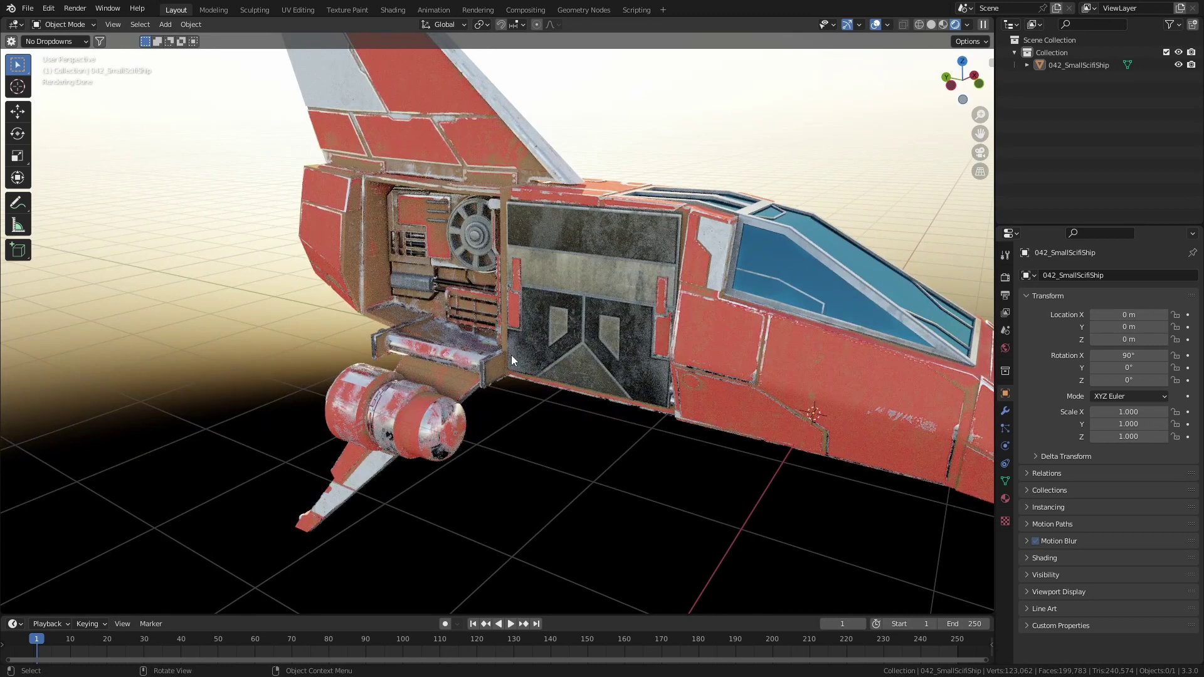
Step: Switch the viewport to Solid shading and select the ship
click(1004, 481)
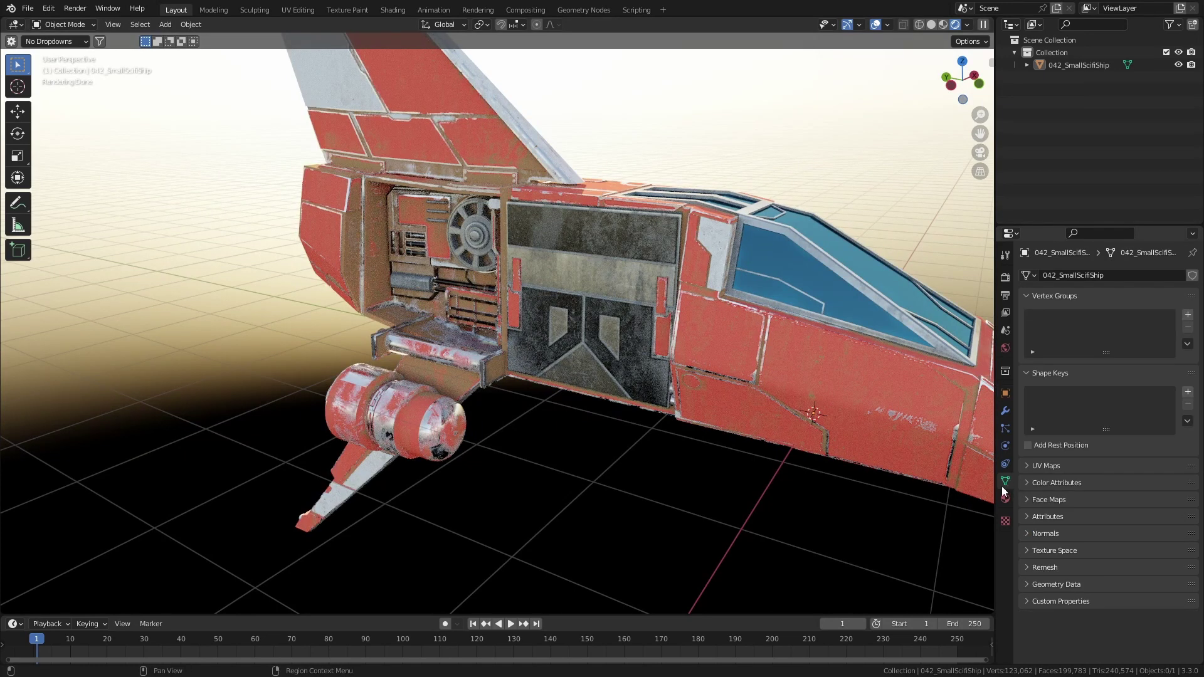
mouse_move(560, 458)
shift+middle_down()
mouse_move(672, 440)
mouse_move(687, 423)
shift+middle_up()
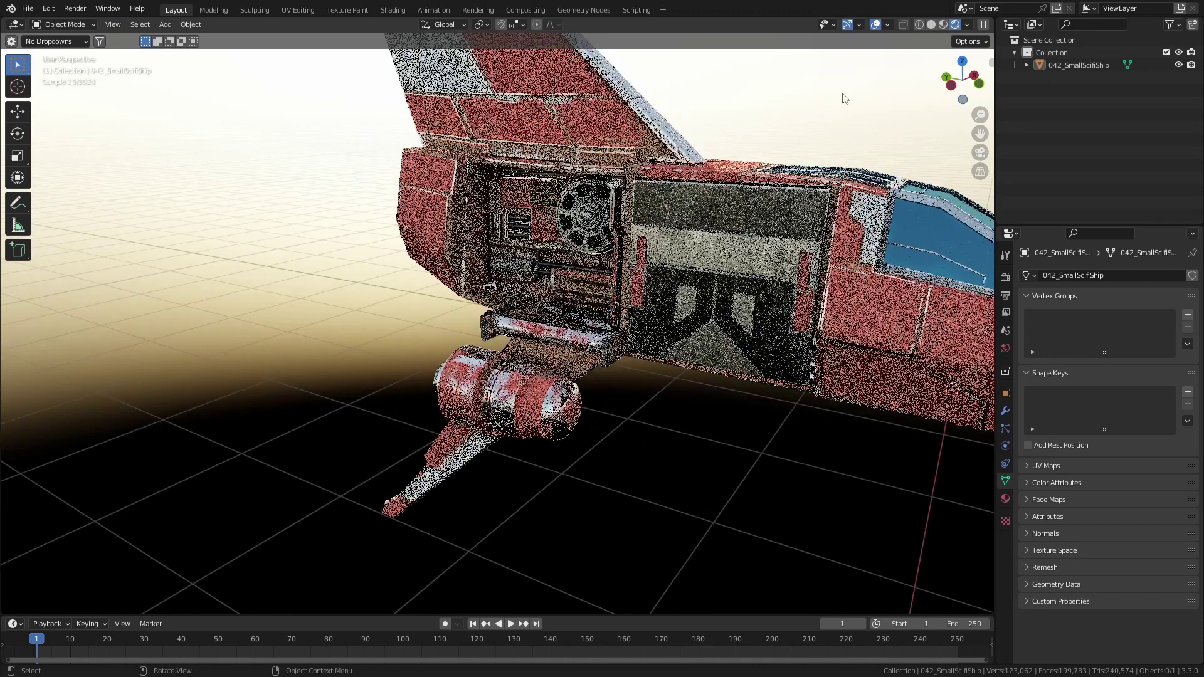
click(931, 25)
middle_drag(716, 344, 525, 423)
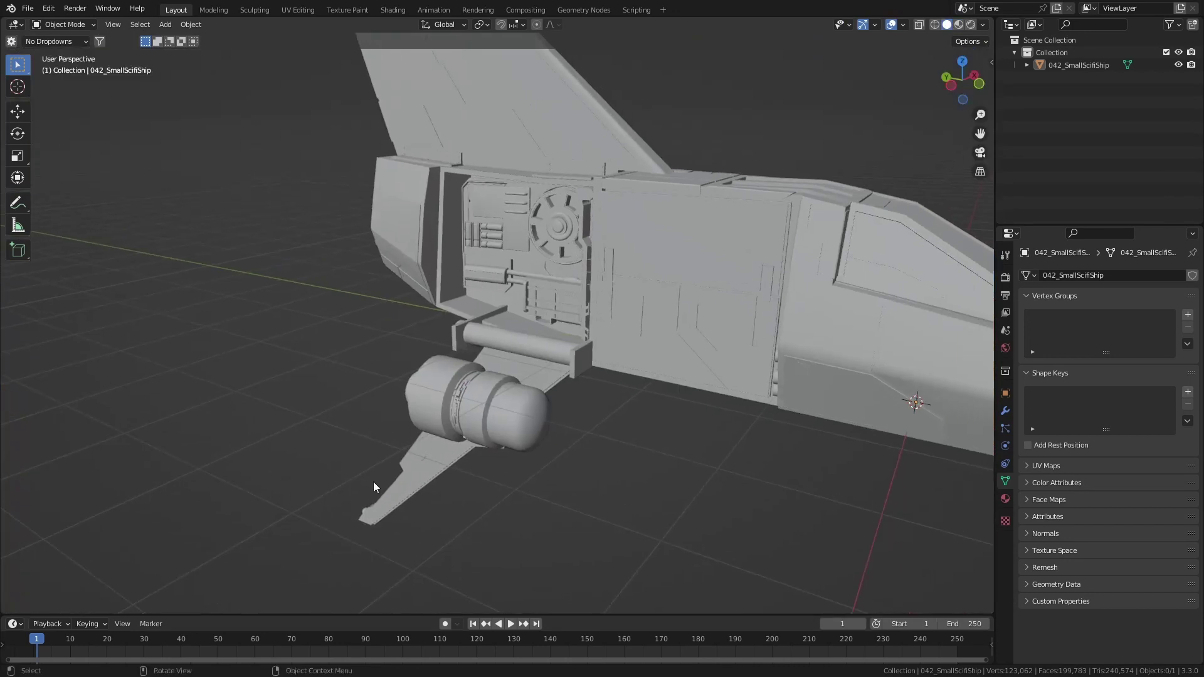
click(524, 425)
scroll(661, 429, down, 2)
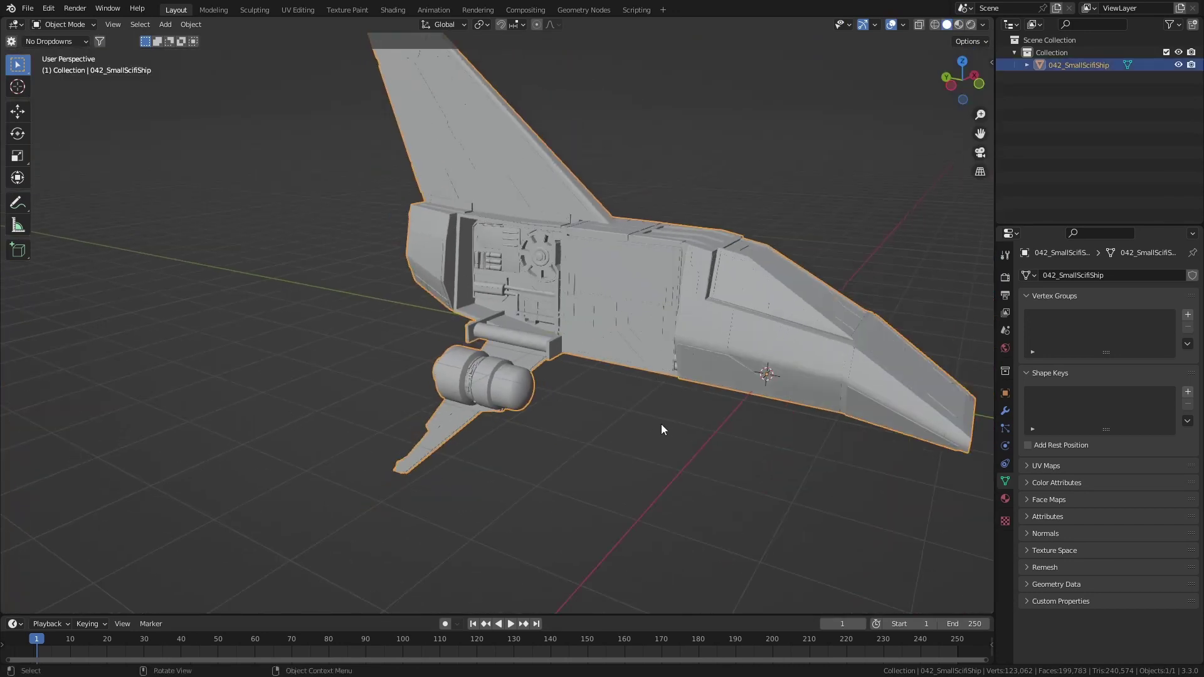
Step: In wireframe Edit Mode, select the engine pod and pylon with all linked geometry
key(Tab)
key(z)
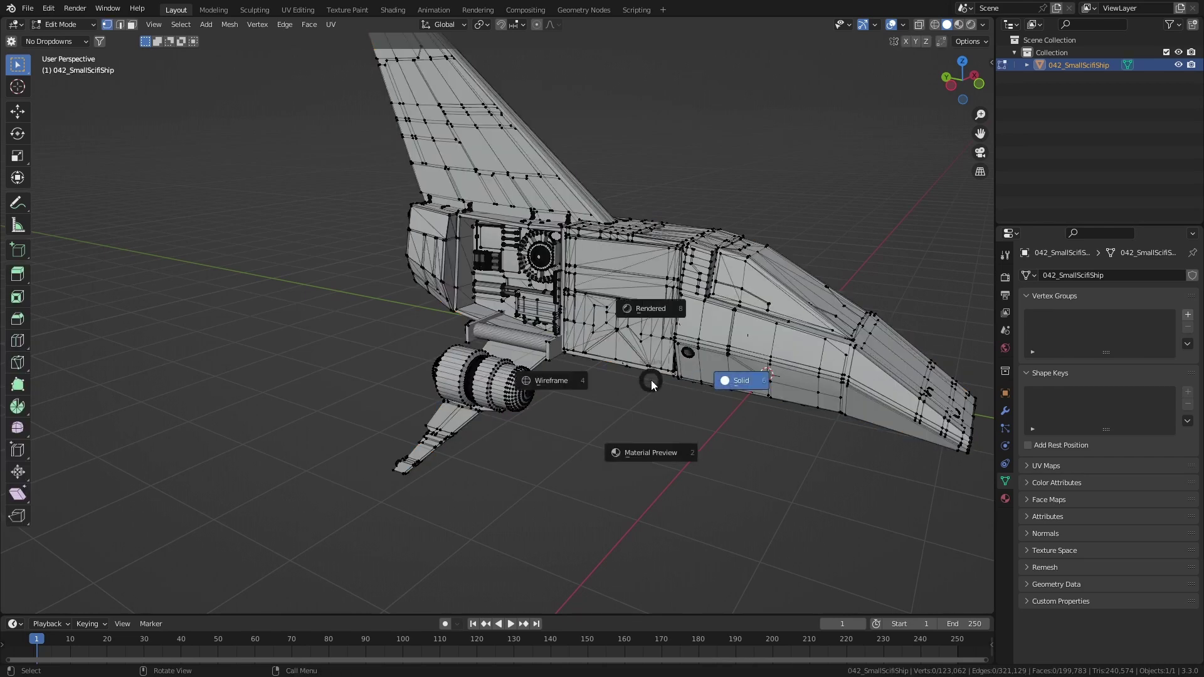
click(609, 381)
middle_drag(609, 381, 534, 385)
scroll(528, 420, up, 3)
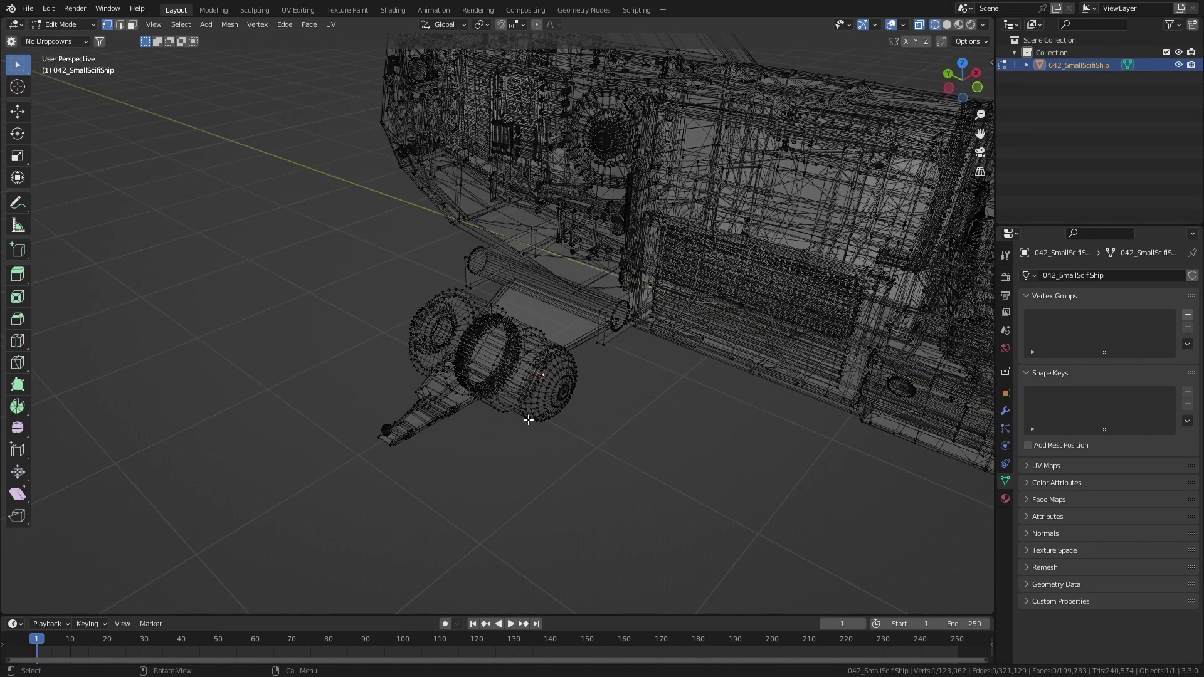
key(c)
drag(536, 385, 397, 432)
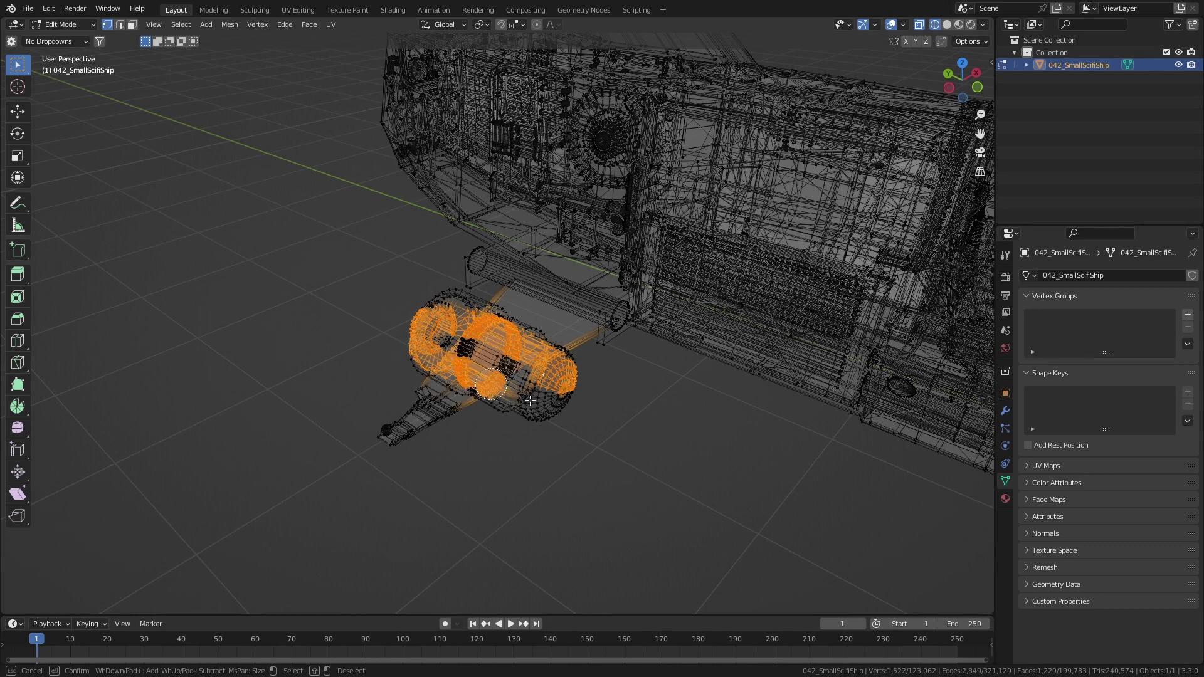
key(Escape)
key(ctrl+l)
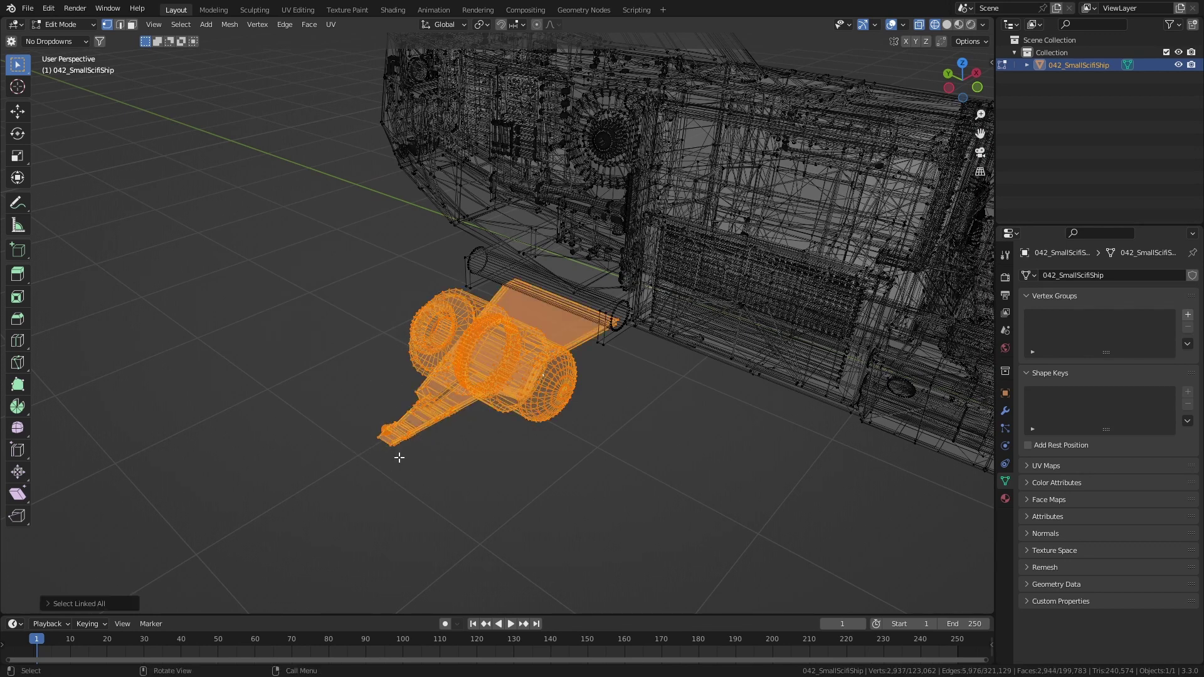
Step: Add the cylinder above the pylon and its linked geometry to the selection
mouse_move(410, 457)
middle_down()
mouse_move(498, 408)
mouse_move(399, 252)
middle_up()
scroll(498, 408, up, 3)
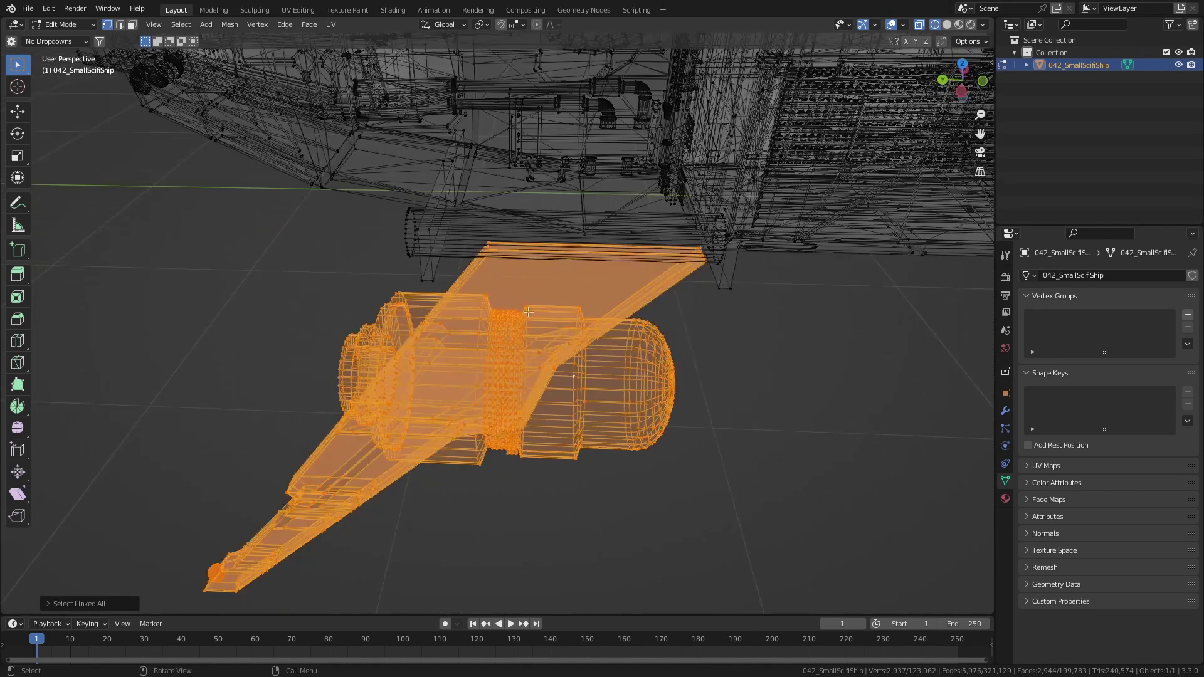
shift+click(399, 252)
key(ctrl+l)
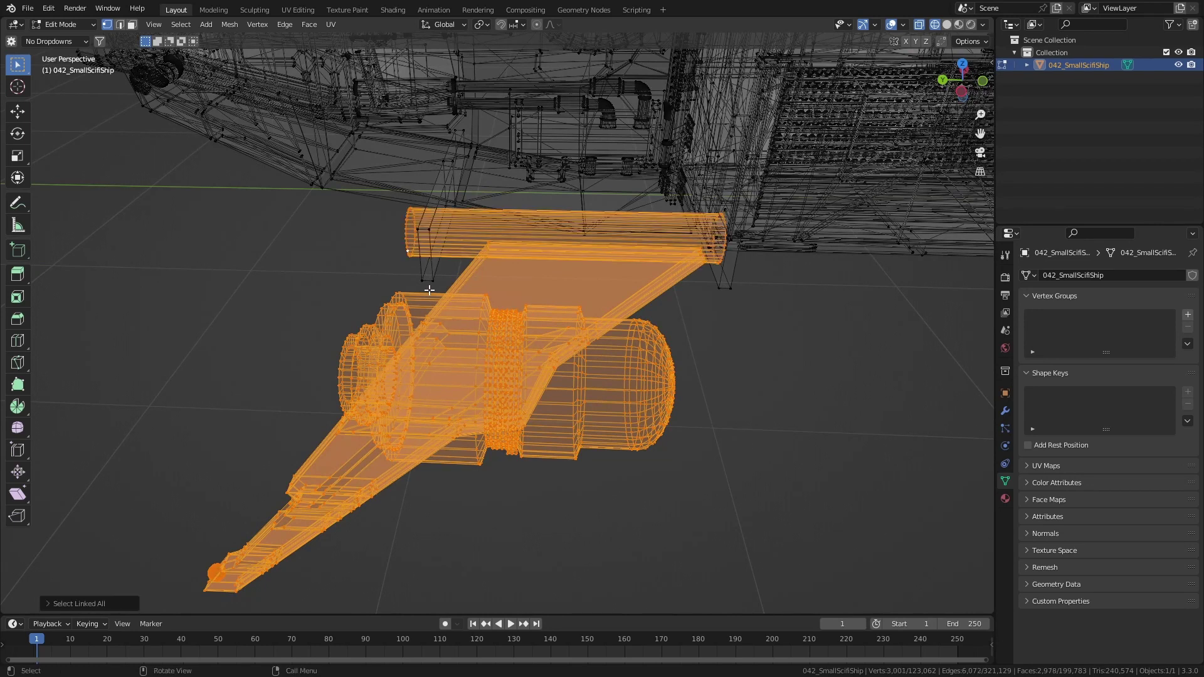
middle_drag(429, 290, 1082, 328)
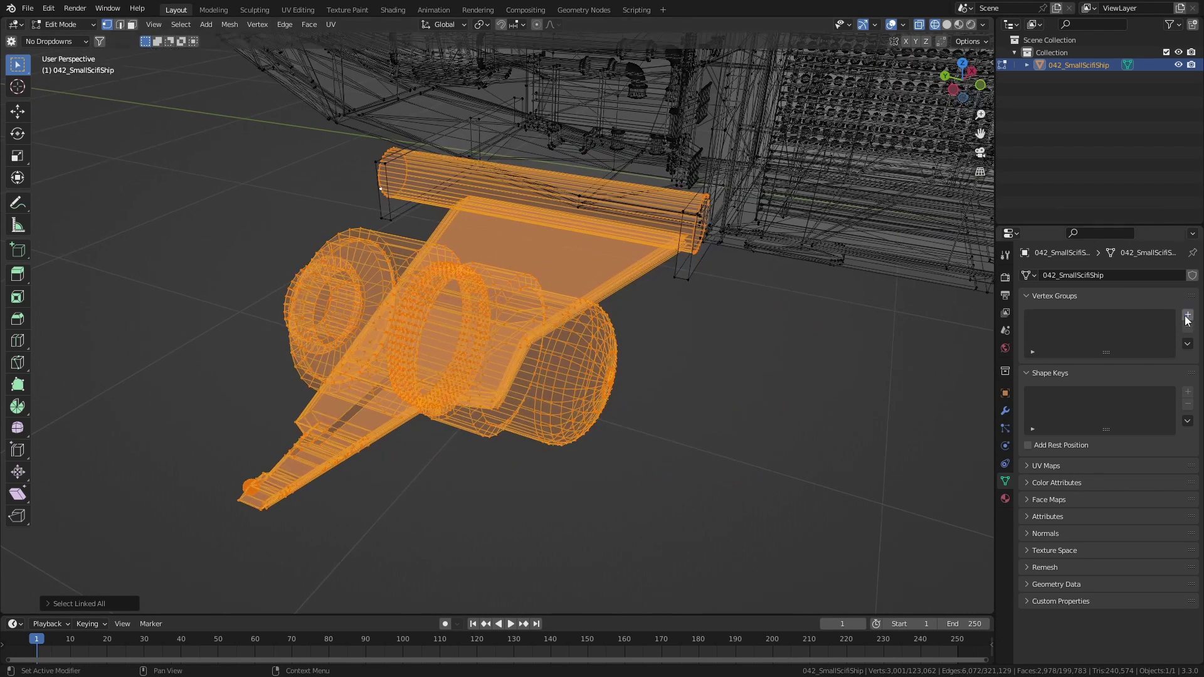
Step: Create vertex group B_Bottom_Wing and assign the engine pod, pylon and cylinder to it
click(1186, 316)
double_click(1071, 317)
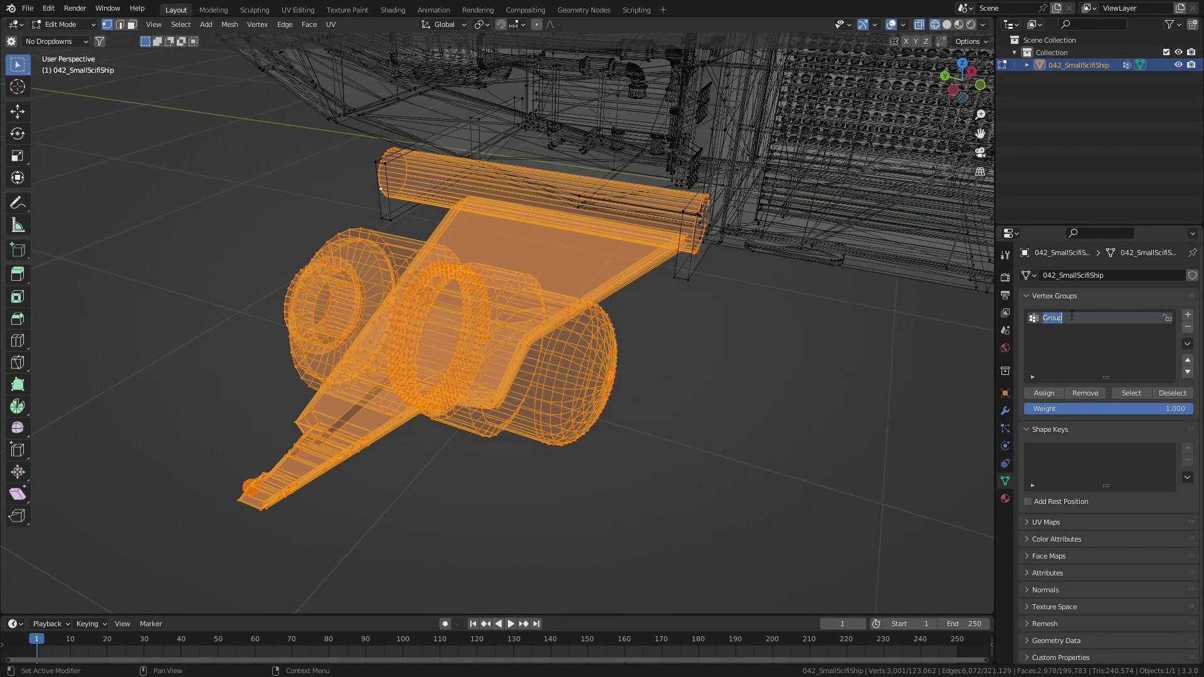
text(B)
text(ottom_Wing)
click(1042, 398)
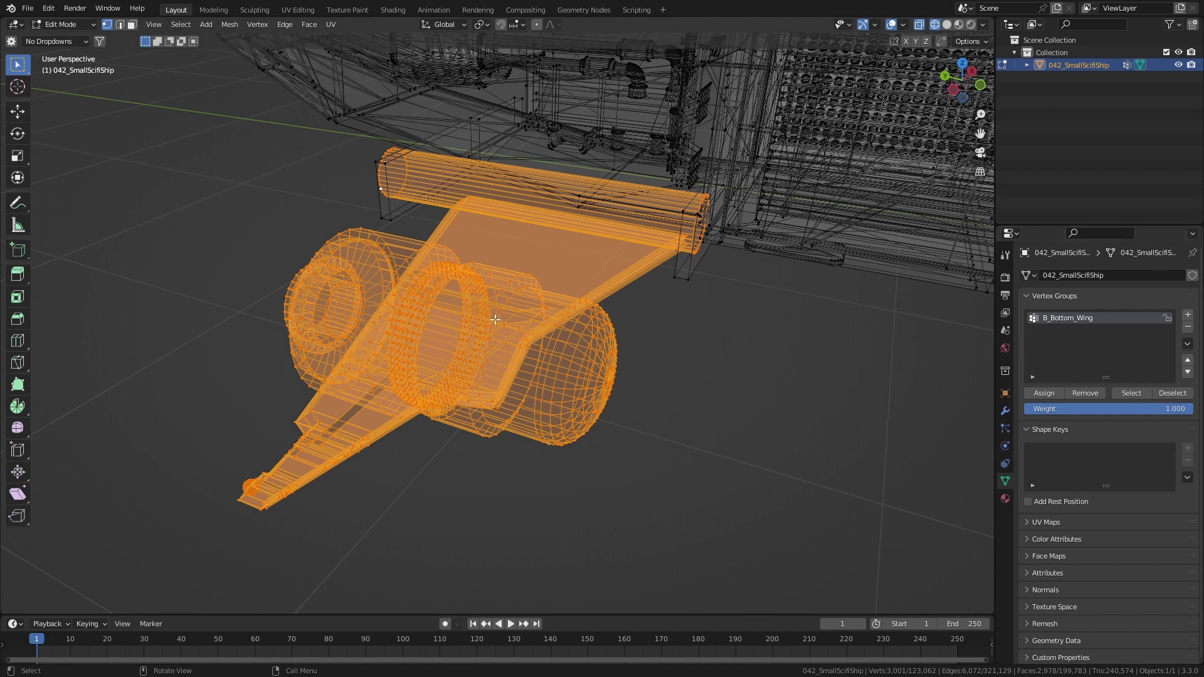
middle_drag(496, 320, 509, 344)
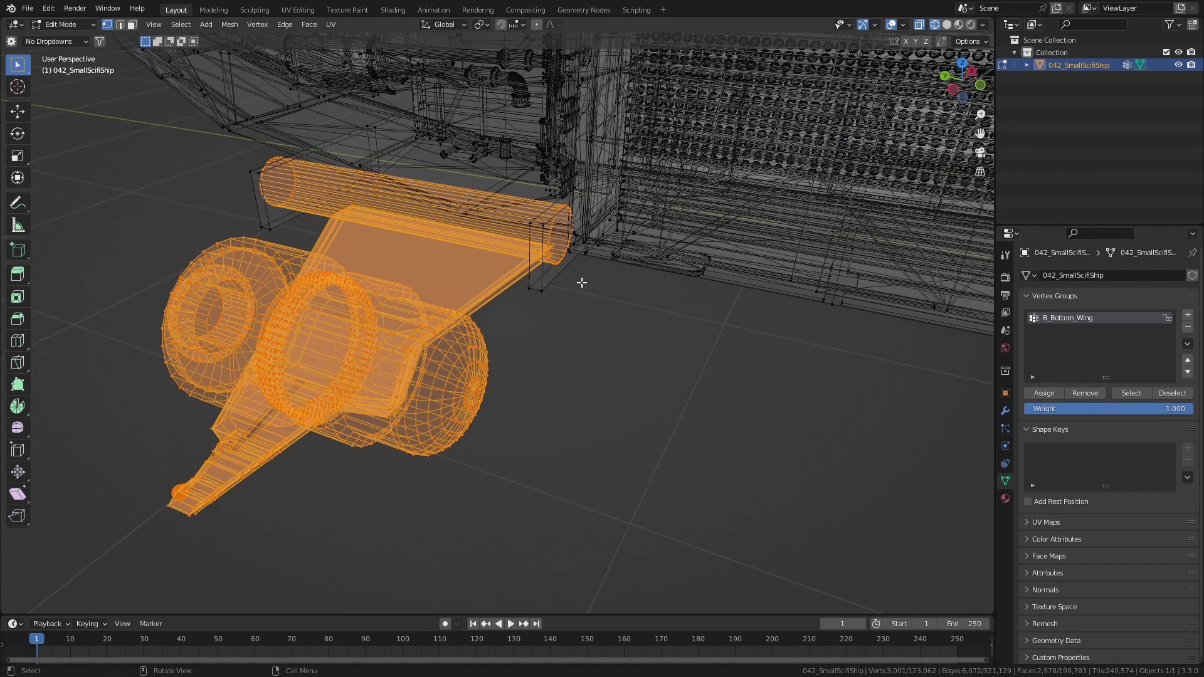
scroll(582, 282, up, 3)
scroll(599, 354, up, 2)
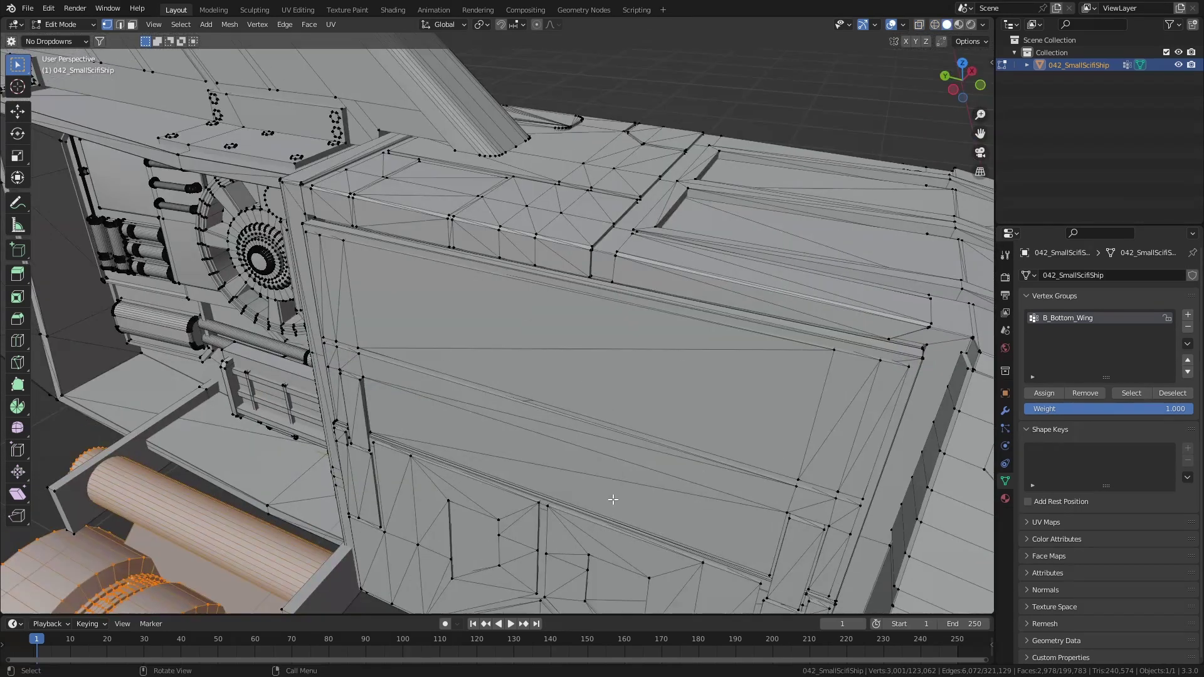
Step: Select the whole upper door panel using circle select and linked selection
click(397, 315)
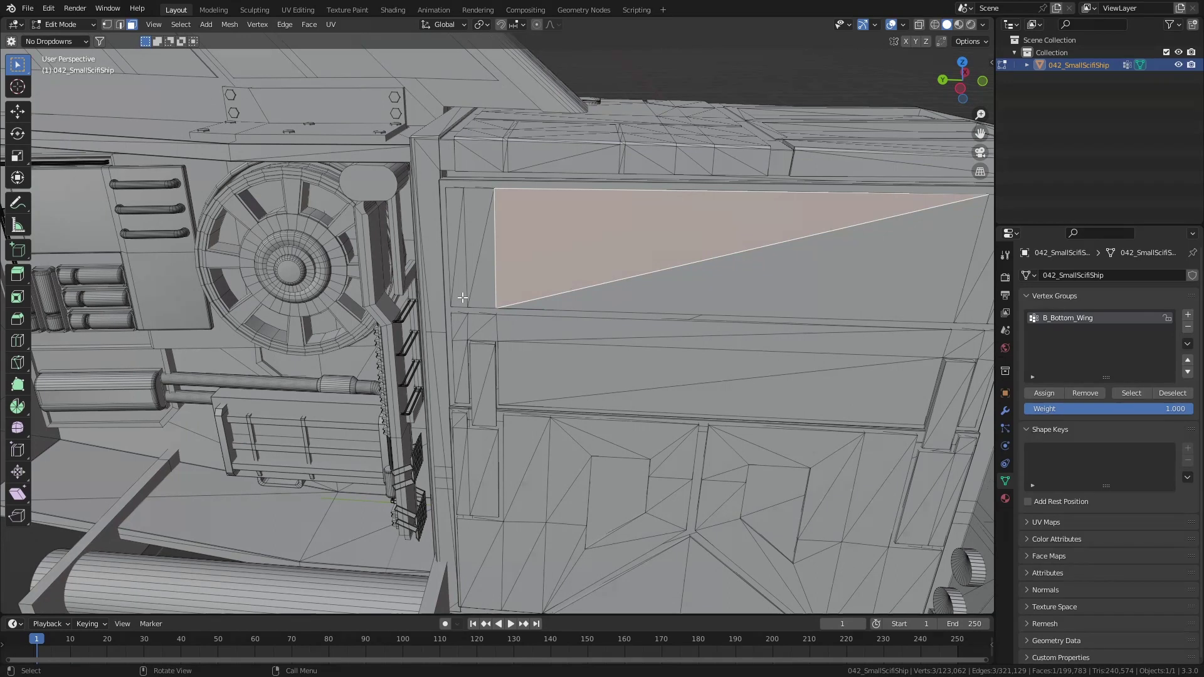
key(c)
mouse_move(499, 248)
mouse_down()
mouse_move(482, 215)
mouse_move(505, 352)
mouse_move(972, 336)
mouse_up()
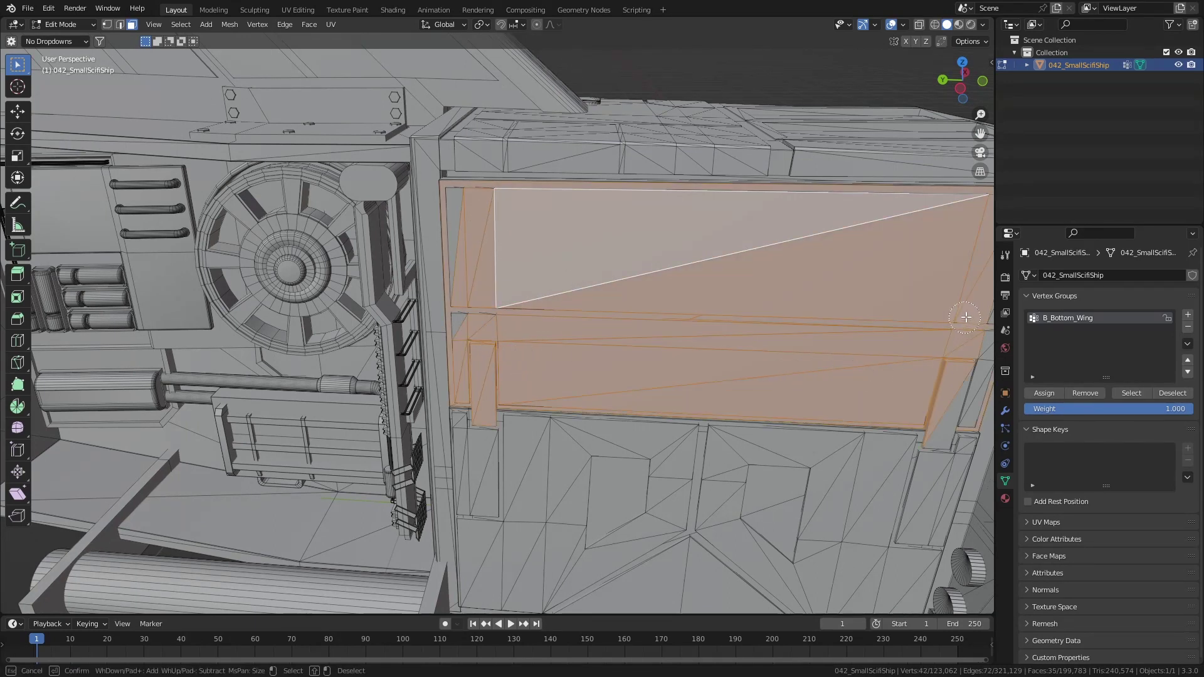
key(Escape)
middle_drag(972, 335, 911, 333)
key(ctrl+l)
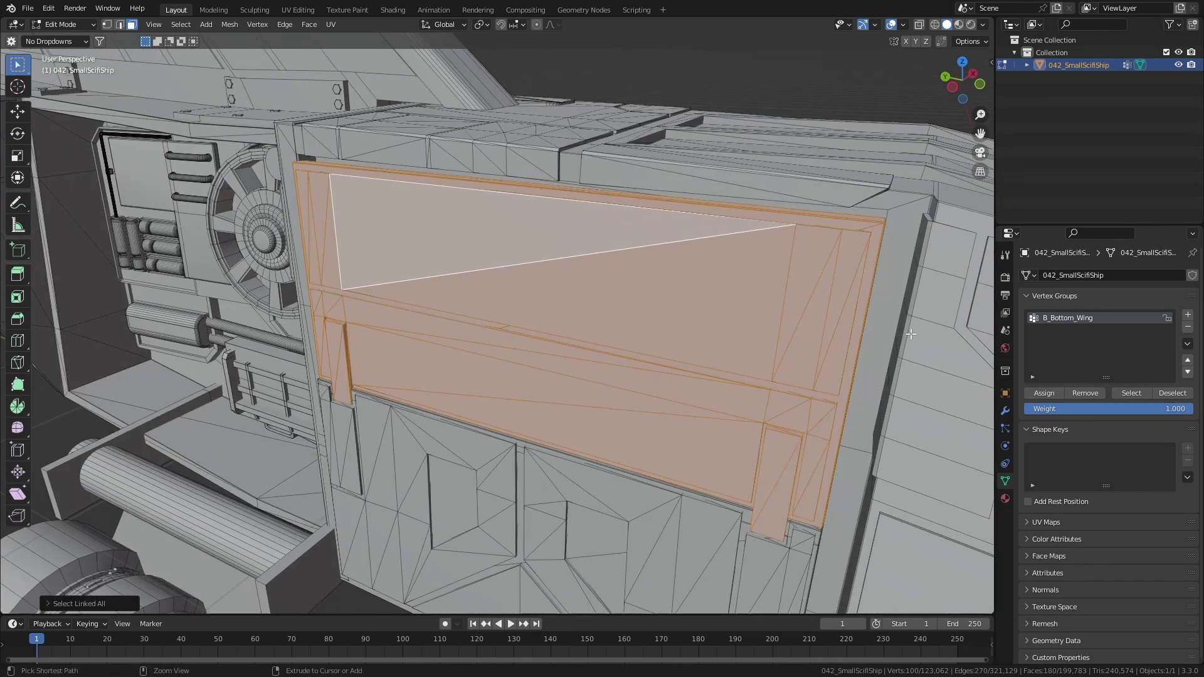
Step: Add a new vertex group named B_Top_Door for the selected door panel
click(1187, 316)
double_click(1083, 331)
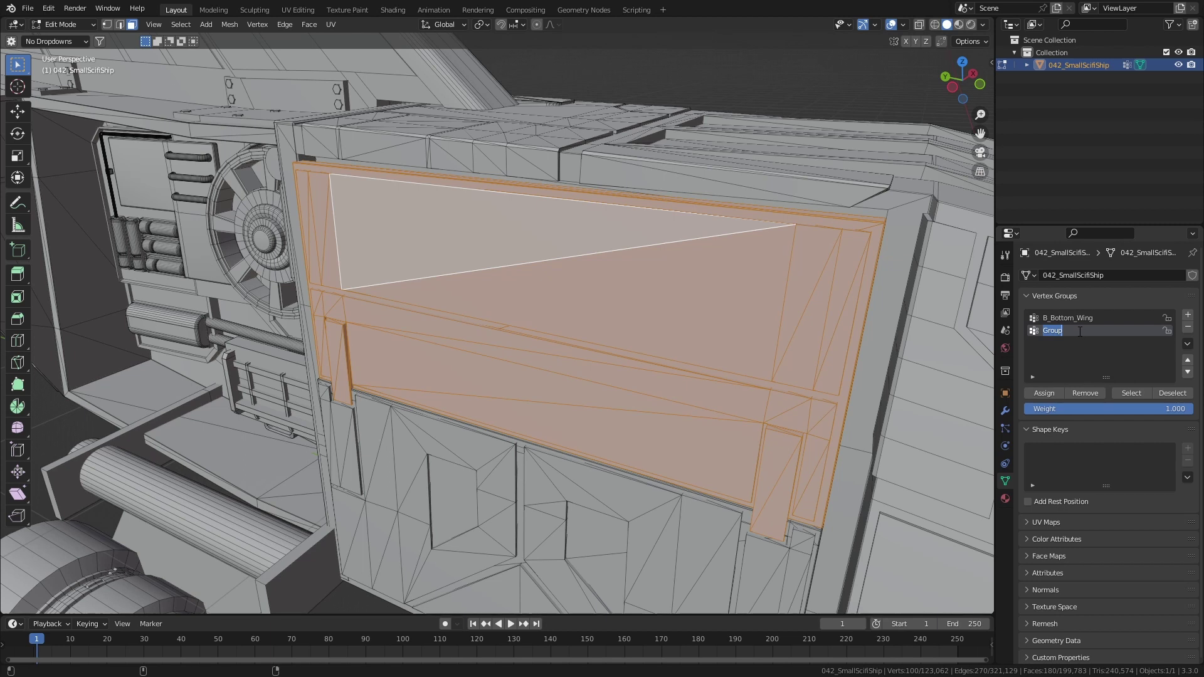
text(B_Top_Door)
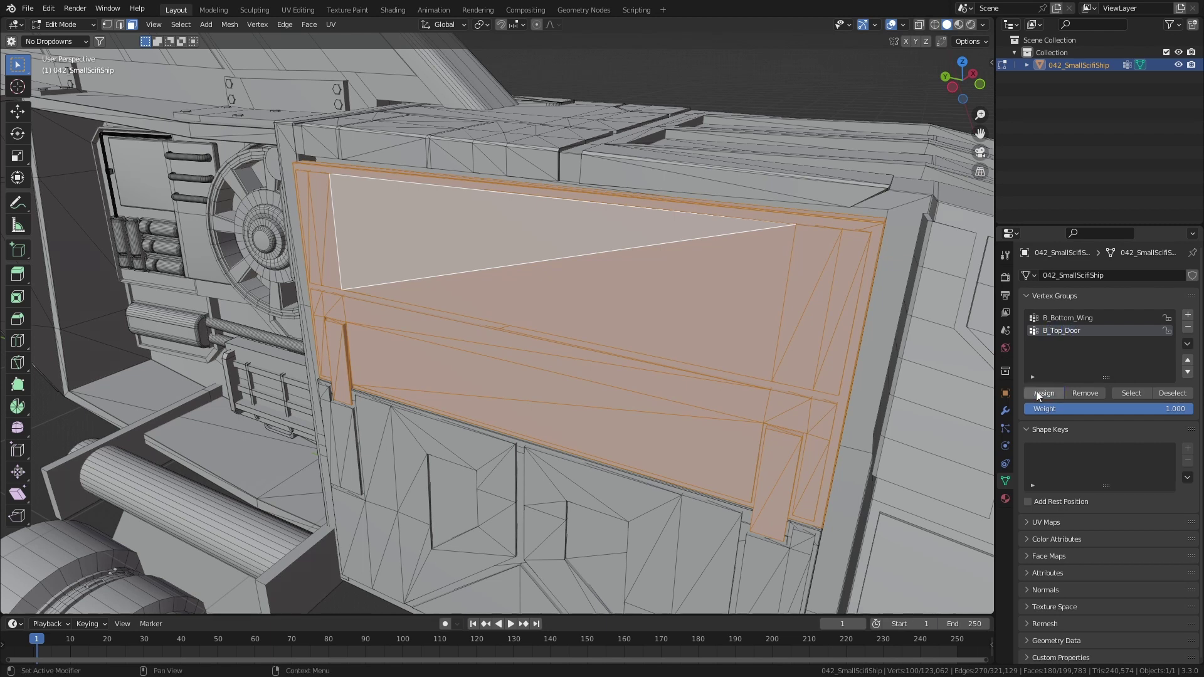
middle_drag(571, 426, 573, 408)
Step: Hide the upper door panel and select the connected lower door panel
key(h)
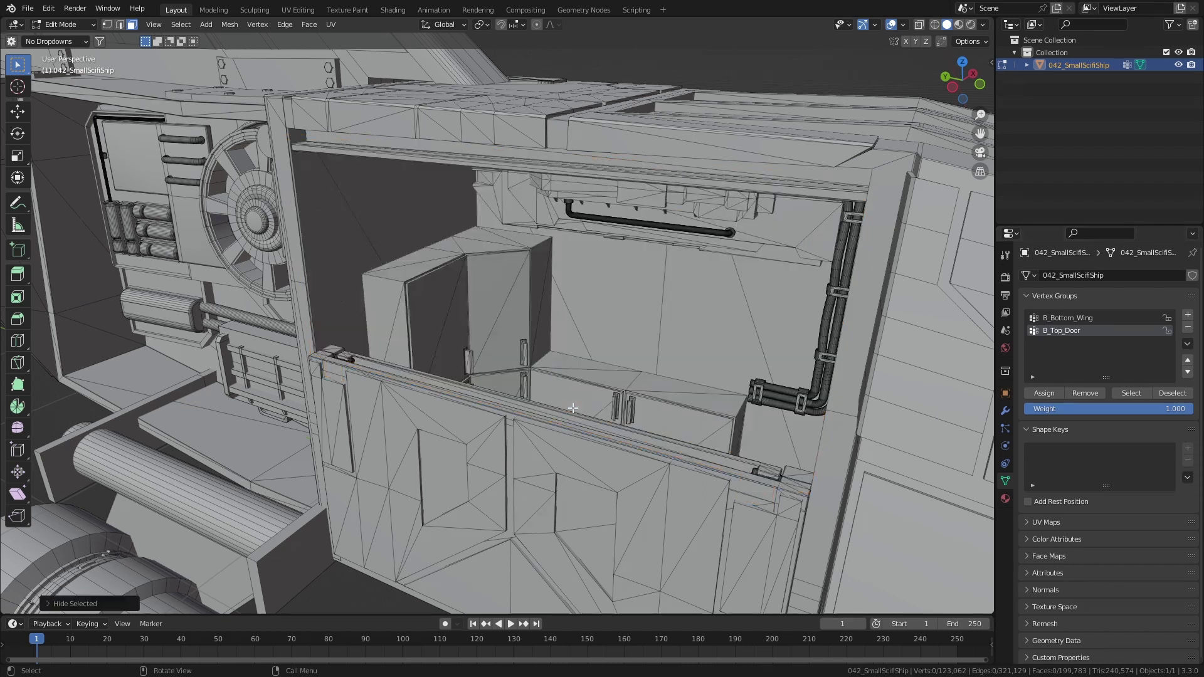
shift+middle_drag(598, 540, 548, 353)
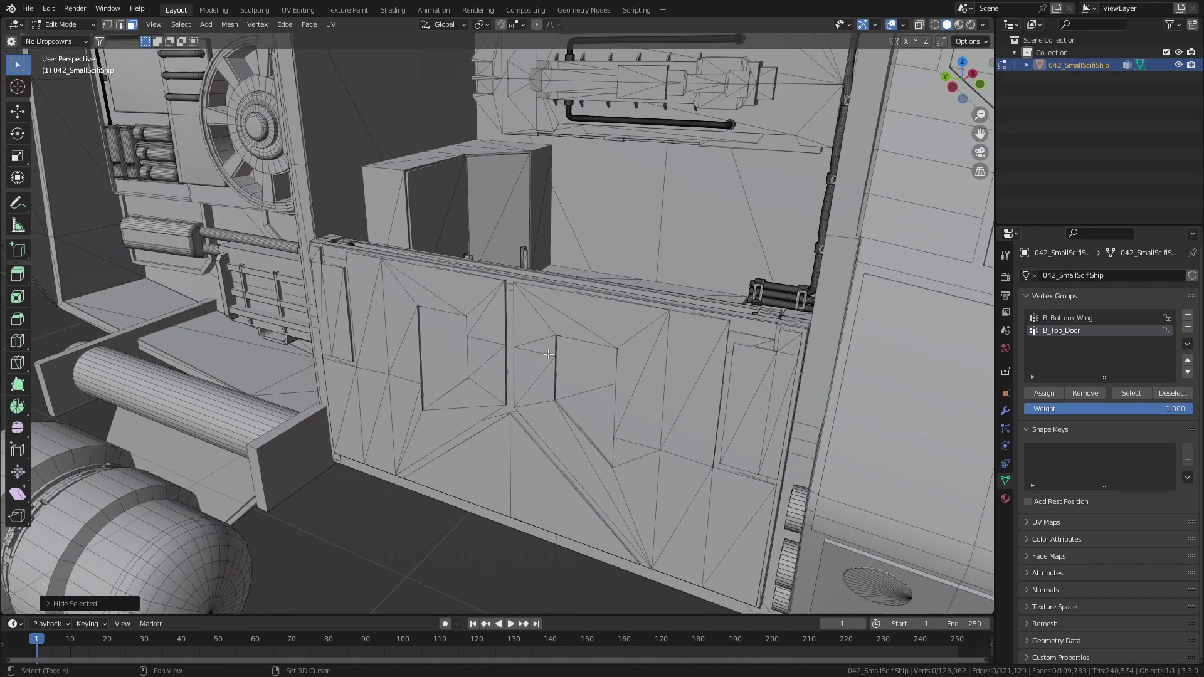
click(343, 282)
scroll(353, 327, up, 2)
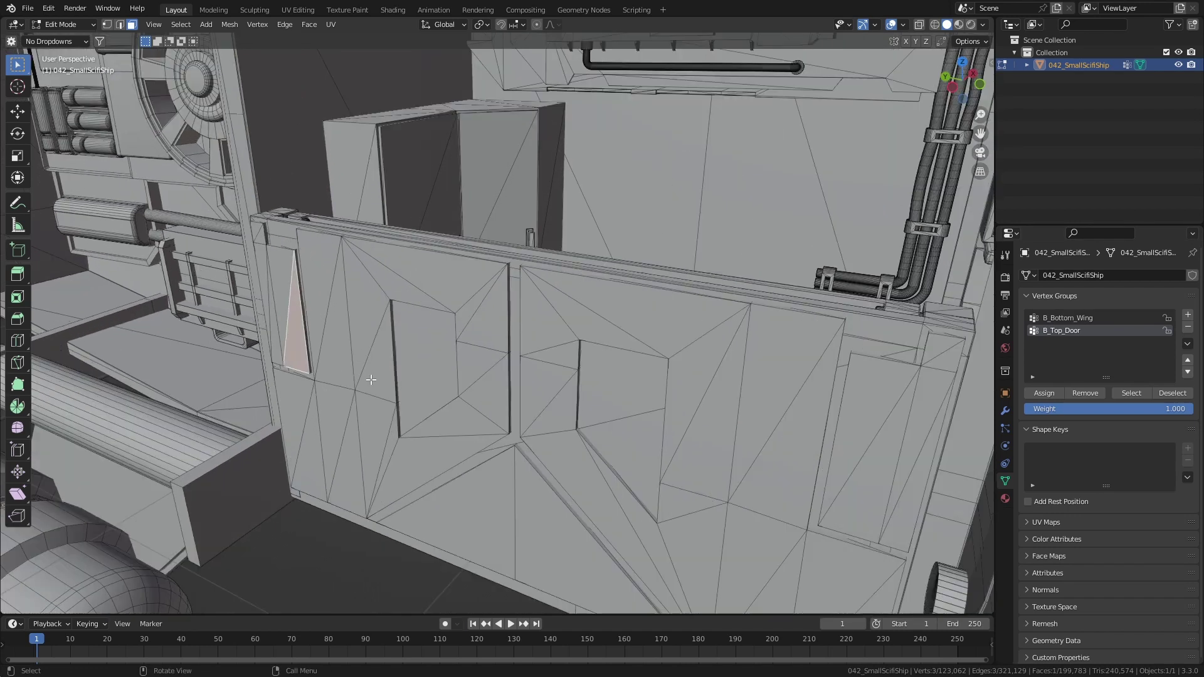
key(c)
mouse_move(280, 252)
mouse_down()
mouse_move(869, 460)
mouse_move(384, 414)
mouse_up()
key(Escape)
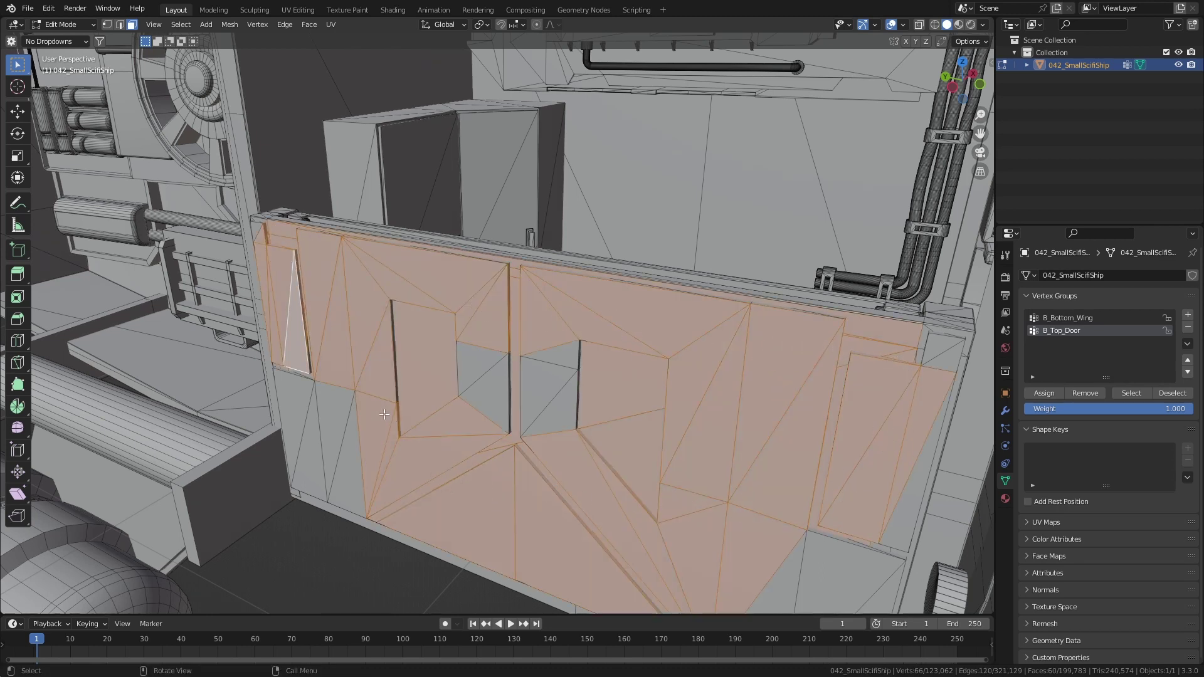
key(ctrl+l)
Step: Add the small corner piece of the lower door to the selection
mouse_move(384, 414)
middle_down()
mouse_move(696, 479)
mouse_move(654, 446)
middle_up()
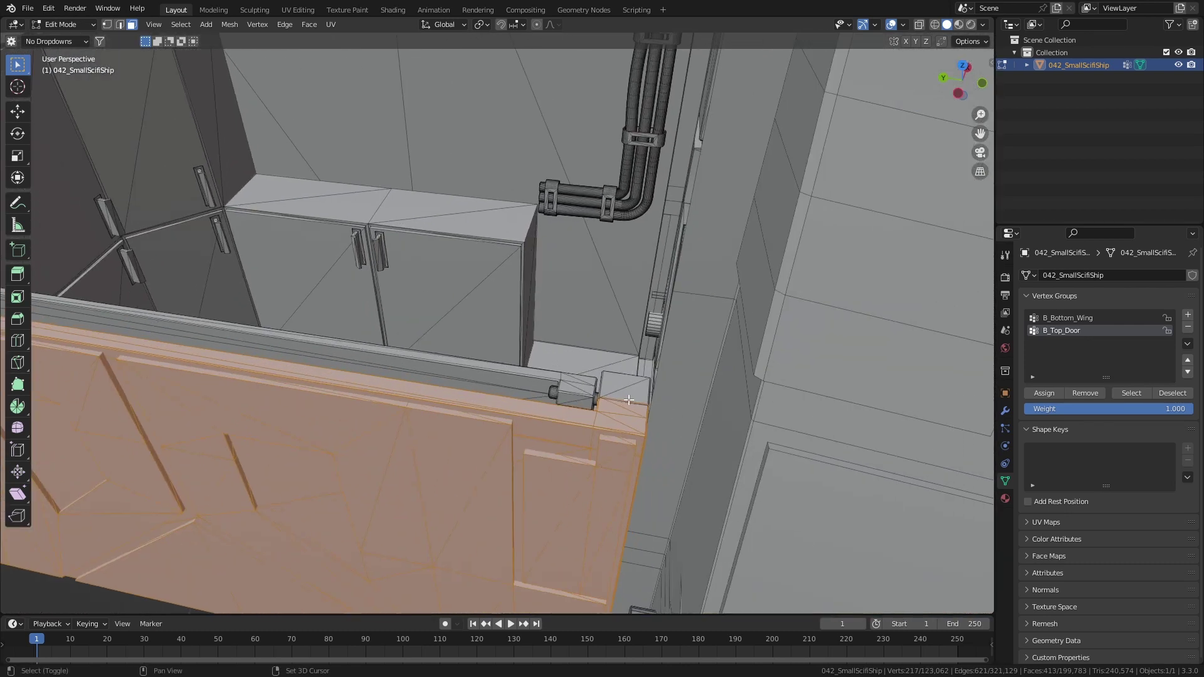
key(ctrl+l)
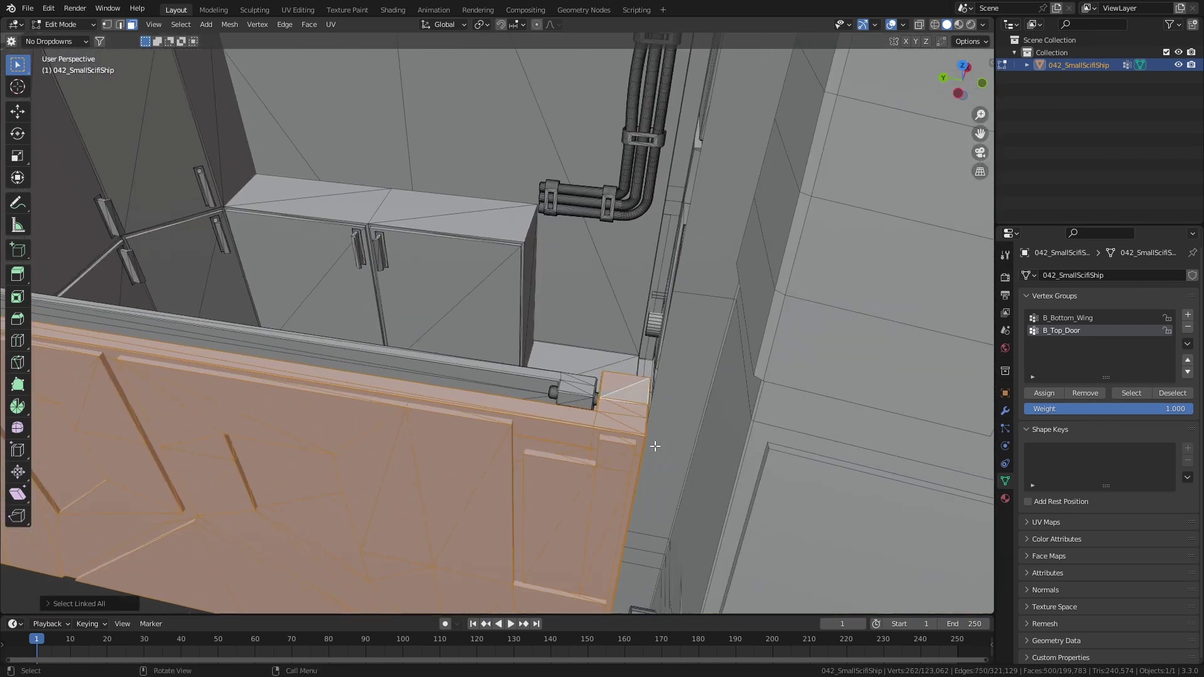
middle_drag(661, 462, 799, 471)
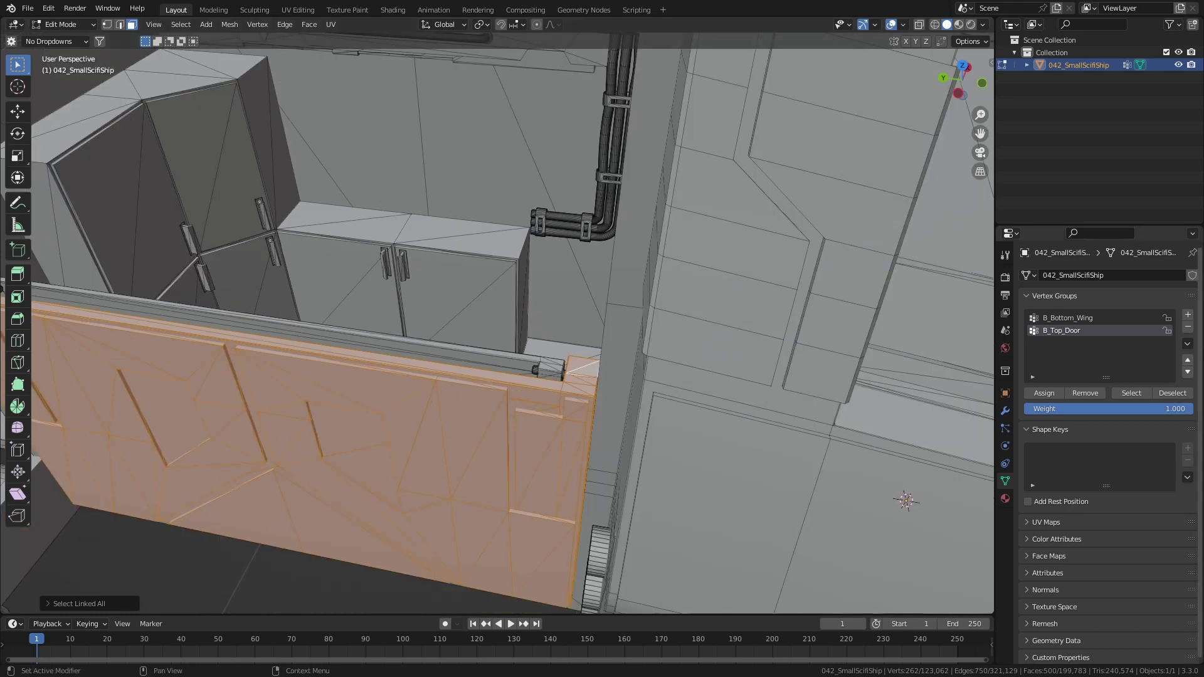
Step: Add vertex group B_Bottom_Door_1 and hide the lower door panel
click(1188, 318)
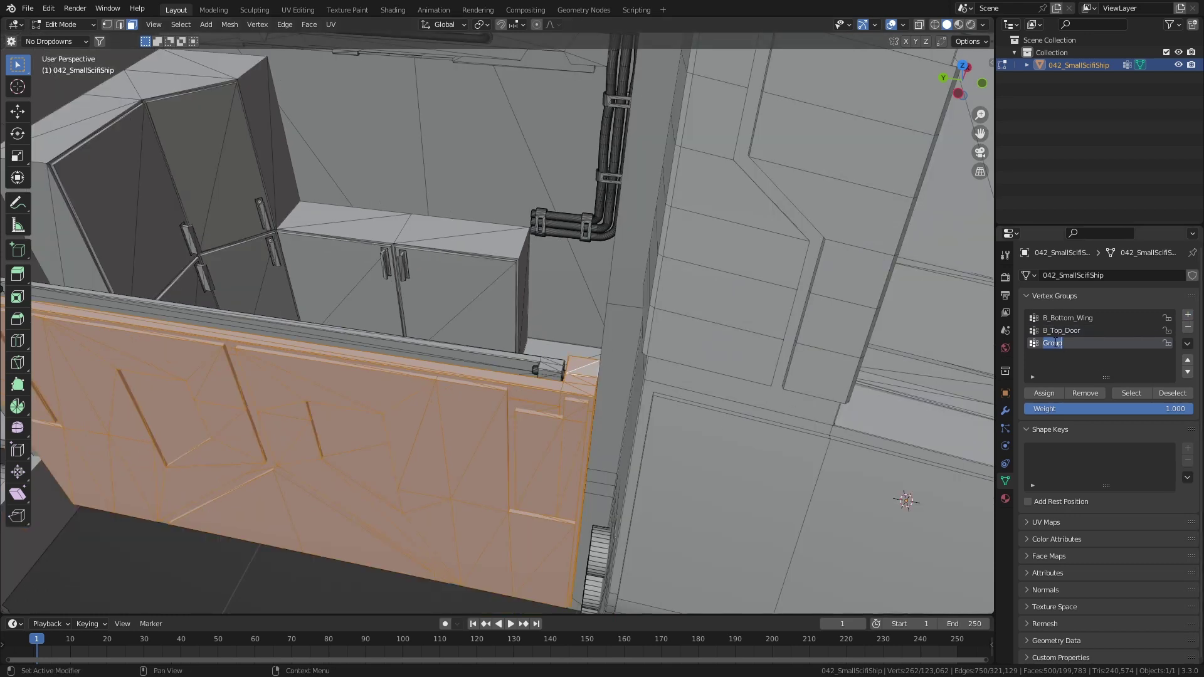
double_click(1055, 344)
text(B_Bo)
text(ttom_D)
text(oor_1)
scroll(538, 436, down, 2)
middle_drag(537, 435, 693, 395)
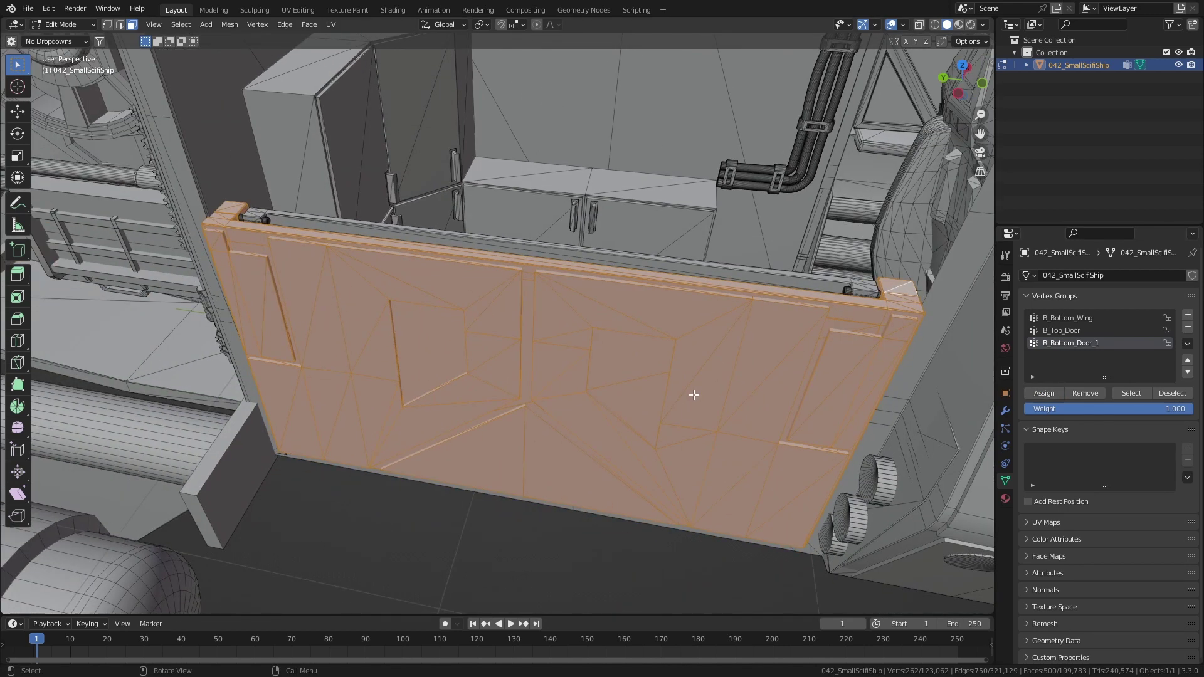
key(h)
Step: Select the grille mesh, then undo that selection to restore the door panel
middle_drag(498, 349, 454, 334)
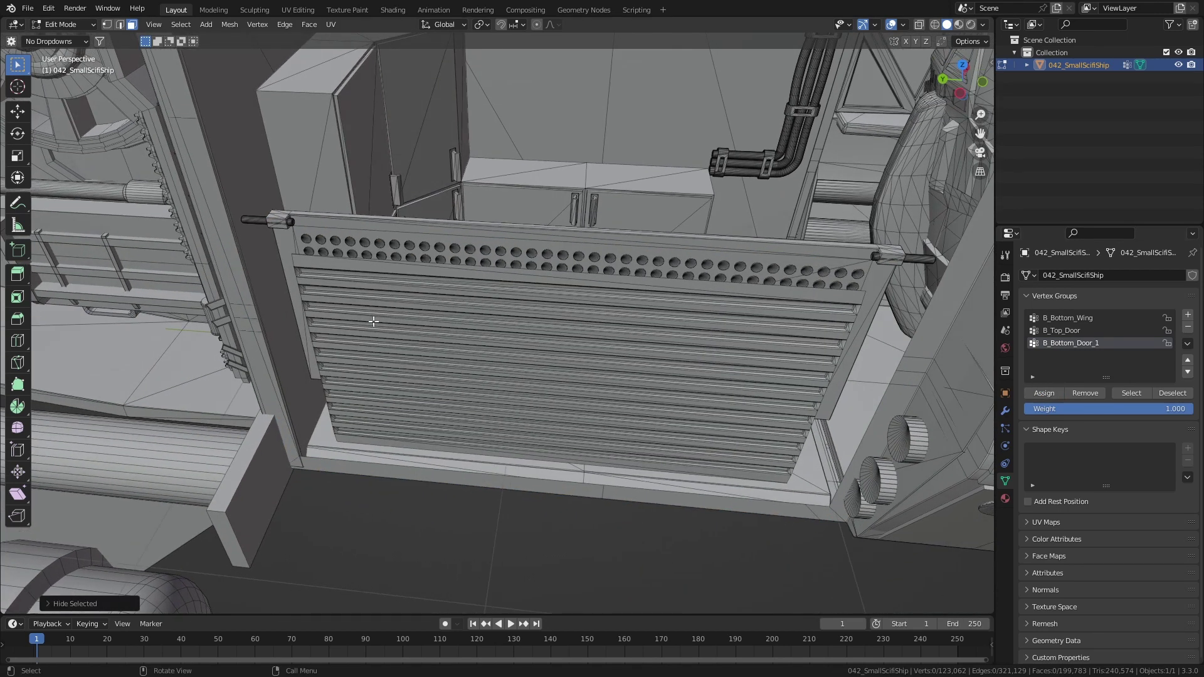
middle_drag(563, 337, 402, 304)
alt+click(378, 357)
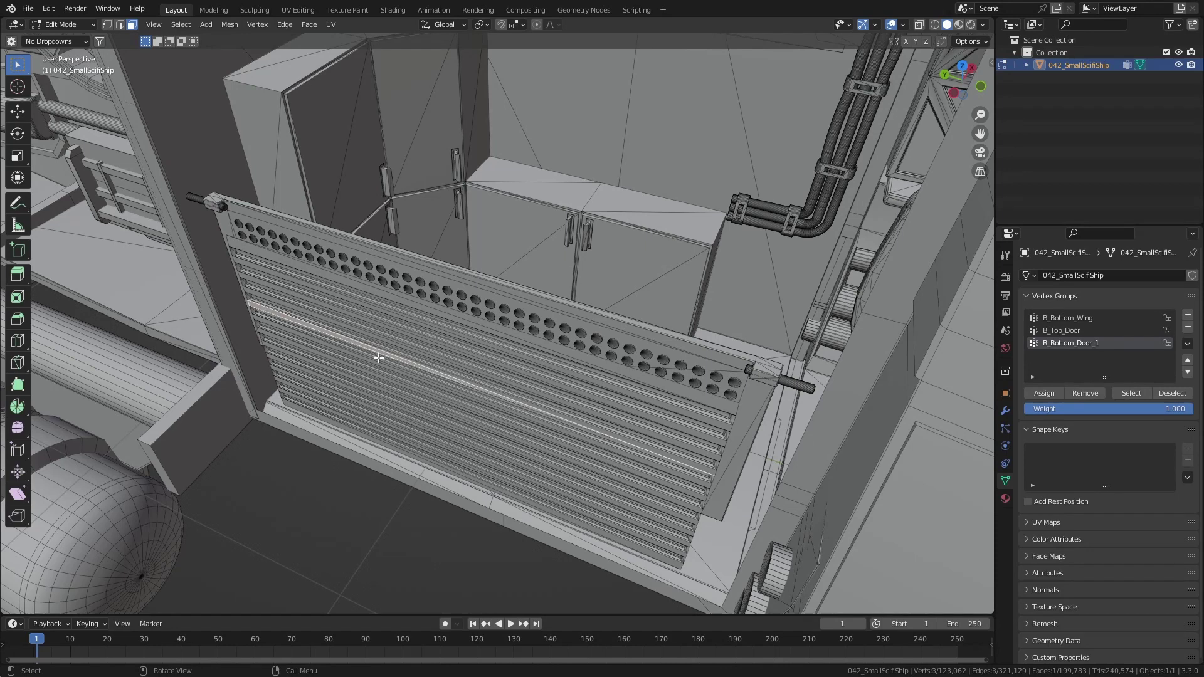
key(ctrl+l)
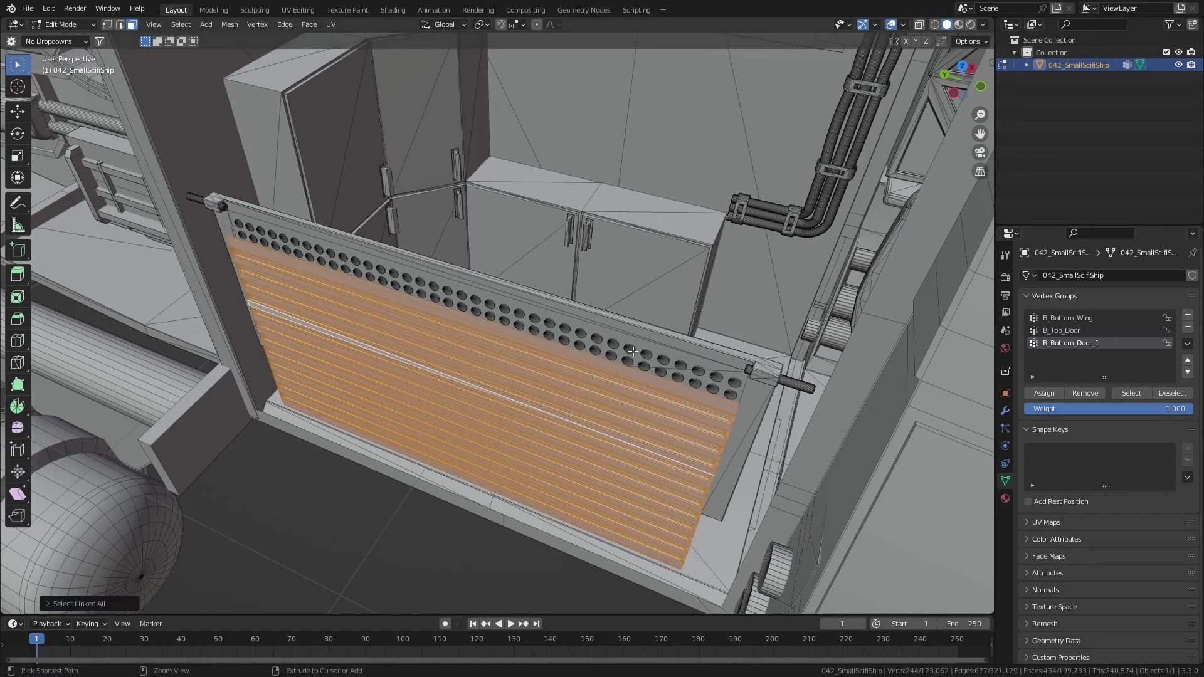
key(ctrl+z)
key(ctrl+z)
key(ctrl+z)
Step: Hide the door panel, then assign the whole shutter to B_Bottom_Door_1 and hide it
mouse_move(617, 361)
middle_down()
mouse_move(642, 303)
mouse_move(726, 323)
middle_up()
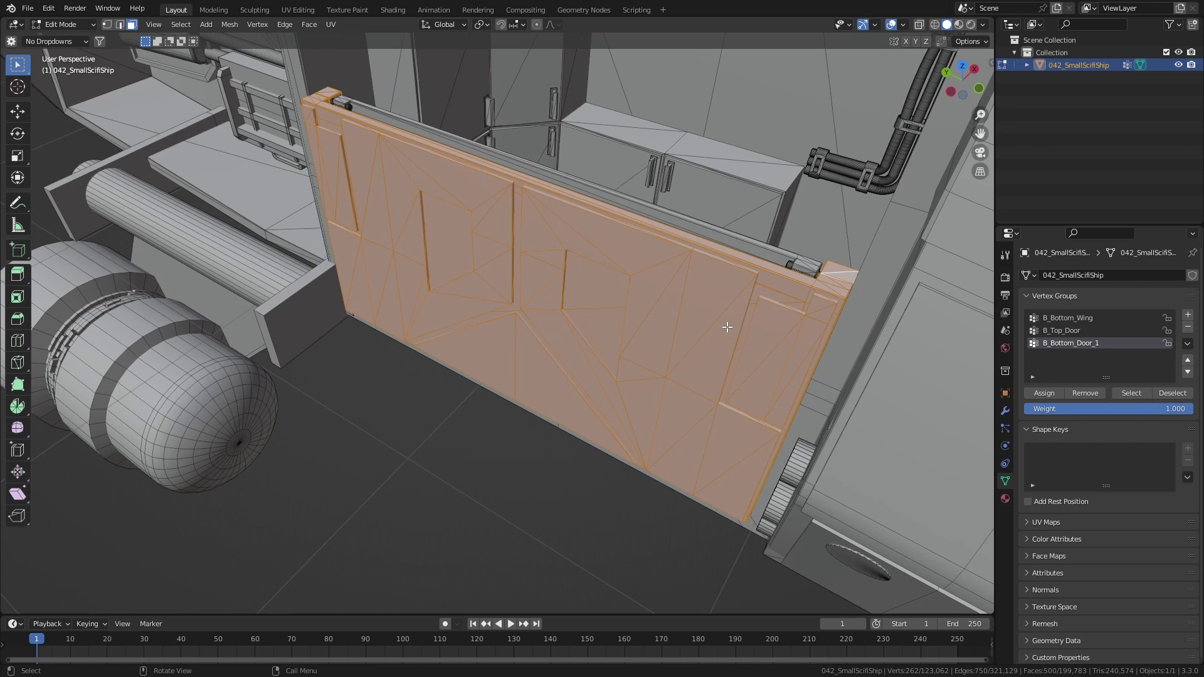
key(h)
alt+click(612, 308)
key(ctrl+l)
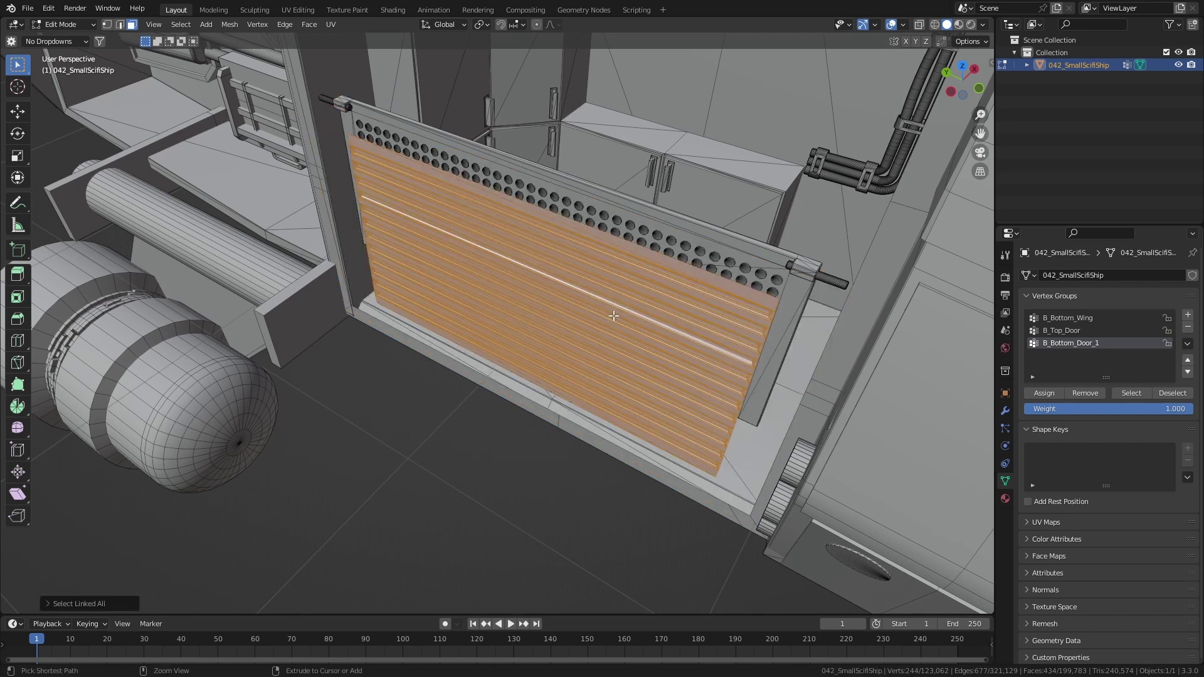
click(1041, 396)
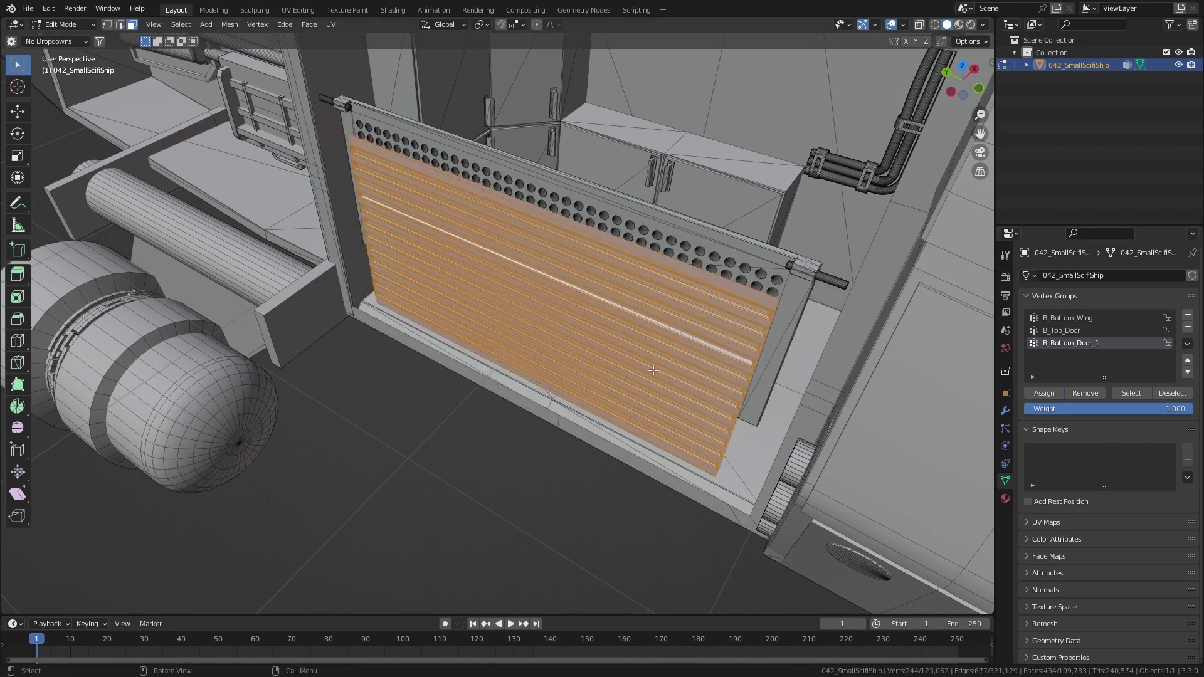
key(h)
middle_drag(656, 367, 527, 270)
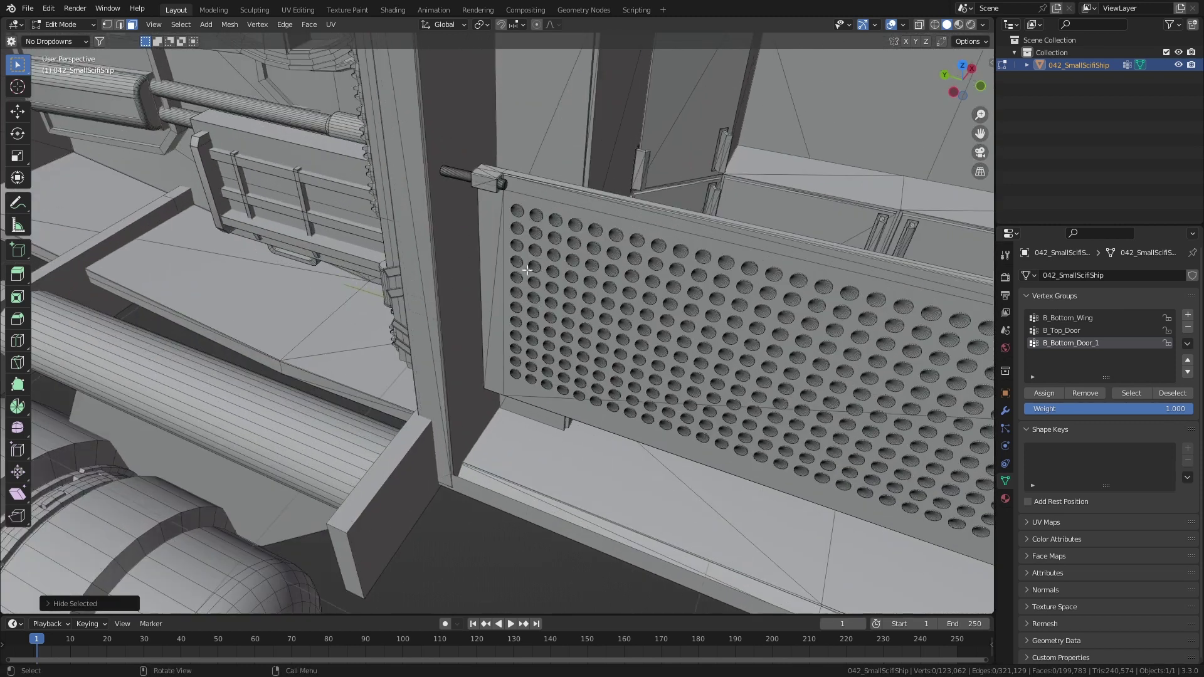
Step: Circle-select faces and holes across the perforated panel
key(c)
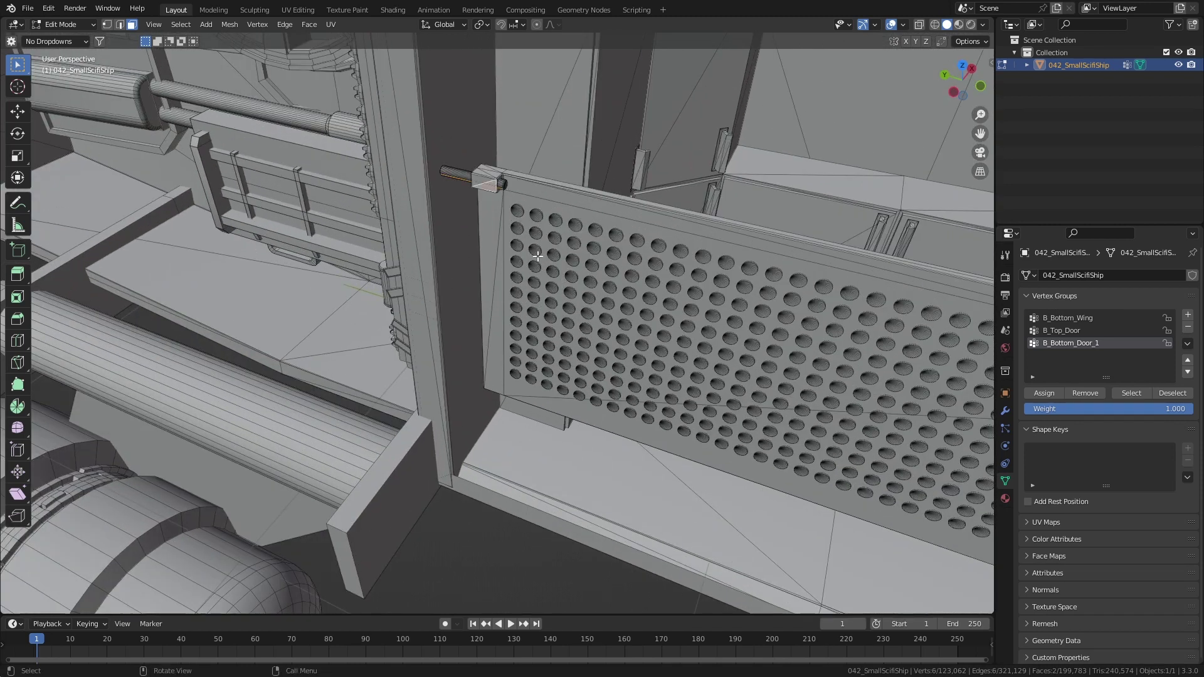
drag(531, 238, 912, 348)
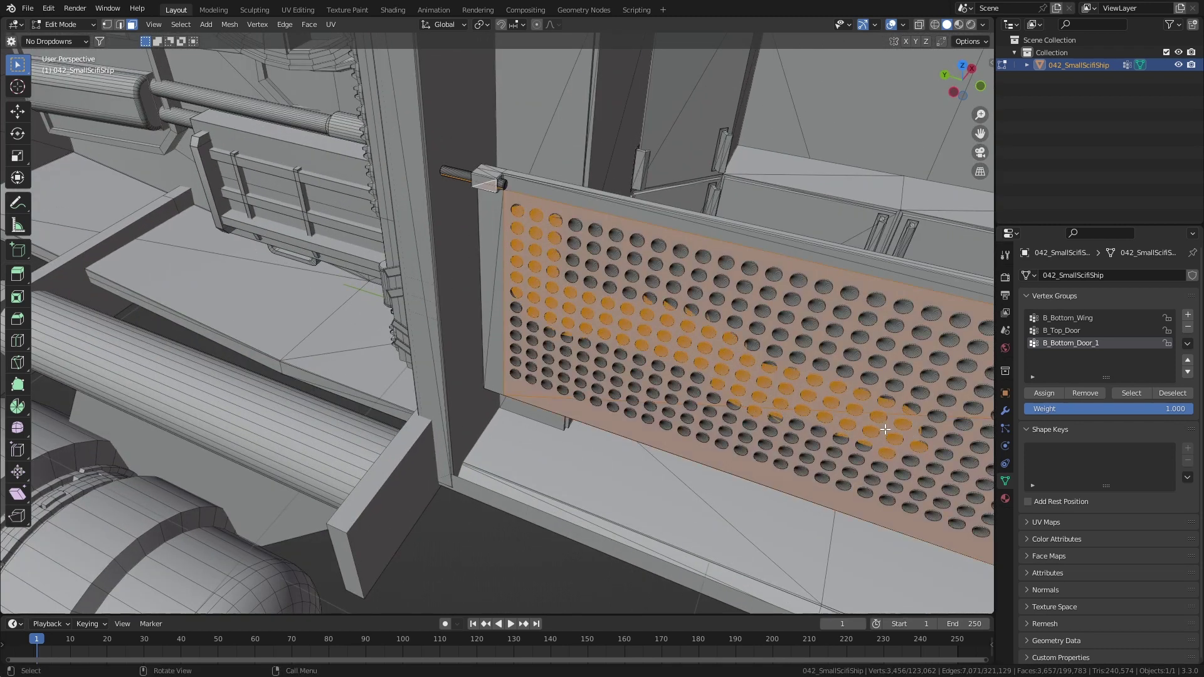
key(Escape)
mouse_move(912, 348)
middle_down()
mouse_move(759, 331)
mouse_move(658, 282)
middle_up()
scroll(659, 283, down, 3)
key(c)
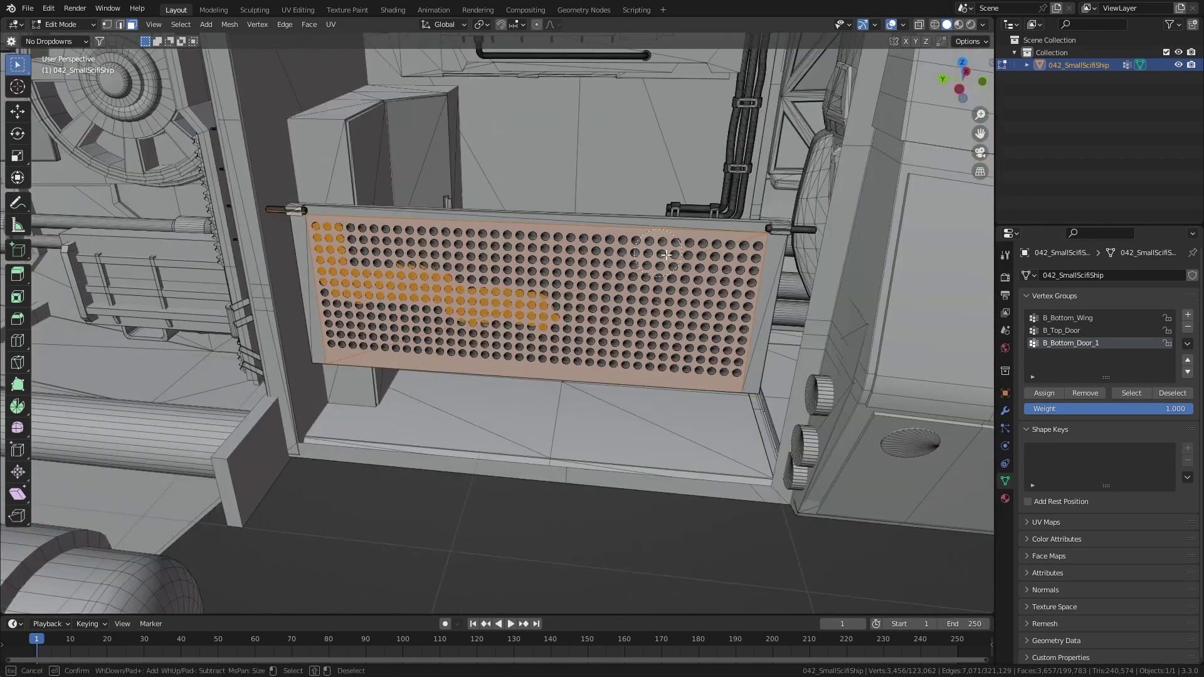
mouse_move(672, 249)
mouse_down()
mouse_move(731, 254)
mouse_move(725, 330)
mouse_move(438, 255)
mouse_move(639, 252)
mouse_up()
right_click(651, 256)
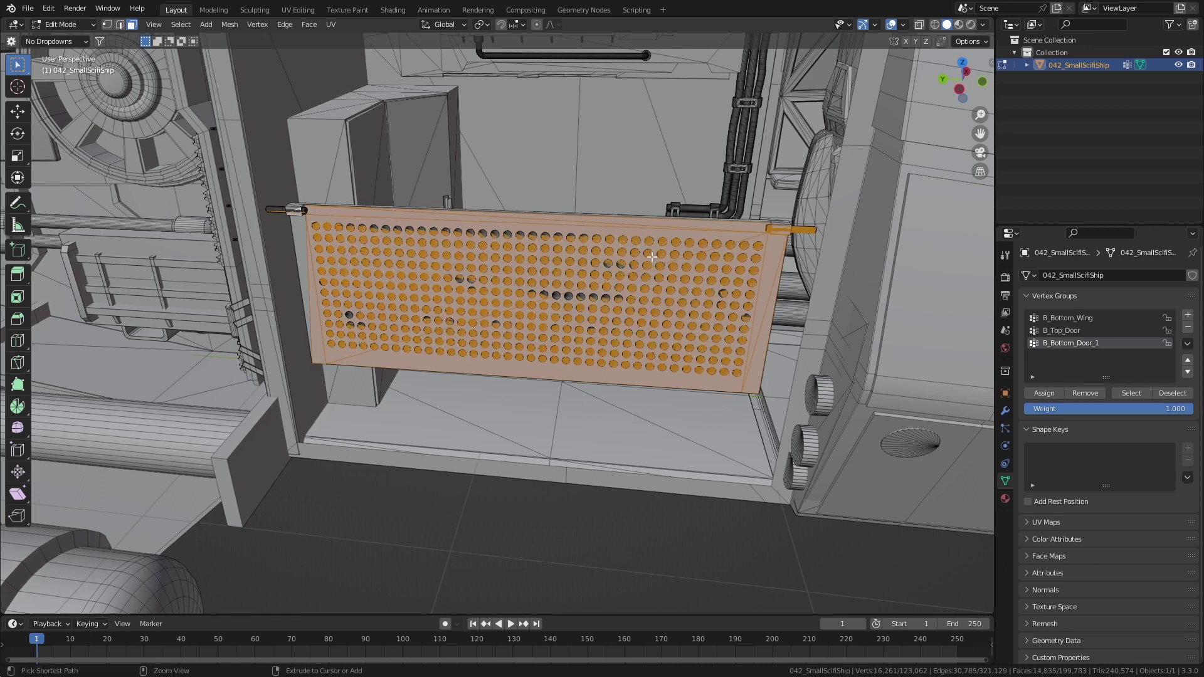
Step: Grow the selection to the full panel and rods, and add vertex group B_Bottom_Door_2
key(ctrl+l)
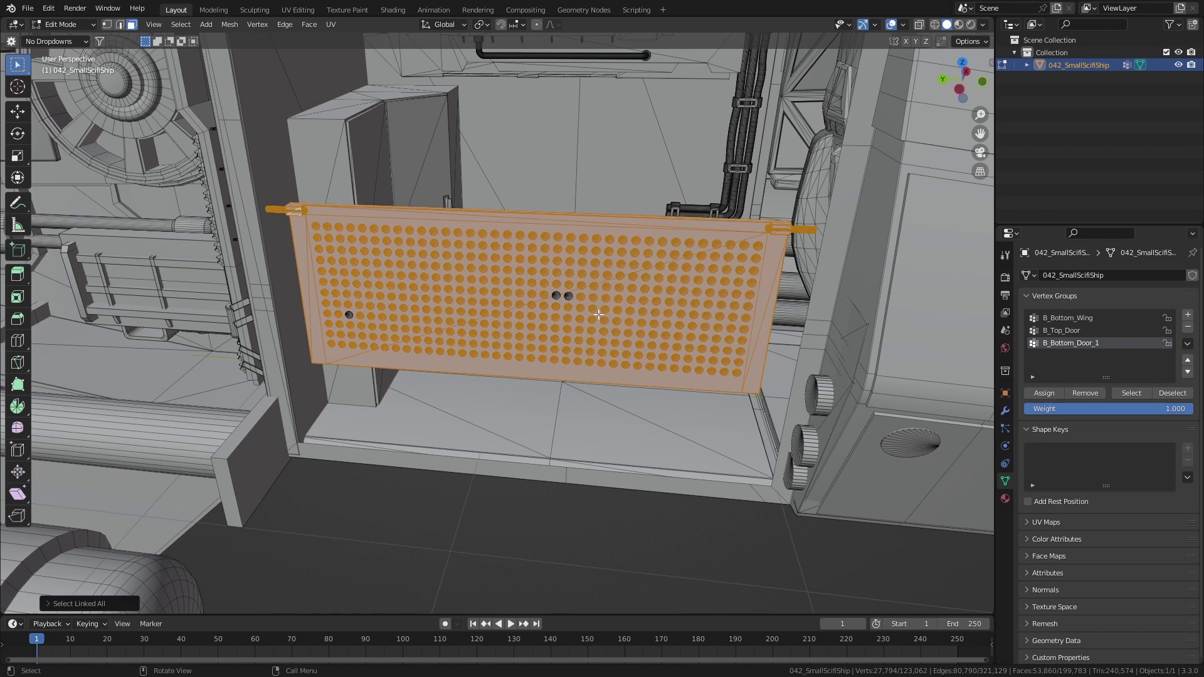
key(l)
key(l)
key(l)
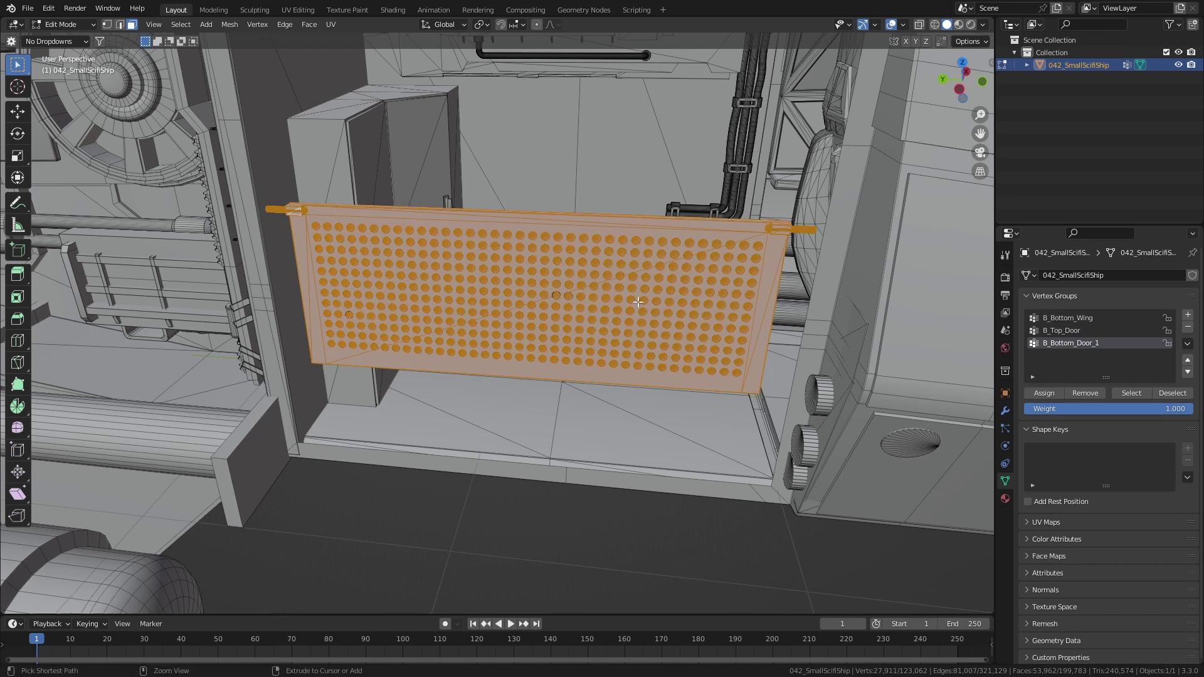
key(ctrl+l)
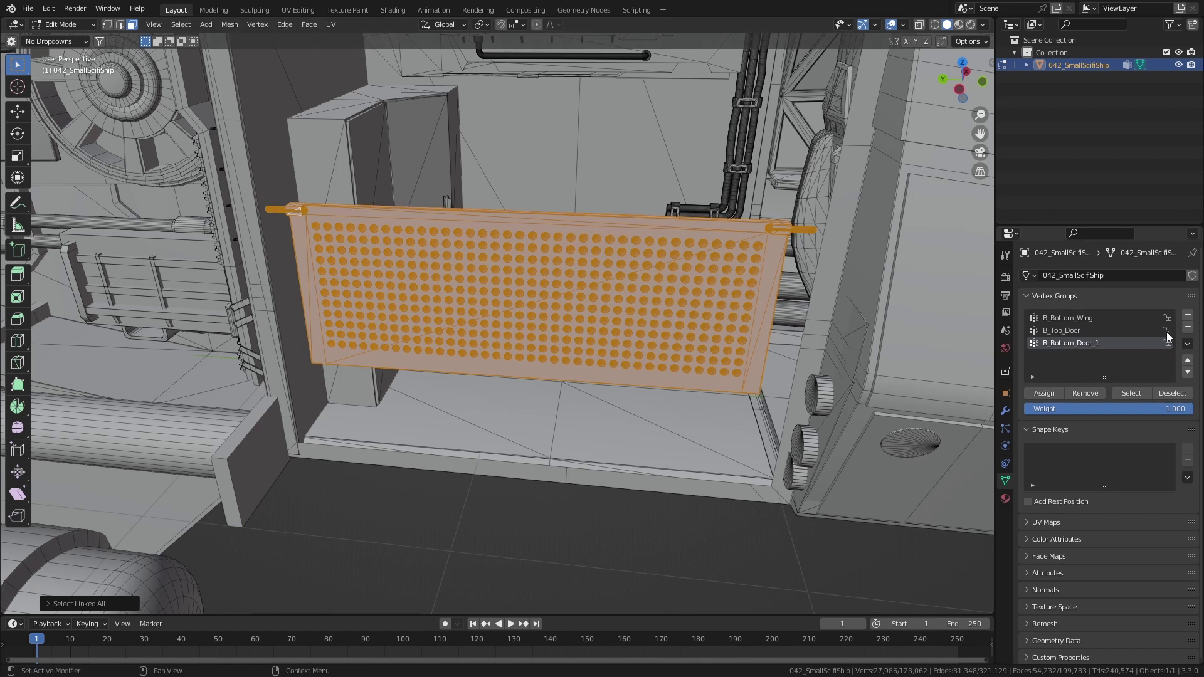
click(1188, 315)
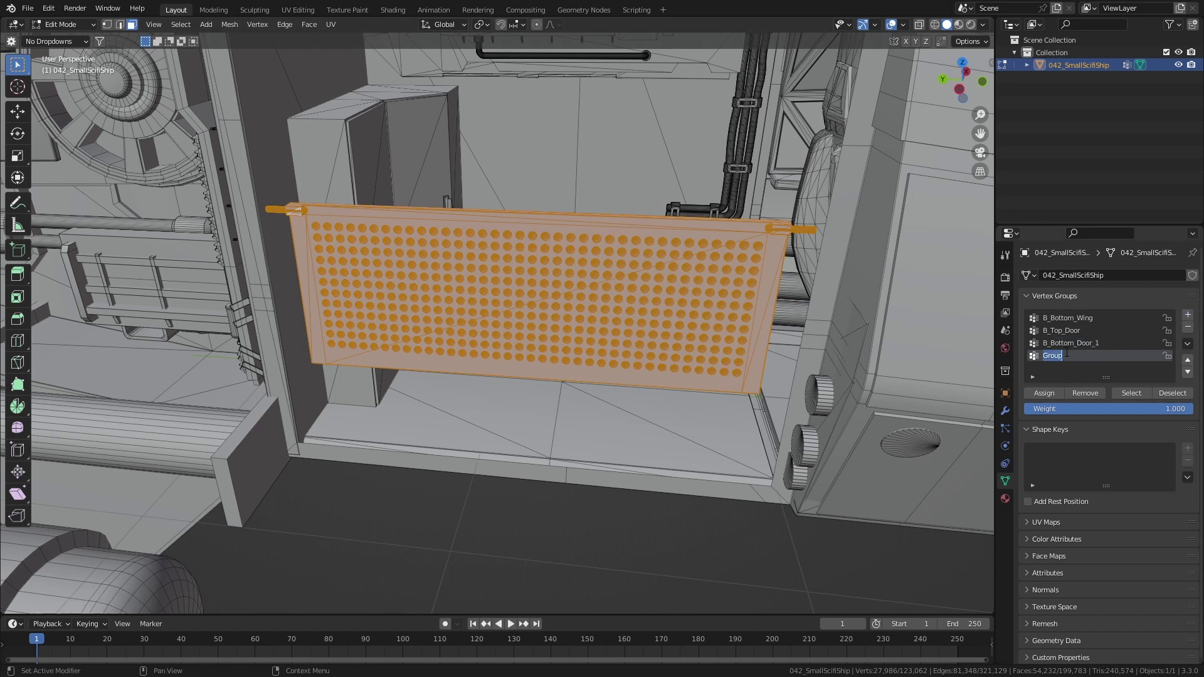
text(B_Bottom)
text(_Door_)
text(2)
scroll(632, 388, down, 4)
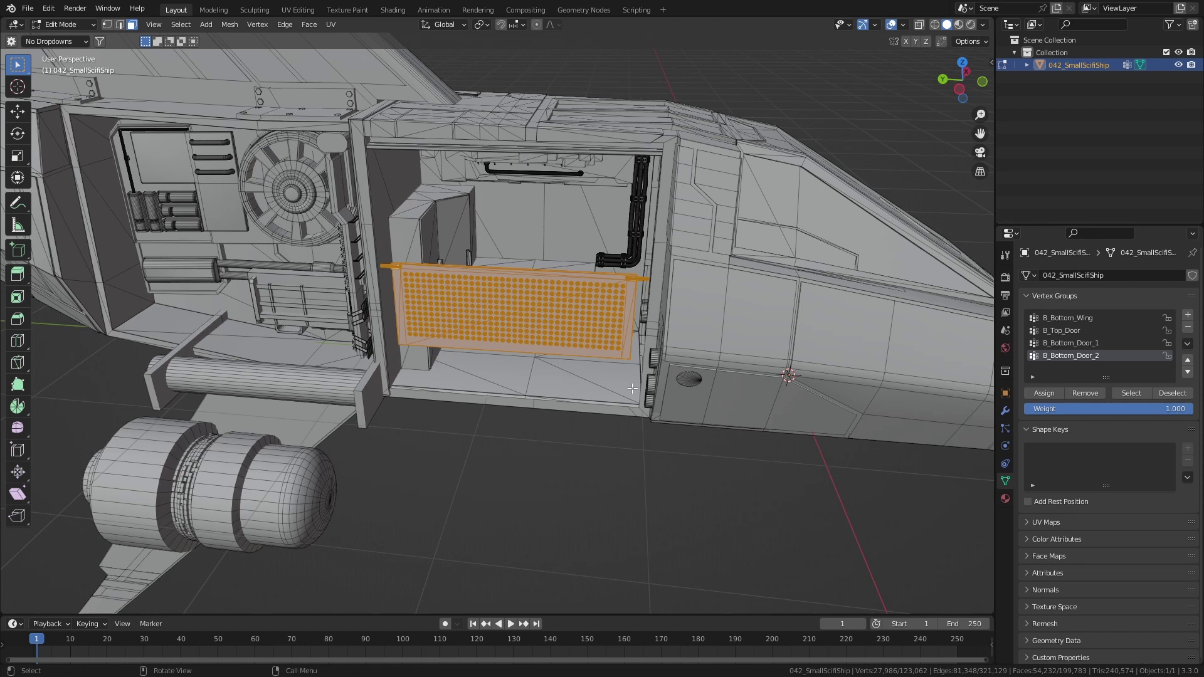
Step: Deselect, reveal all hidden door parts with Alt+H, and return to Object Mode
shift+middle_drag(559, 403, 490, 408)
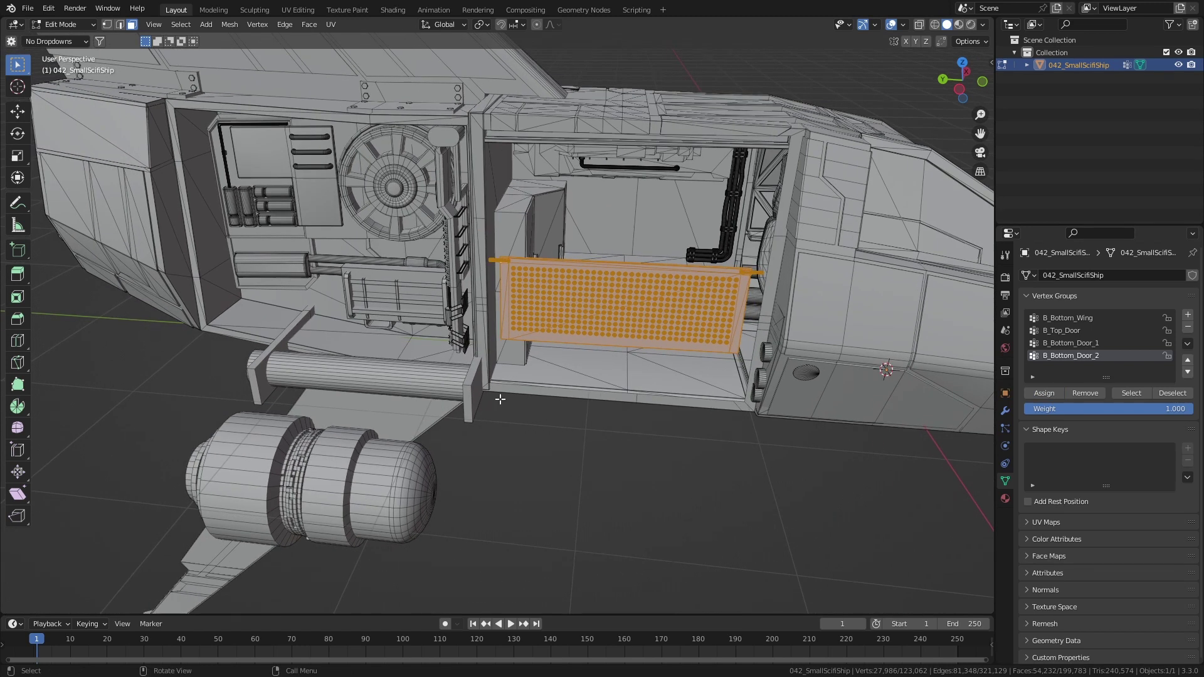
click(499, 399)
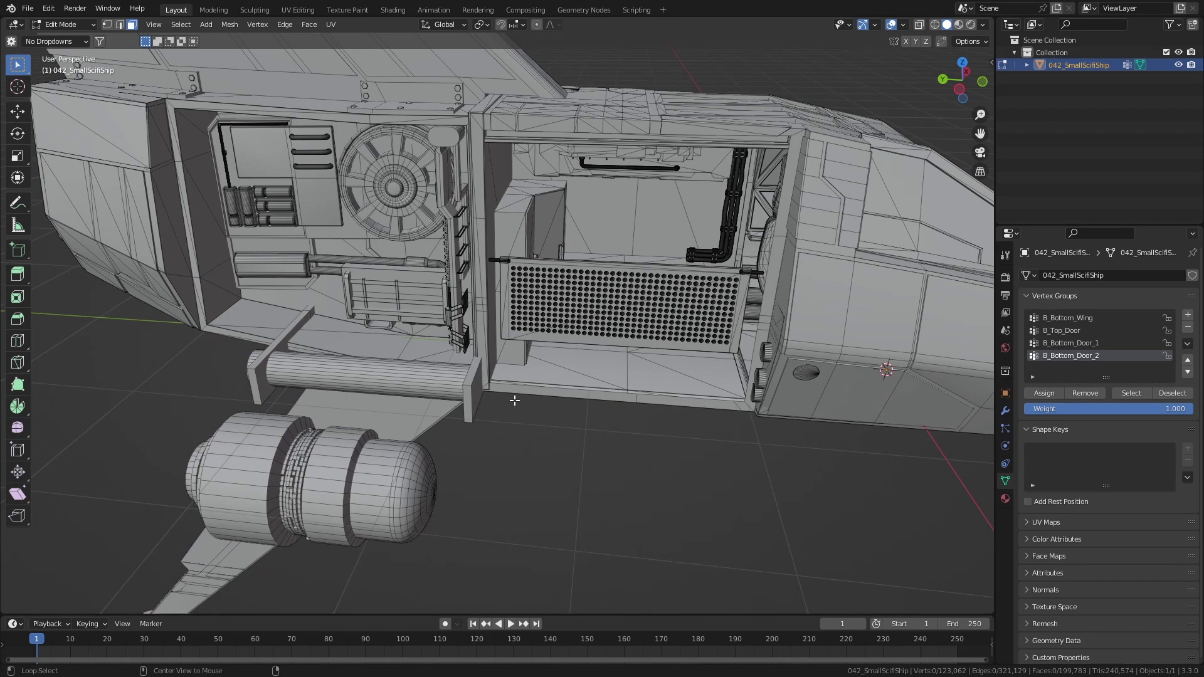
key(alt+h)
click(549, 396)
mouse_move(548, 395)
middle_down()
mouse_move(613, 445)
mouse_move(582, 465)
mouse_move(570, 416)
middle_up()
key(Tab)
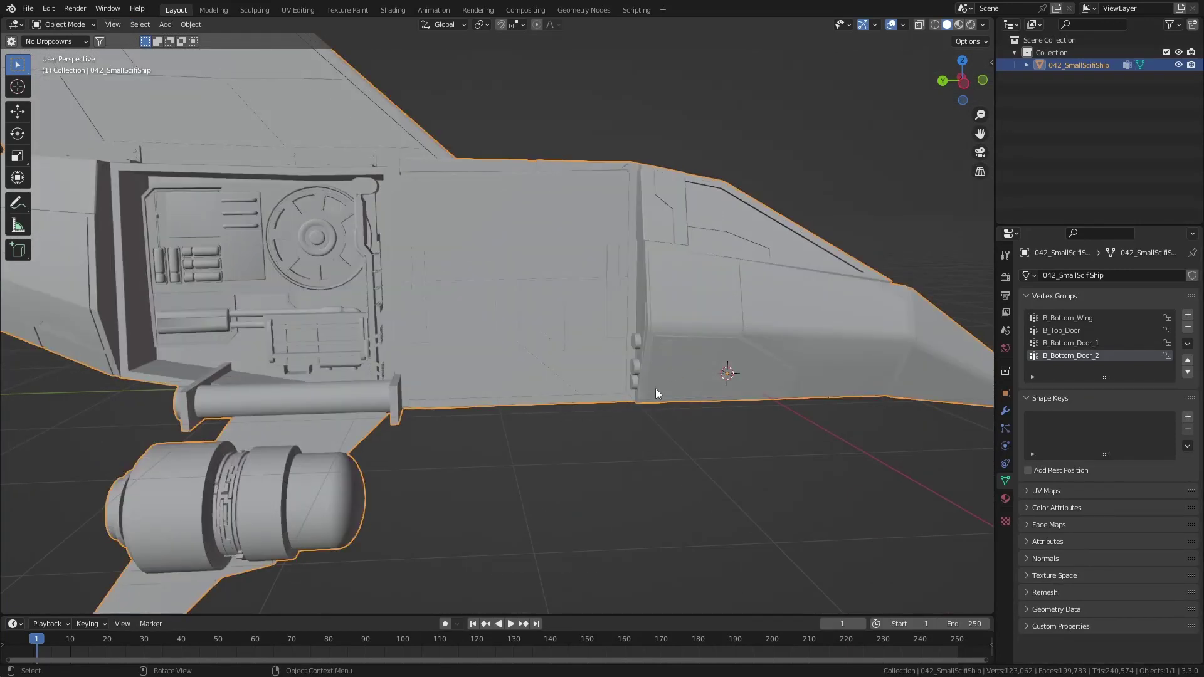
Step: Add a single-bone armature and enter its Edit Mode in wireframe right view
key(shift+a)
click(722, 390)
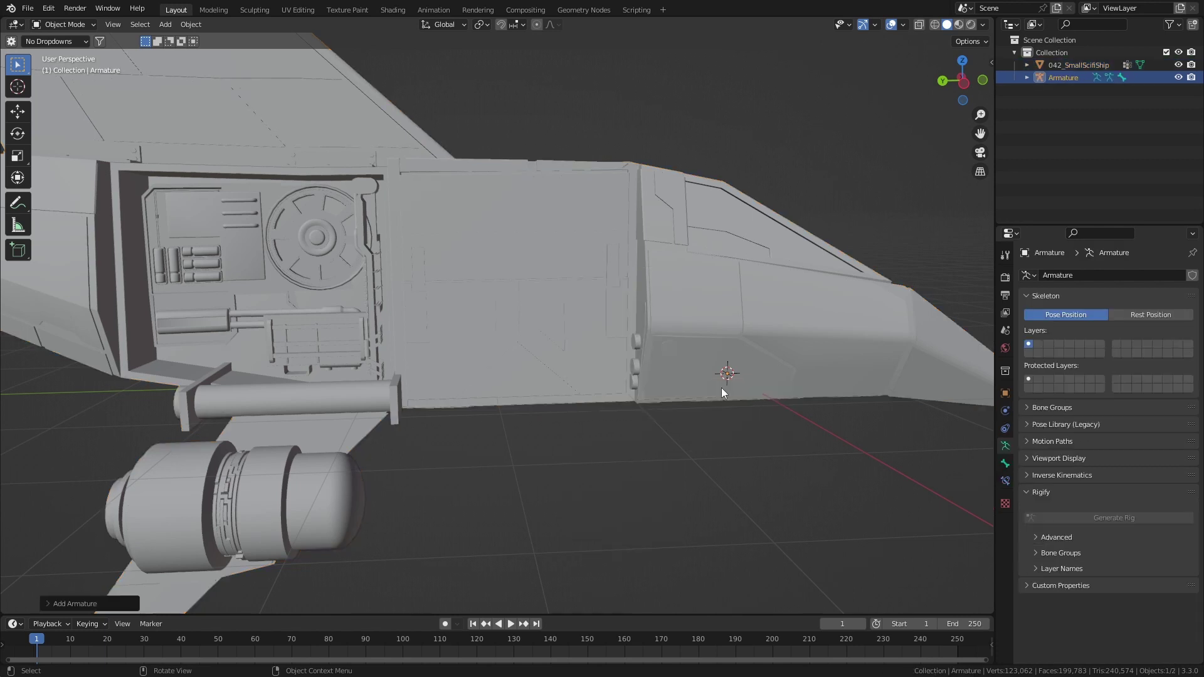
scroll(677, 376, down, 3)
key(shift+z)
scroll(574, 382, down, 3)
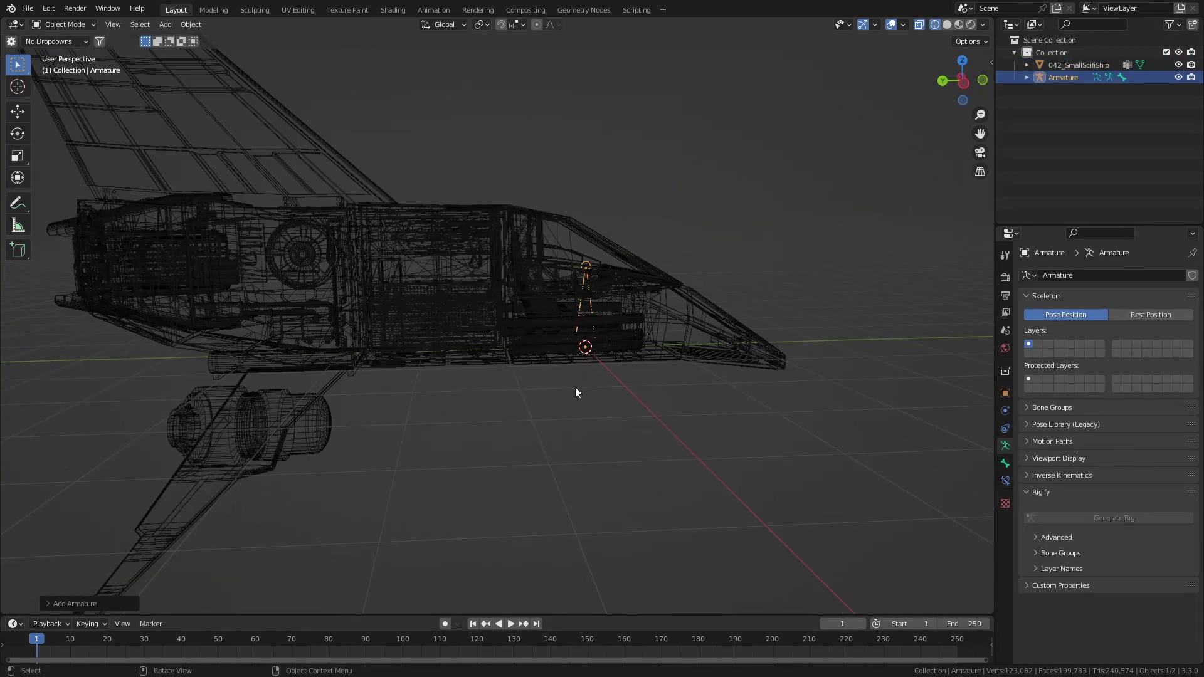
key(KP_3)
scroll(560, 423, up, 3)
scroll(490, 446, up, 2)
key(Tab)
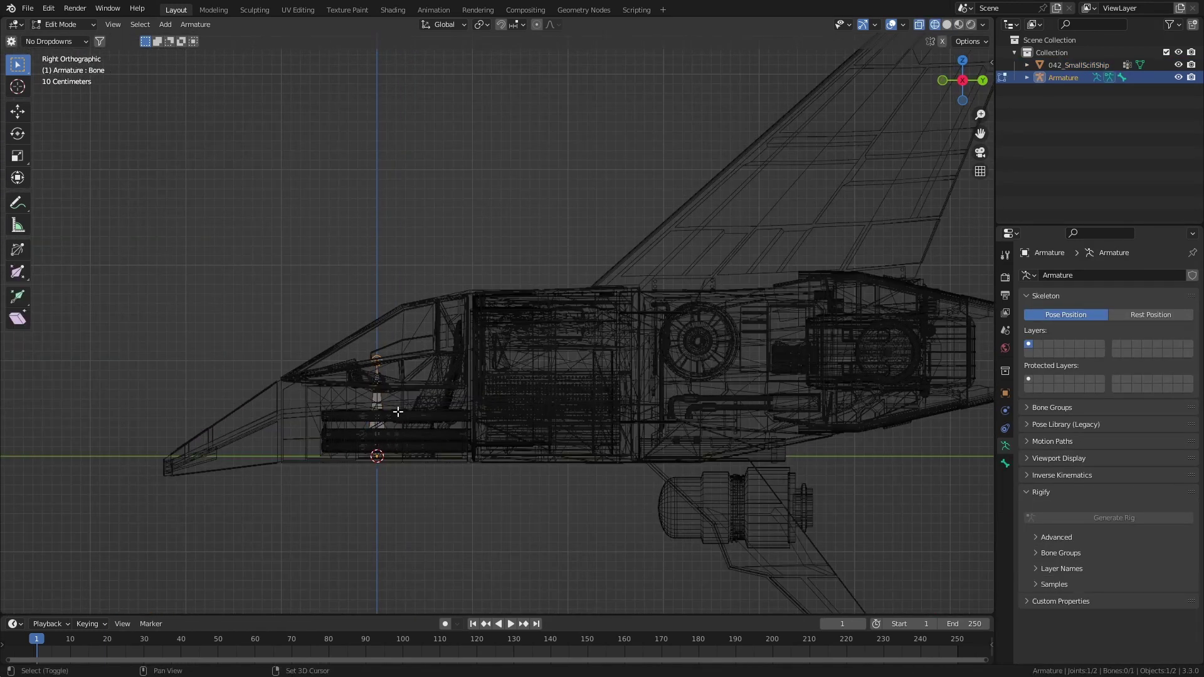
shift+middle_drag(397, 411, 382, 336)
Step: Move the bone tail, setting Tail Z to 0 and Tail Y to 4
key(g)
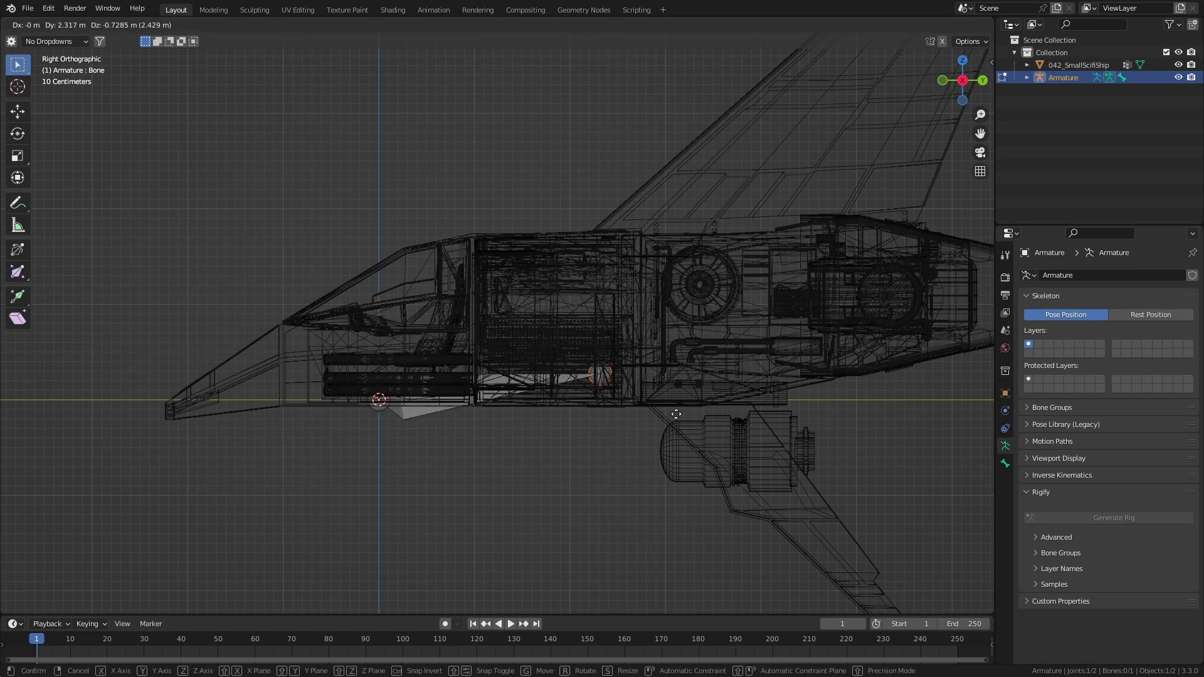
click(810, 436)
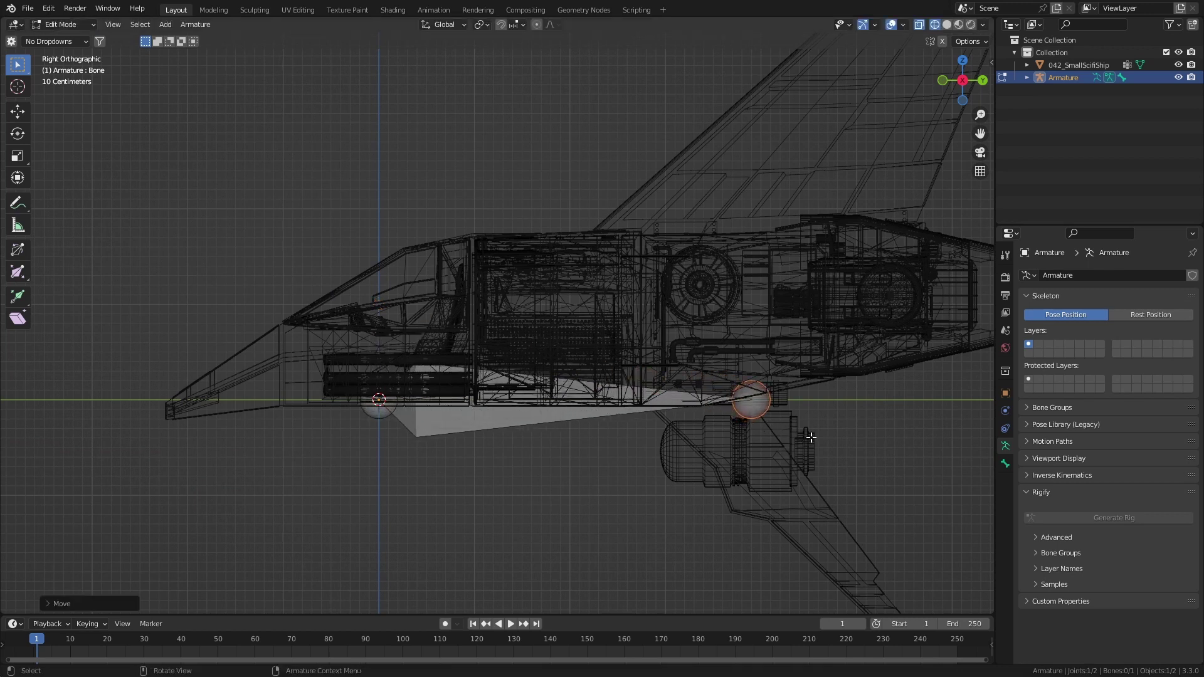
key(n)
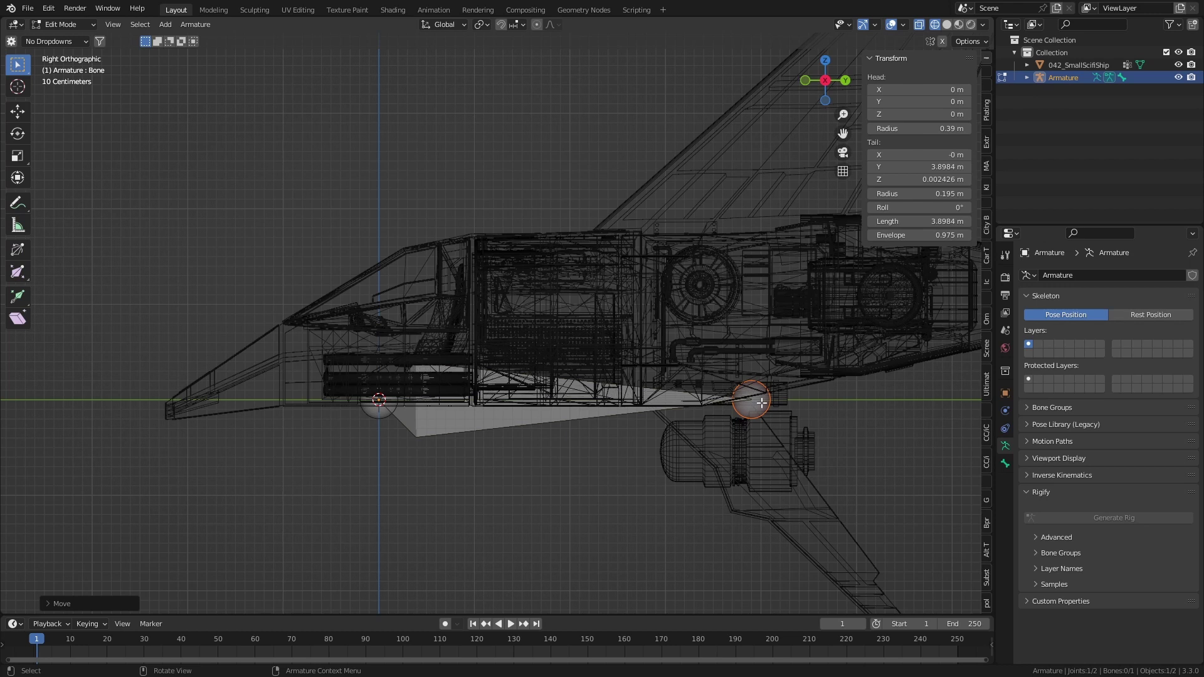
click(921, 180)
text(0)
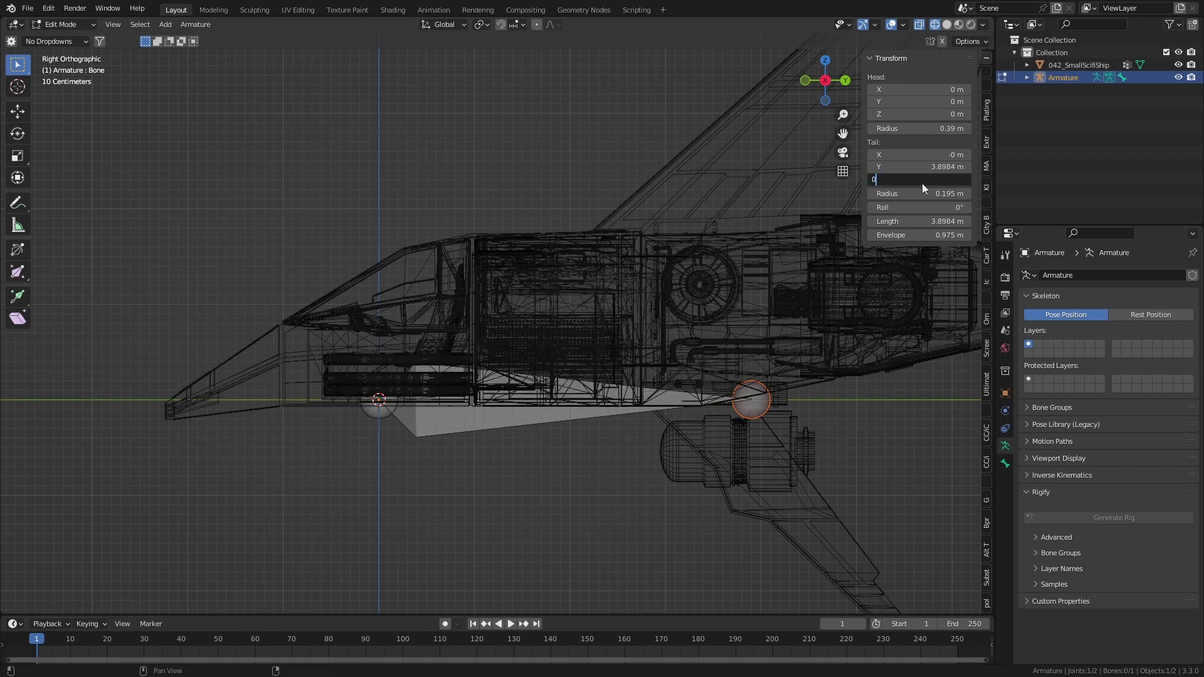
key(Return)
click(932, 166)
text(4)
key(Return)
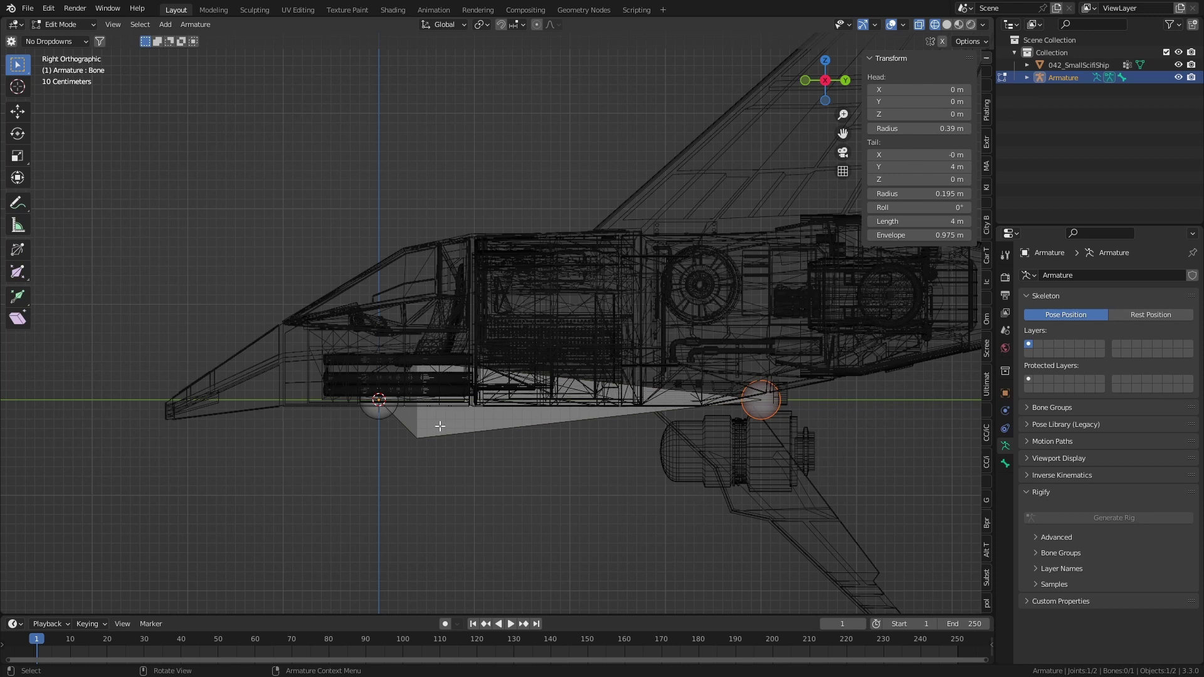
middle_drag(439, 425, 530, 437)
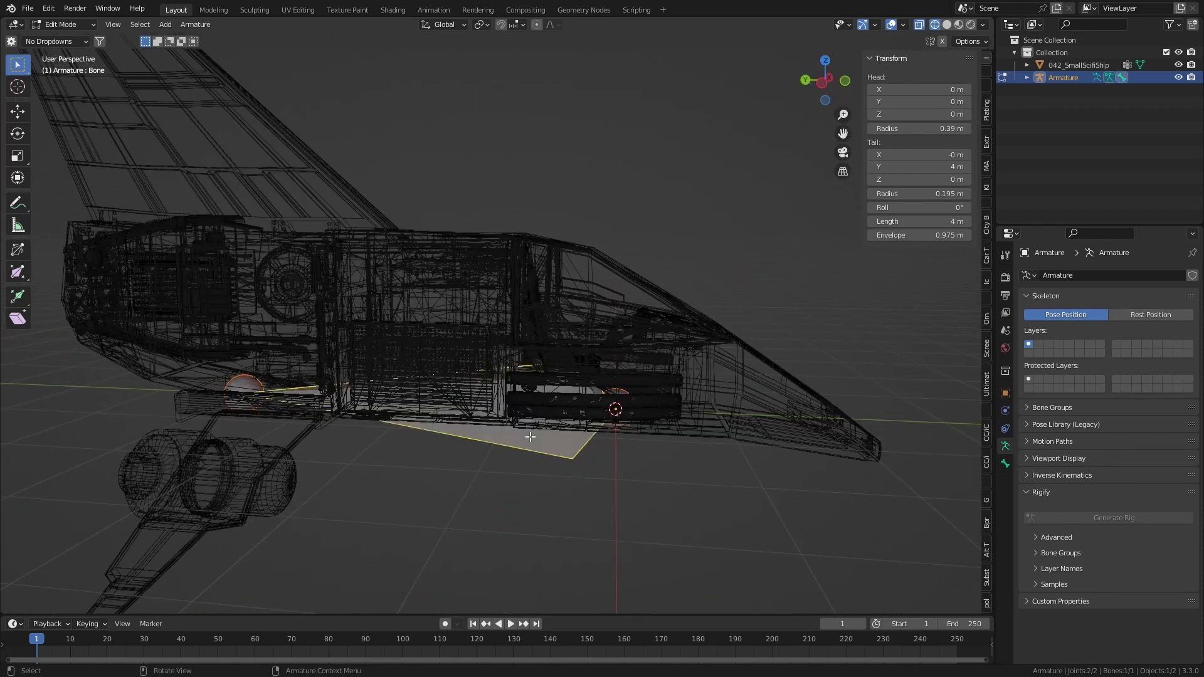
Step: Name both the armature data and armature object Arm_ScifiShip
click(1069, 280)
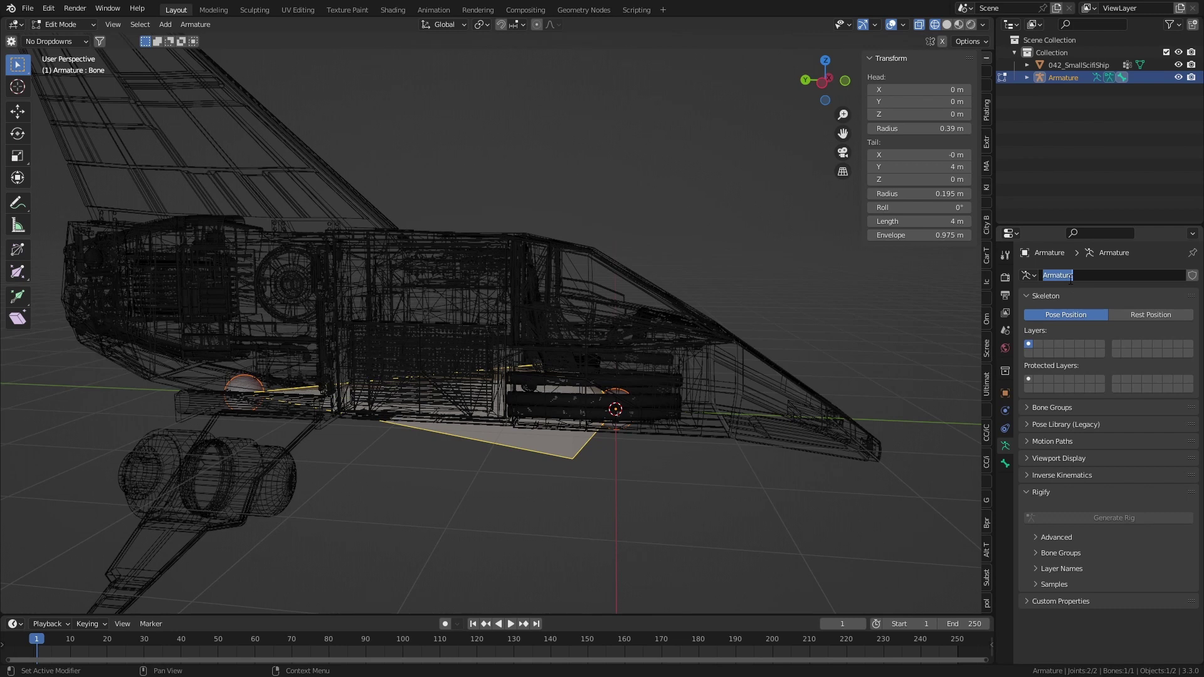
text(Arm_Scif)
text(iShip)
key(Return)
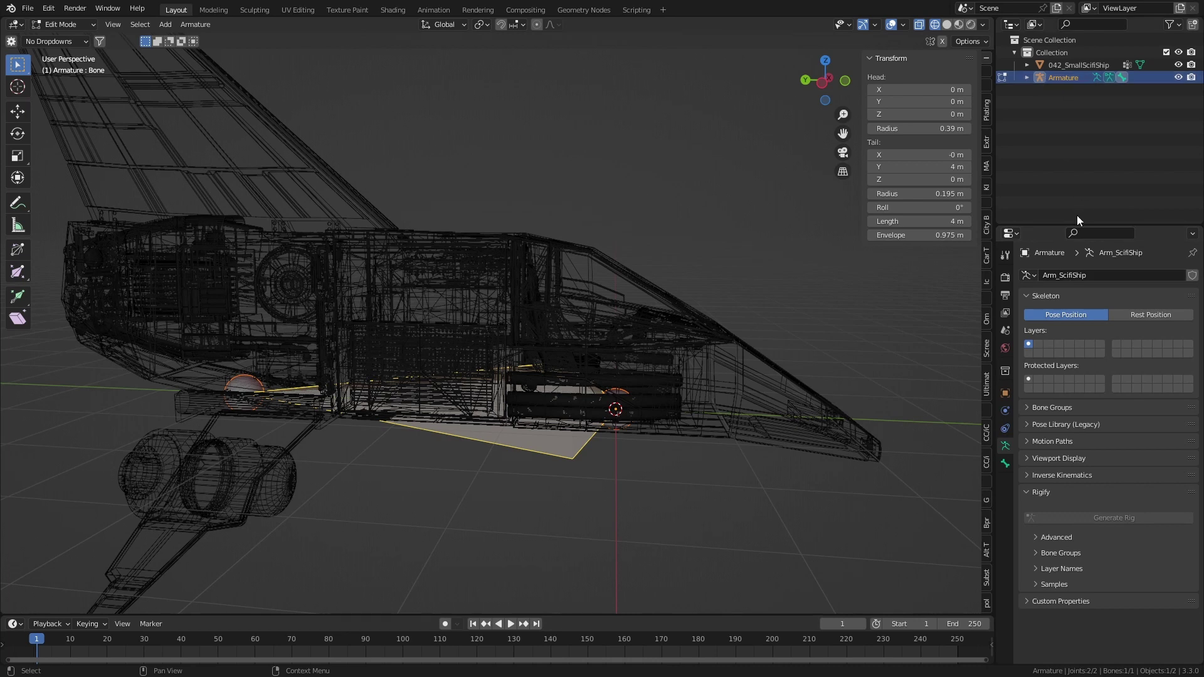
click(1069, 274)
key(ctrl+c)
double_click(1079, 80)
key(ctrl+v)
key(Return)
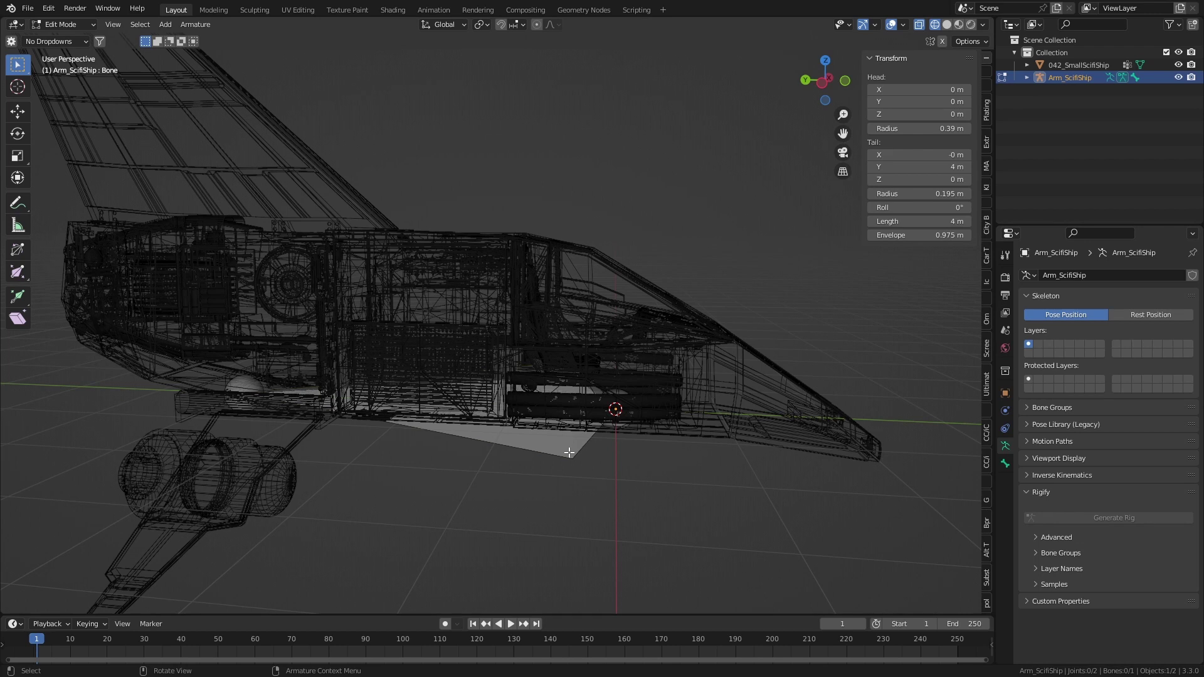
Step: Rename the armature's bone to Index in the Bone properties
click(584, 442)
click(1005, 463)
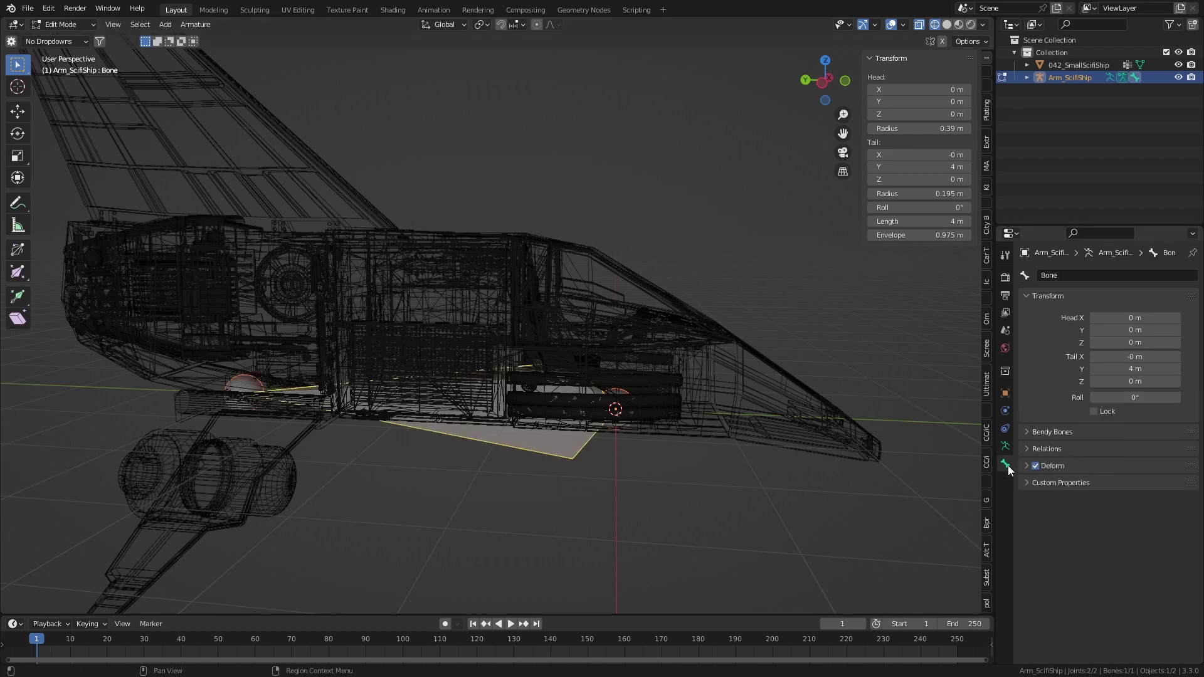
click(1062, 276)
key(Escape)
click(1113, 275)
text(Ir)
text(x)
key(Return)
Step: In ship Edit Mode, select the whole linked hinge cylinder under the ship and nudge it slightly
shift+middle_drag(293, 455, 445, 382)
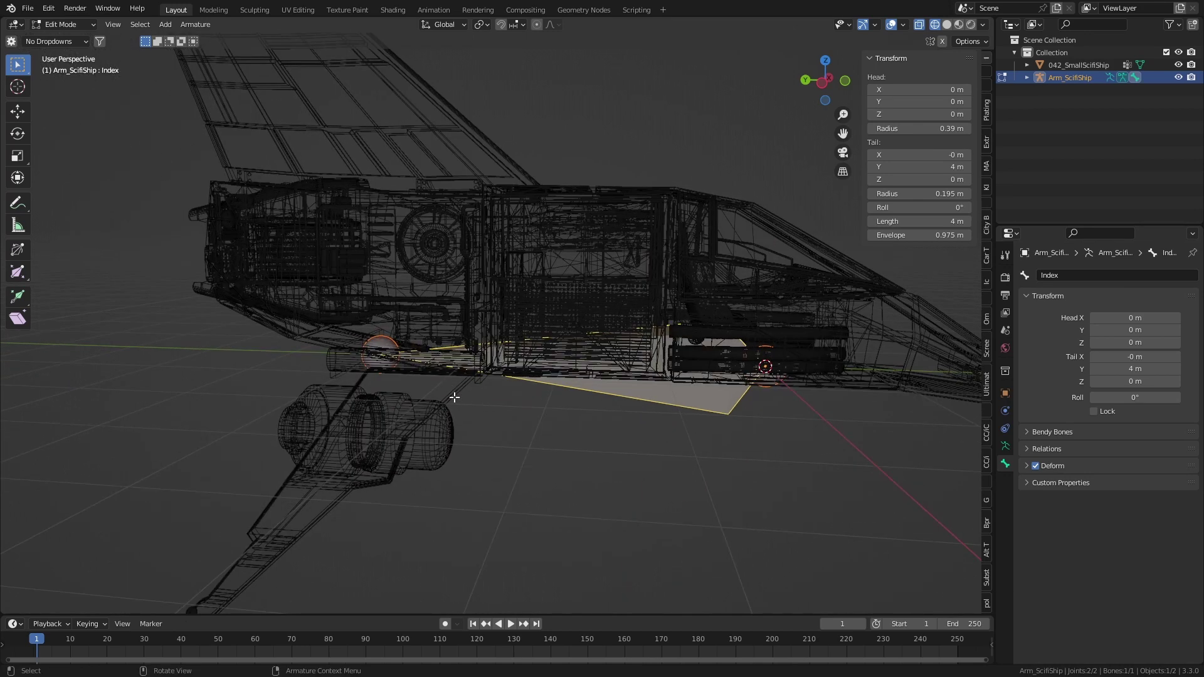
key(Tab)
click(471, 394)
key(Tab)
scroll(499, 400, up, 3)
alt+click(533, 410)
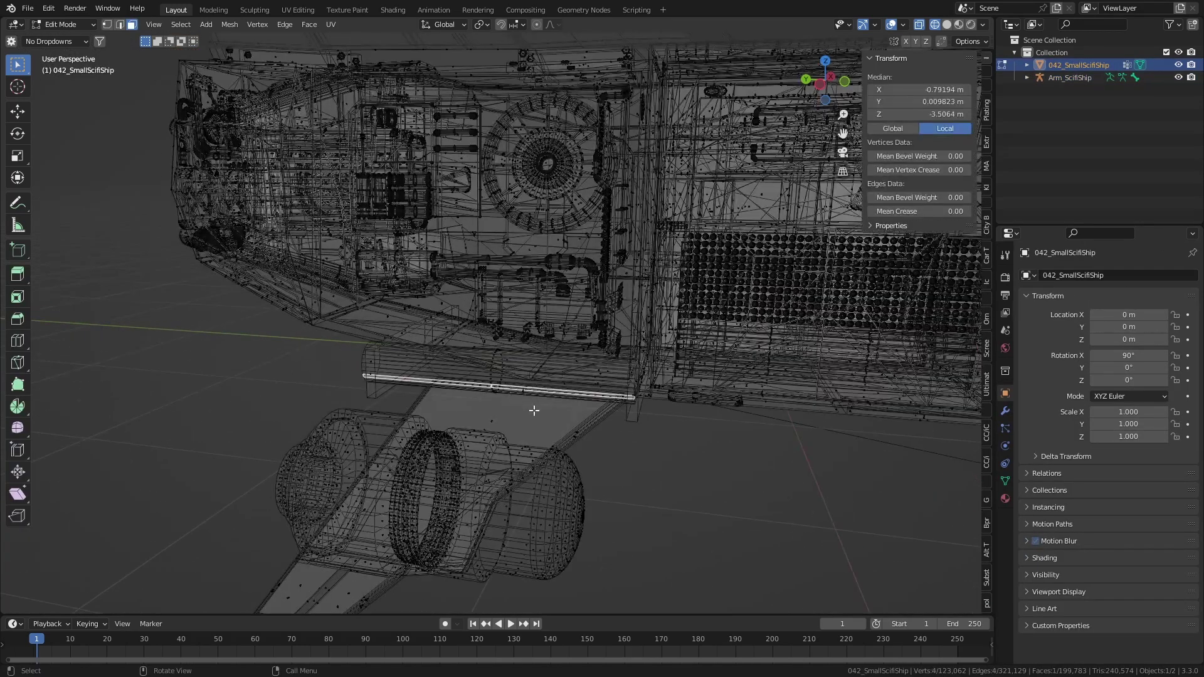
key(ctrl+l)
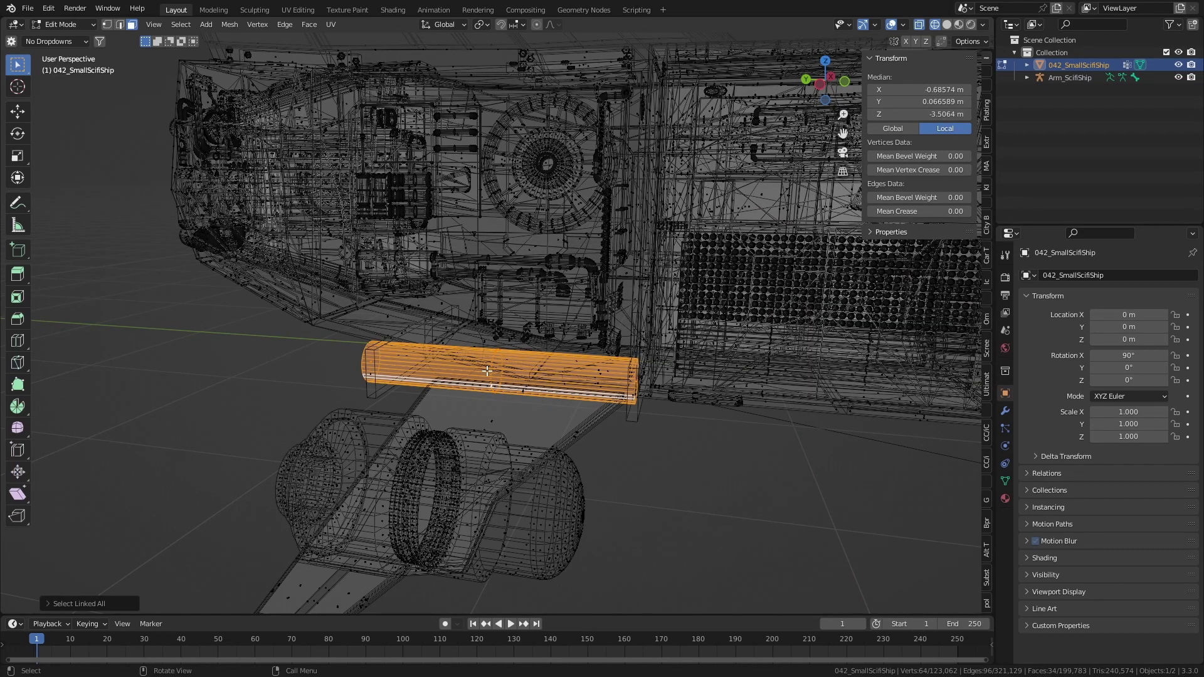
key(g)
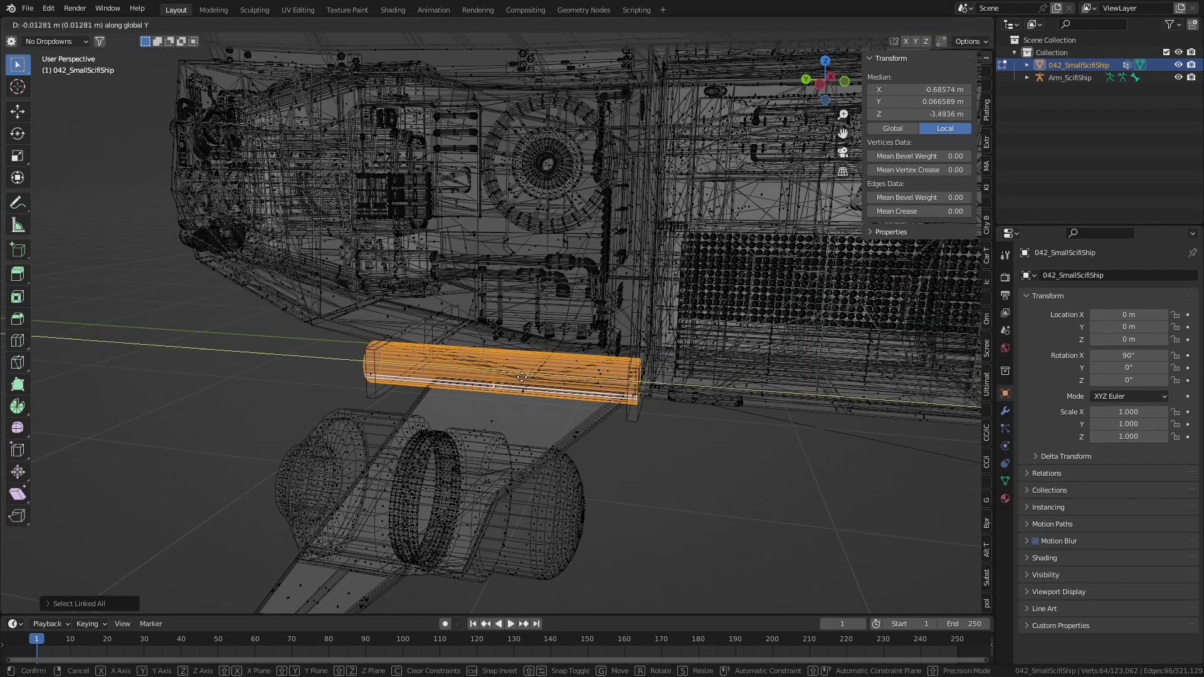
click(557, 382)
Step: Switch to solid shading, snap the 3D cursor to the cylinder's centre, and return to Object Mode
key(z)
click(642, 386)
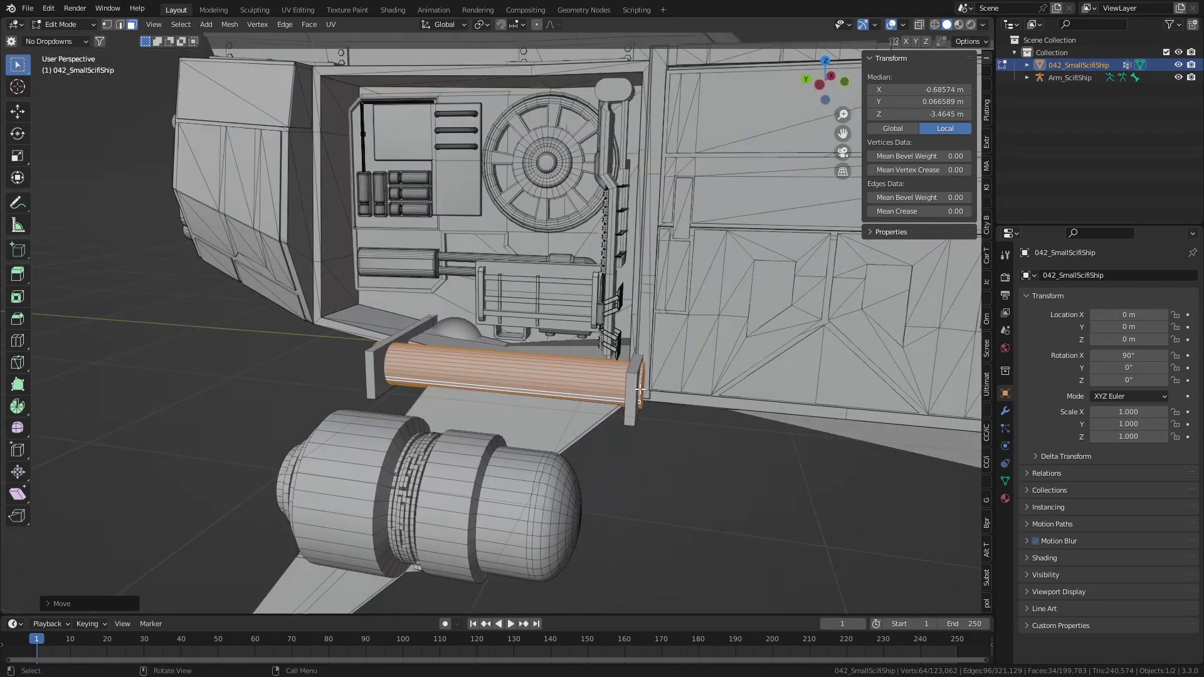
shift+middle_drag(640, 389, 555, 372)
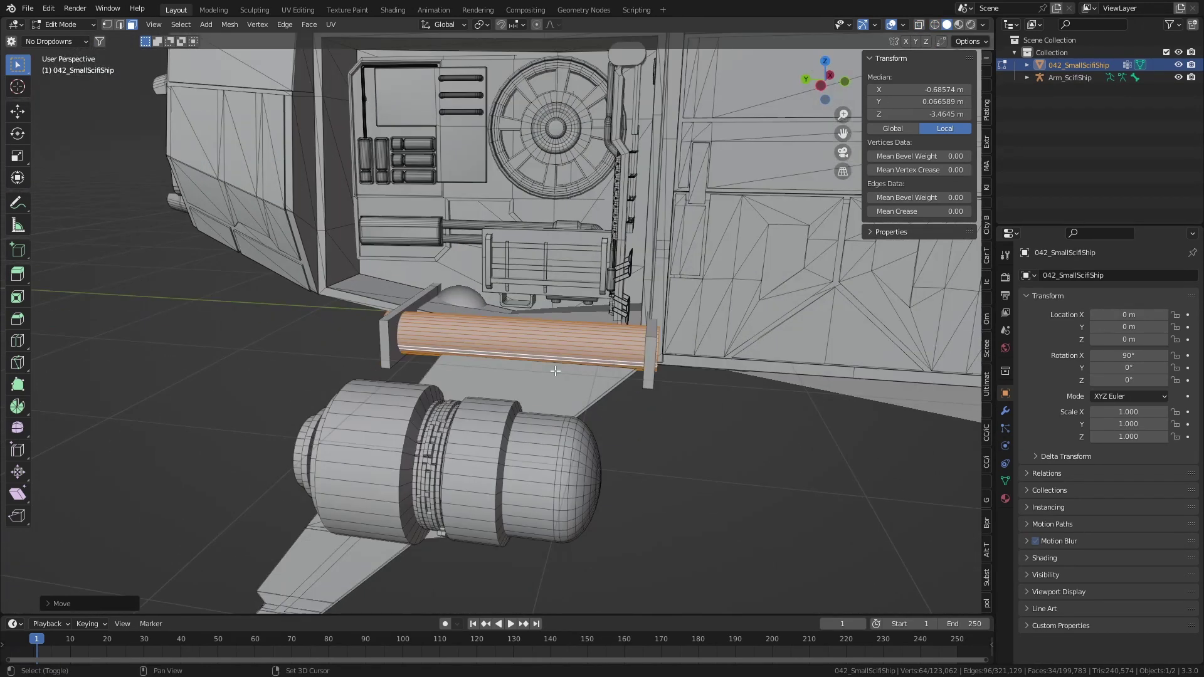
key(shift+s)
click(555, 444)
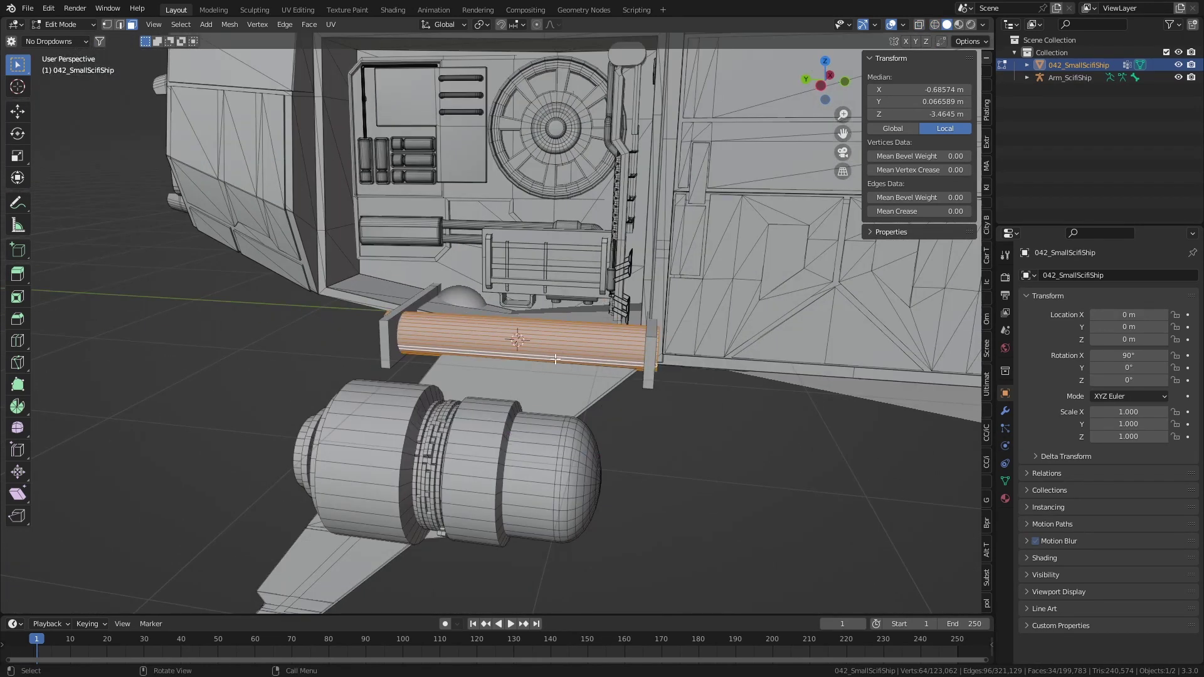
key(Tab)
mouse_move(562, 335)
middle_down()
mouse_move(518, 350)
mouse_move(592, 340)
middle_up()
Step: Add a bone to Arm_ScifiShip at the cursor, with its tail pointing straight down past the engine pod
click(819, 377)
scroll(762, 382, down, 2)
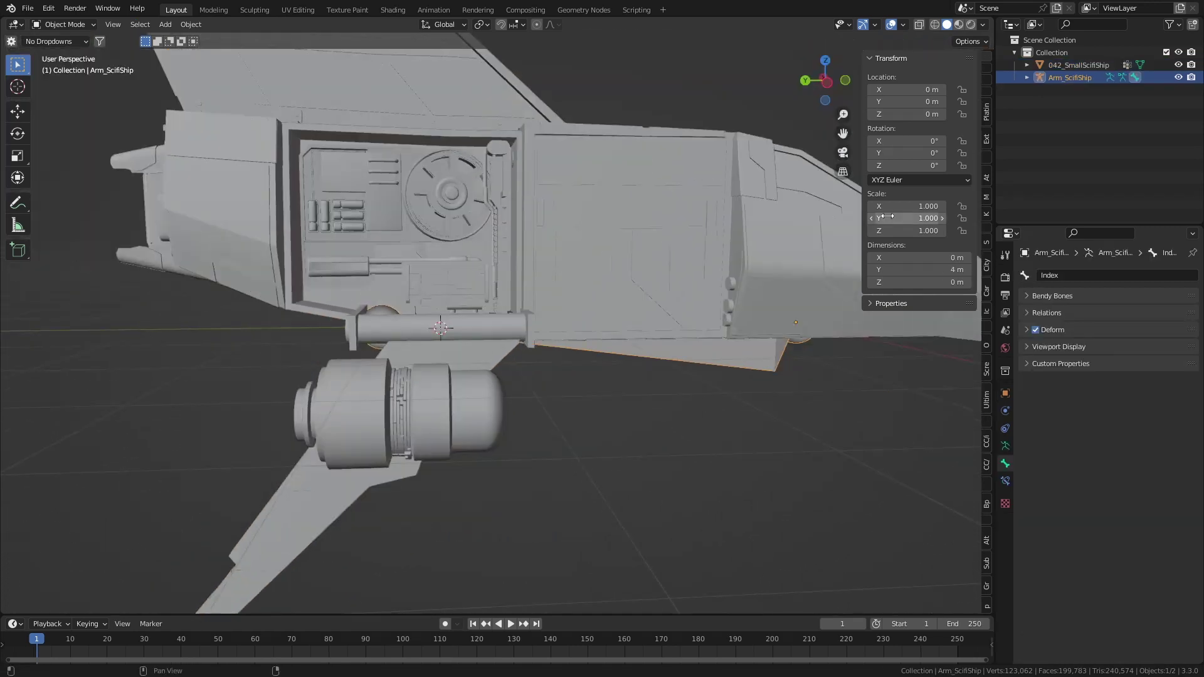
mouse_move(887, 218)
middle_down()
mouse_move(609, 375)
mouse_move(543, 359)
middle_up()
key(Tab)
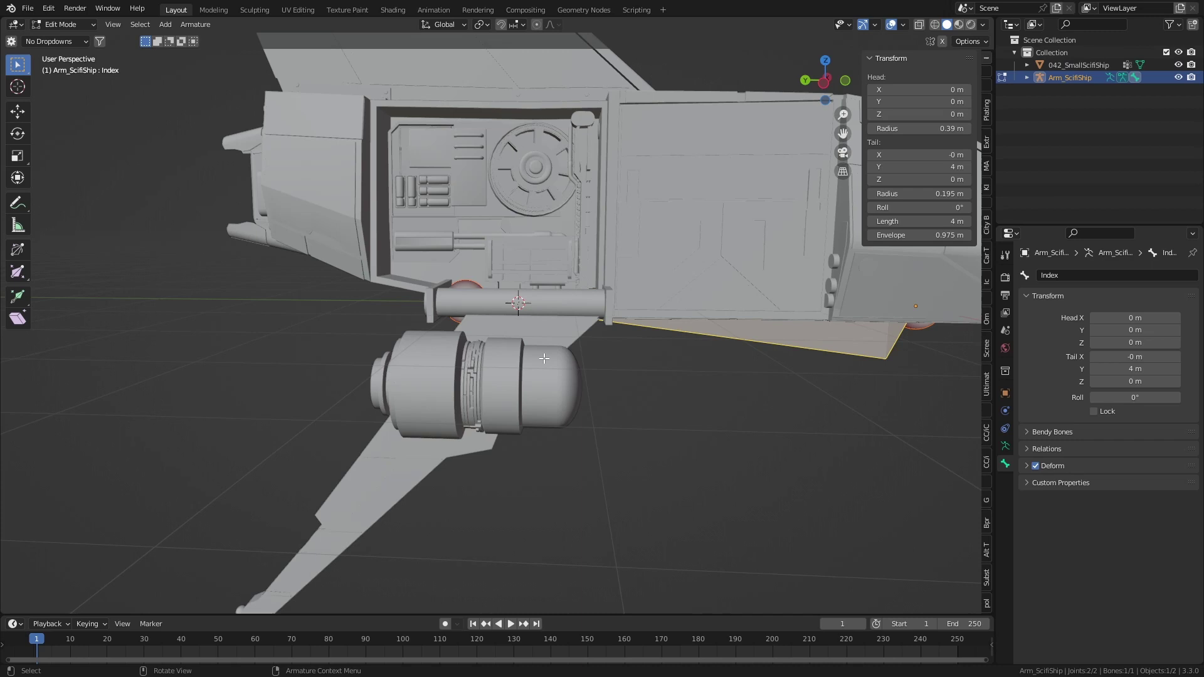
key(shift+a)
key(g)
key(y)
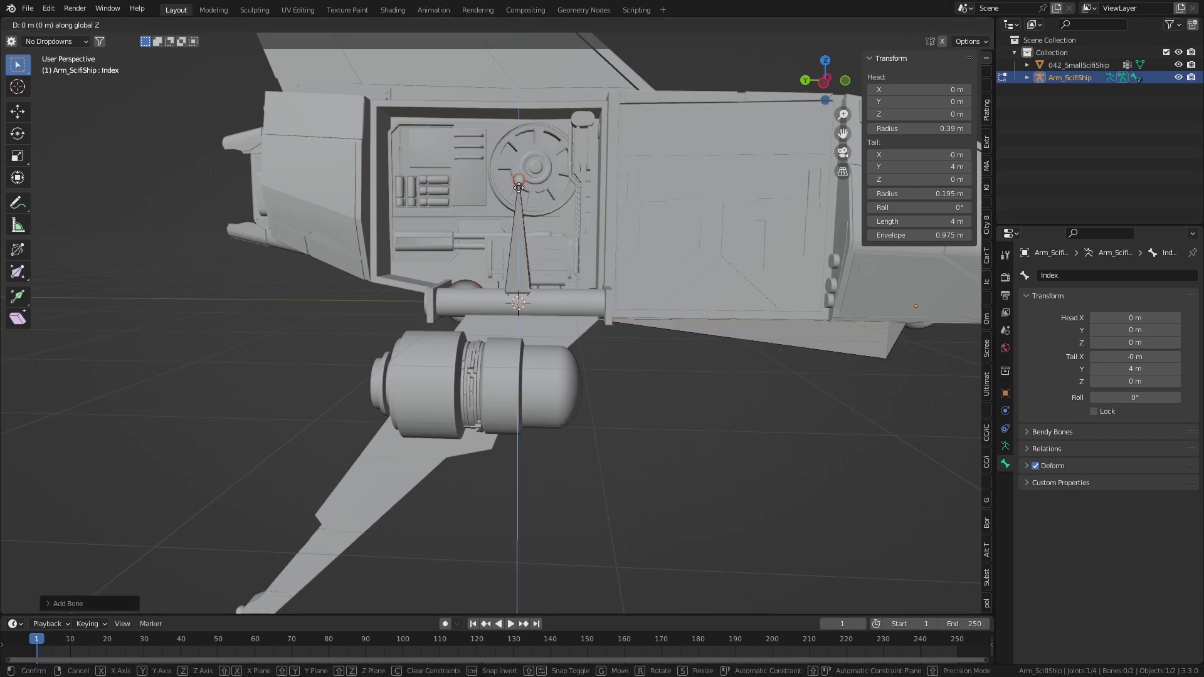
click(602, 401)
middle_drag(602, 402, 543, 357)
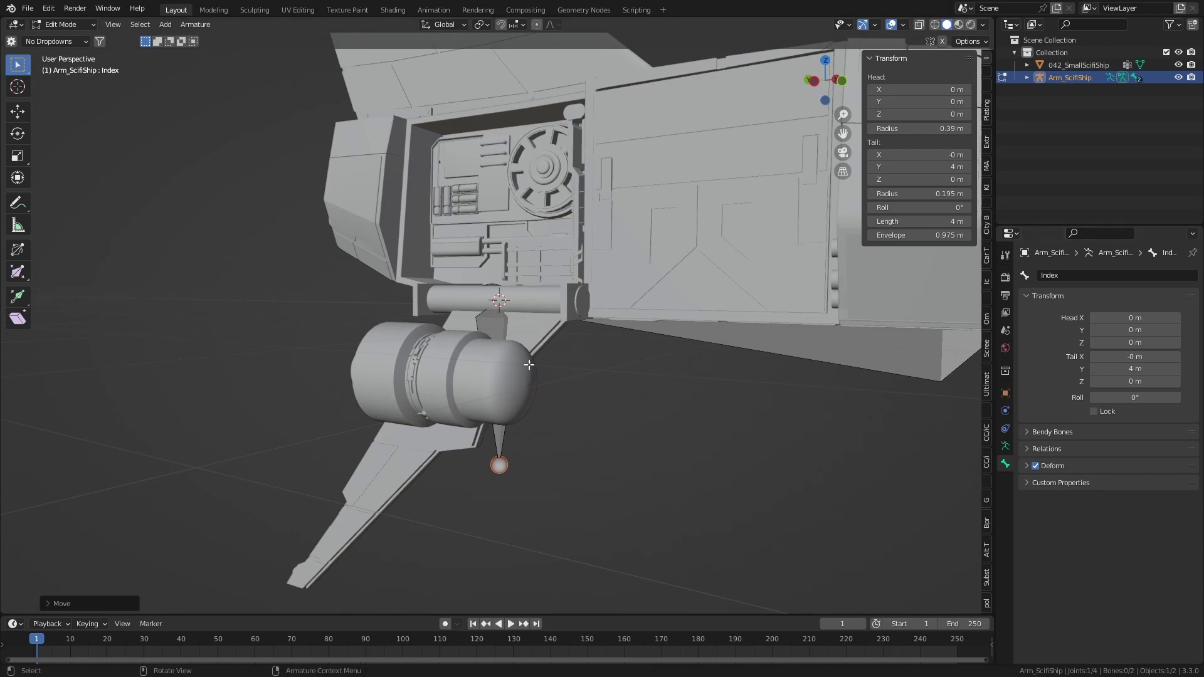
click(499, 324)
key(Tab)
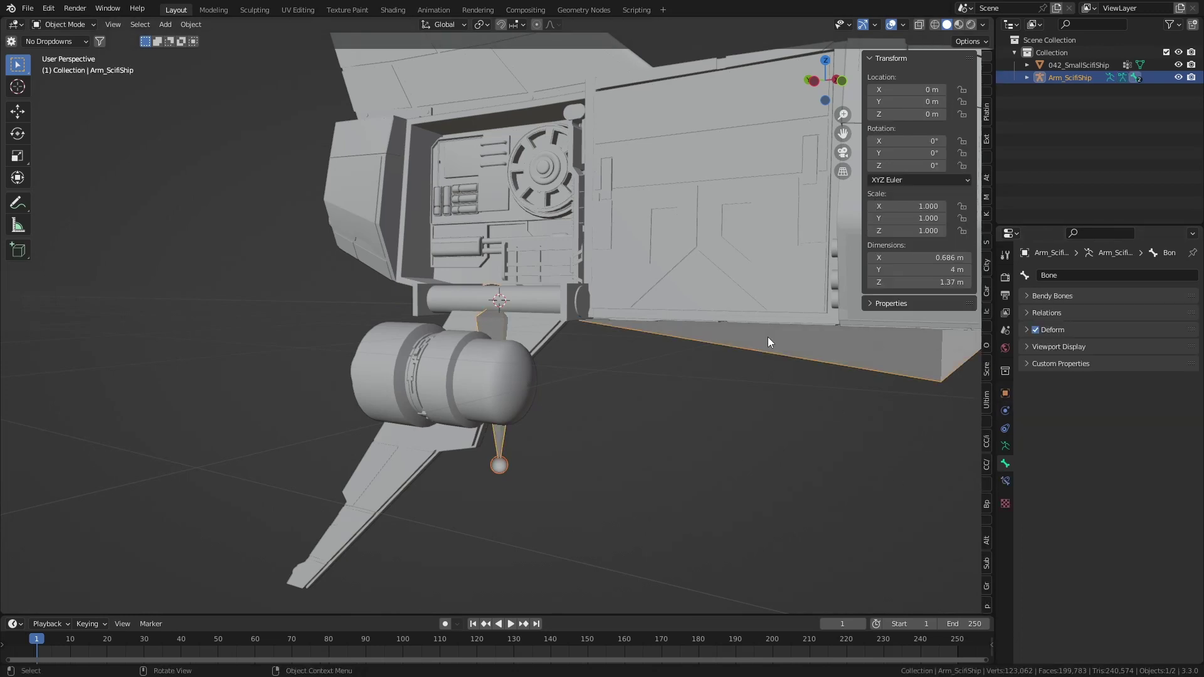
Step: Check the B_Bottom_Wing vertex group name on the ship mesh
click(899, 322)
click(1005, 480)
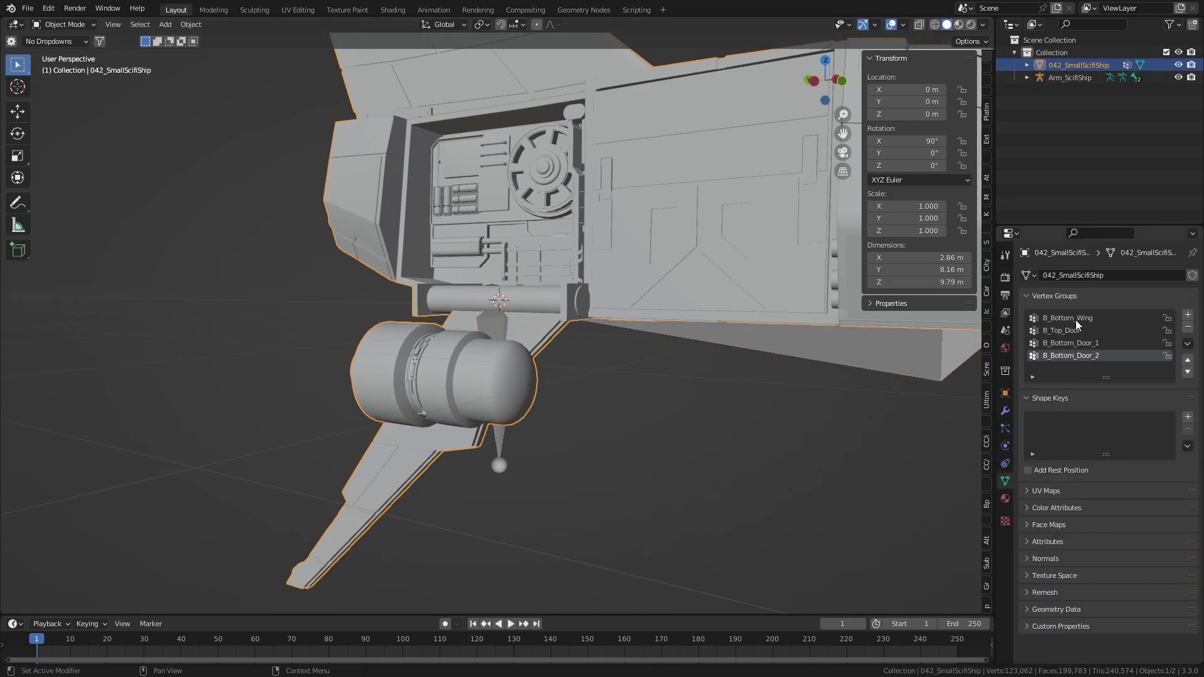
double_click(1077, 318)
key(ctrl+c)
key(Return)
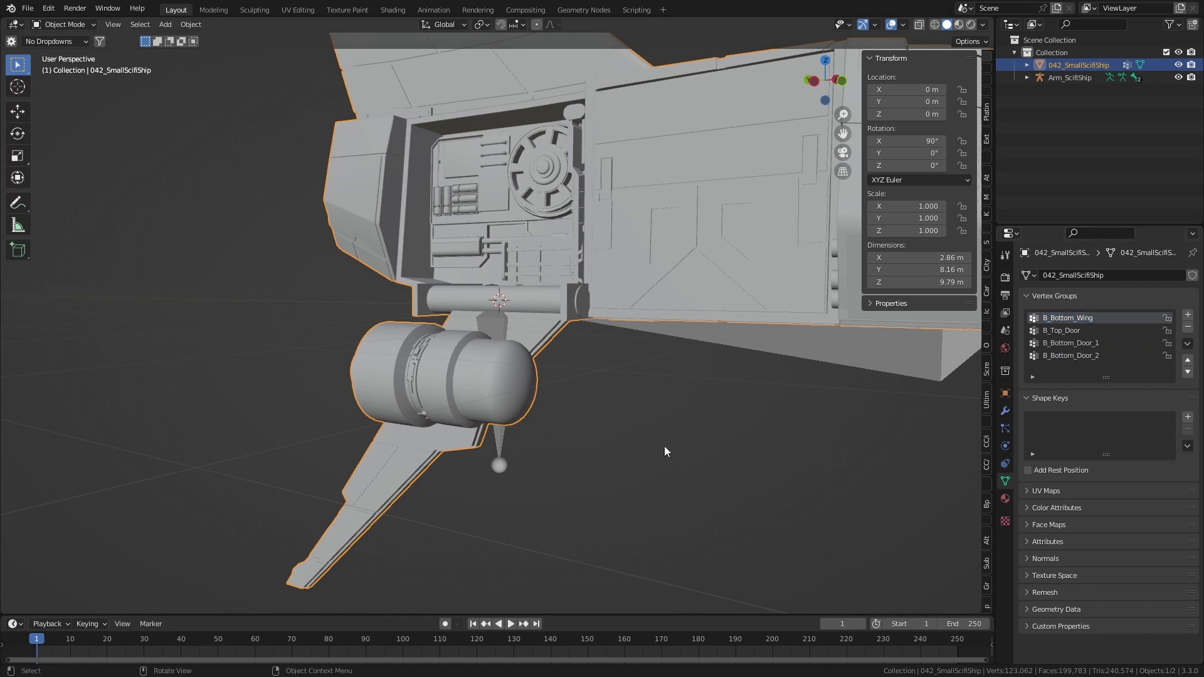
Step: In armature Edit Mode, rename the downward bone B_Bottom_Wing
click(507, 445)
key(Tab)
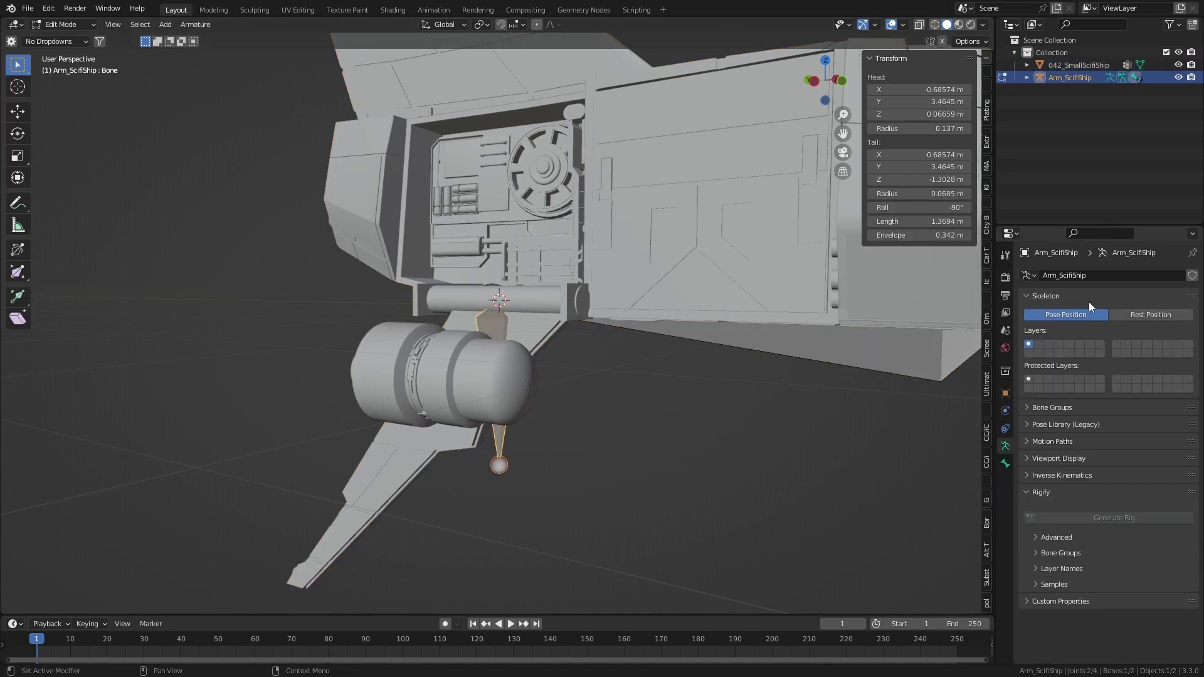
click(1004, 463)
click(1098, 274)
key(ctrl+v)
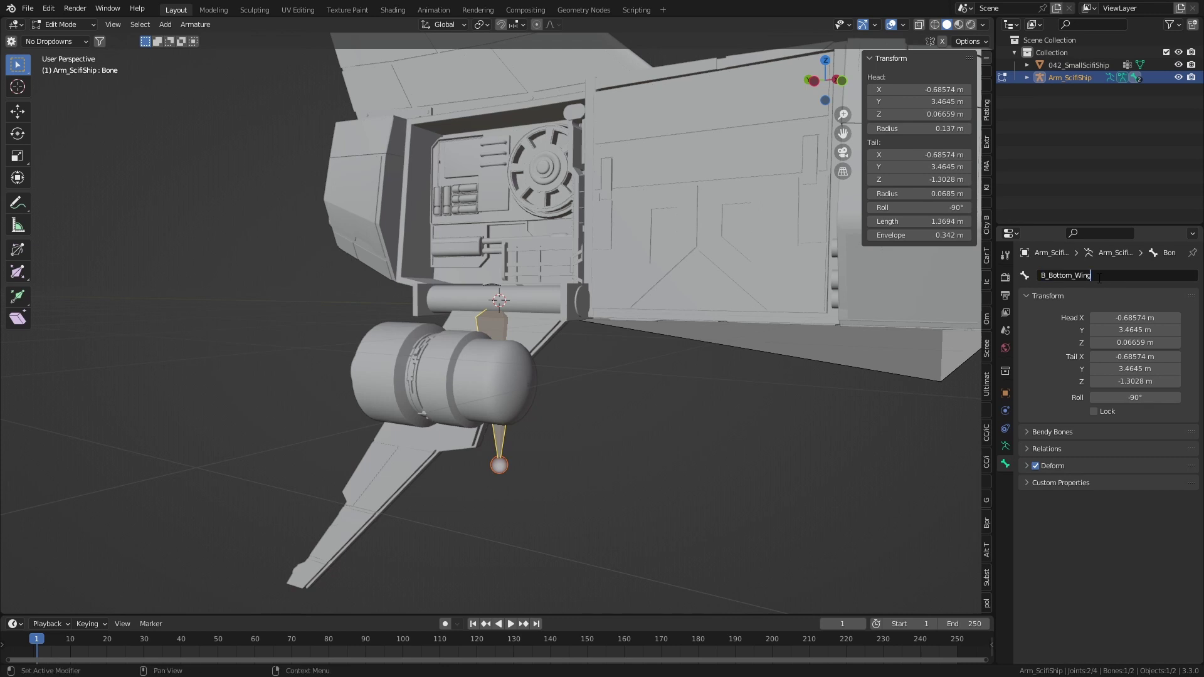
key(Return)
Step: Set B_Bottom_Wing's parent to the Index bone and return to Object Mode
middle_drag(595, 444, 519, 413)
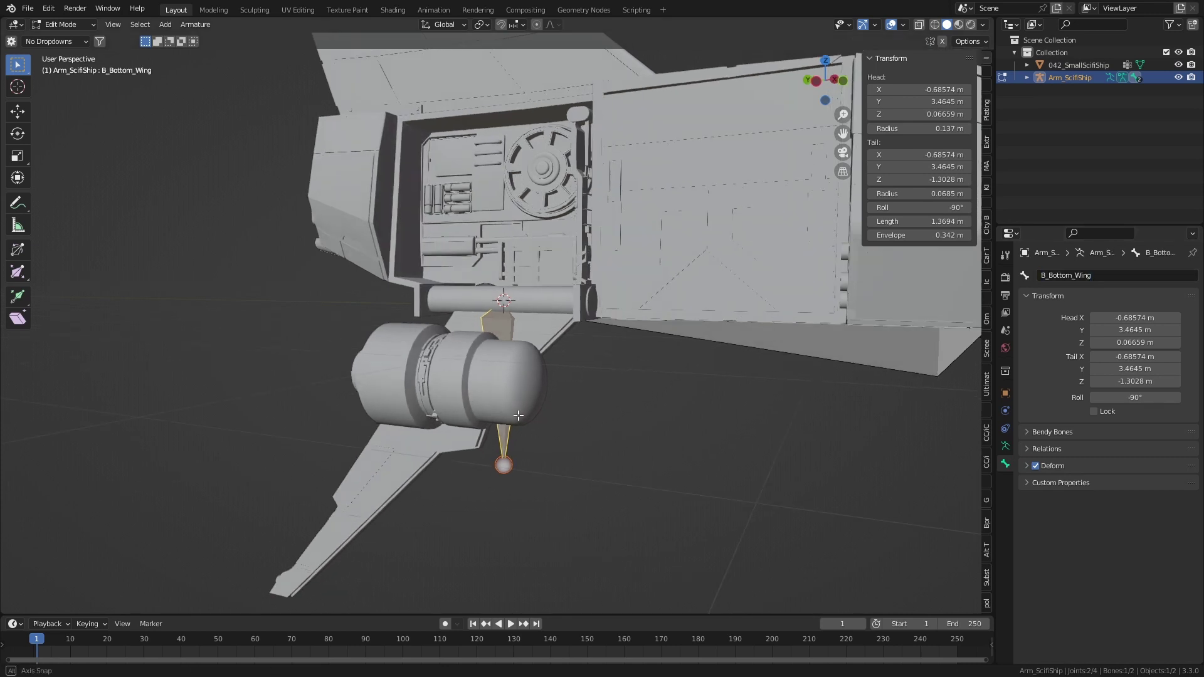
click(720, 359)
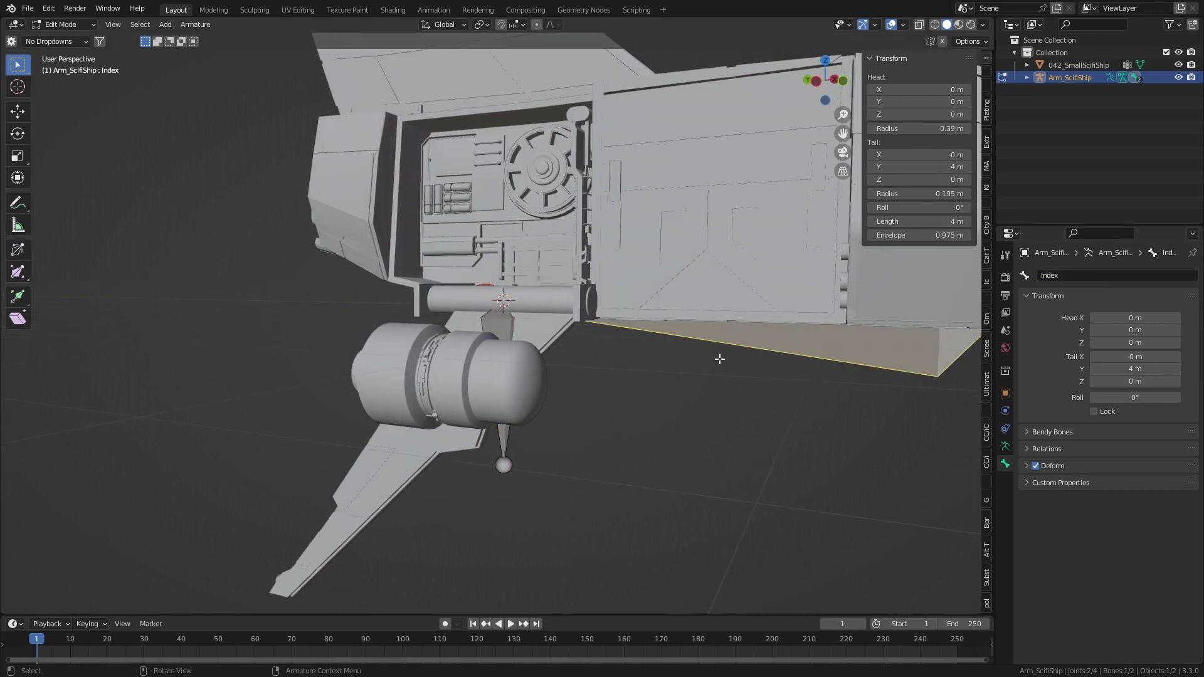
click(499, 330)
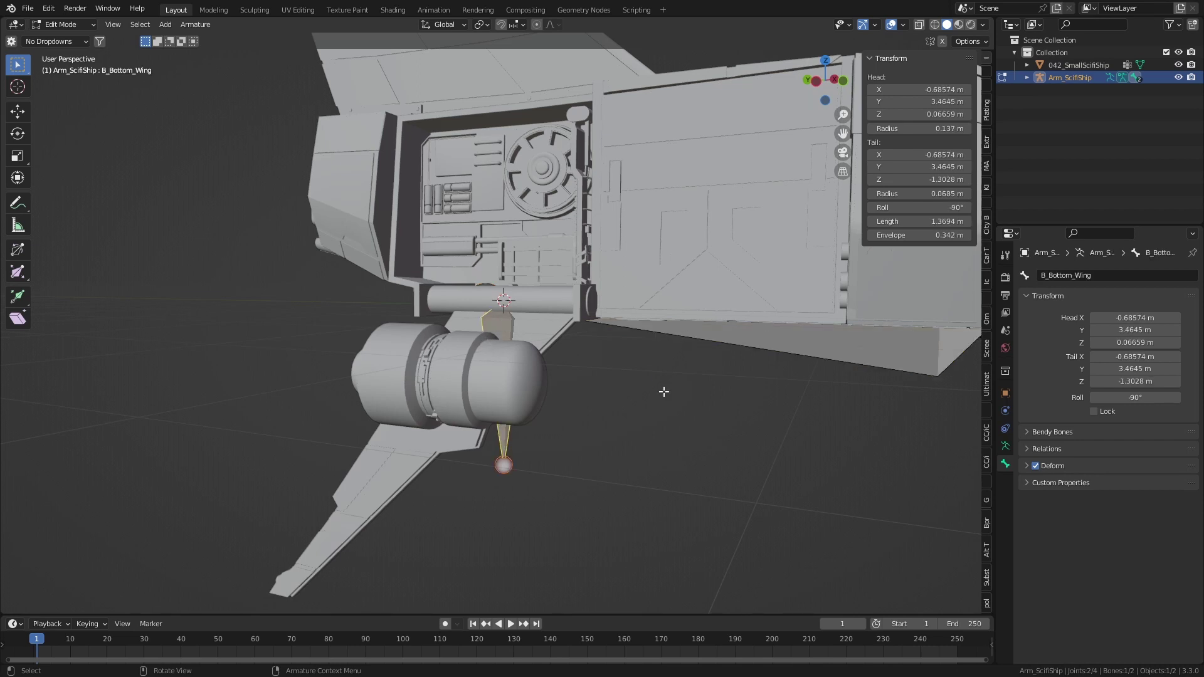
click(1026, 448)
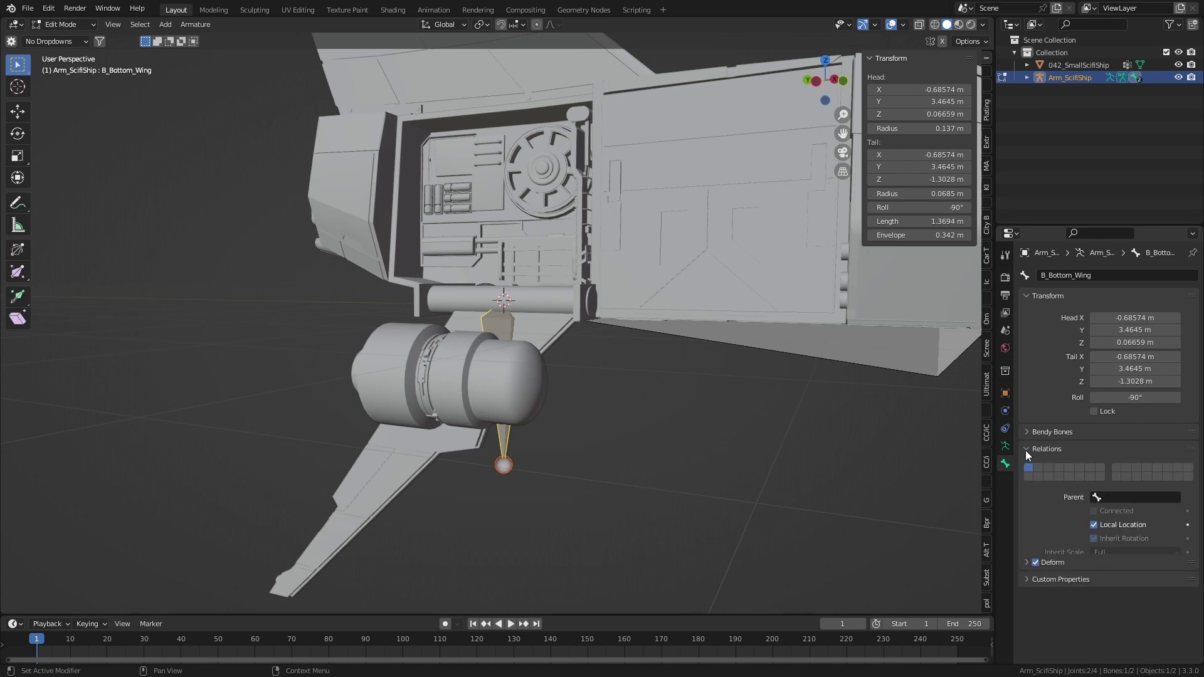
click(1143, 497)
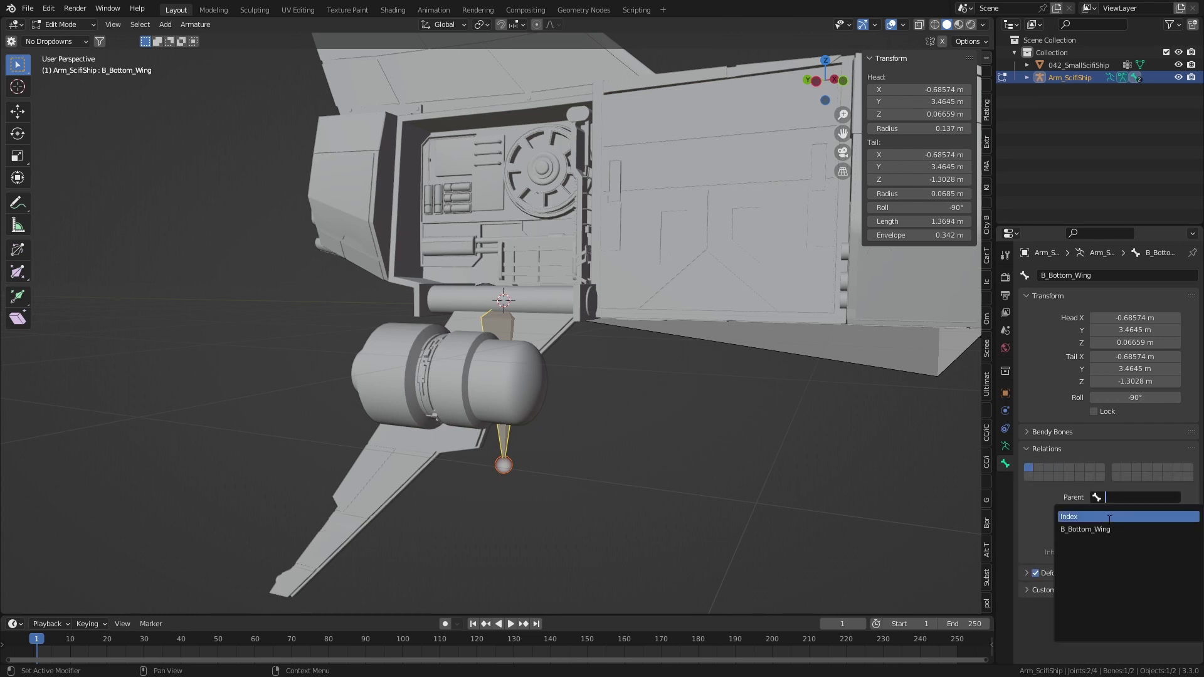
click(1109, 517)
middle_drag(646, 486, 596, 488)
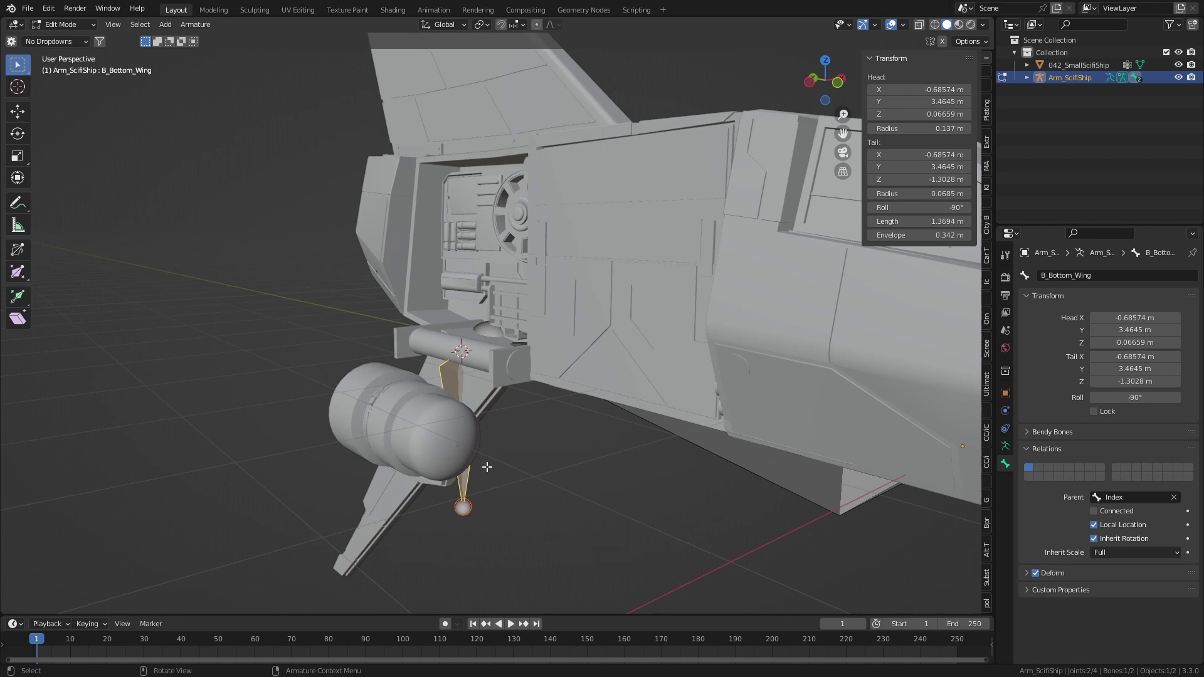
key(Tab)
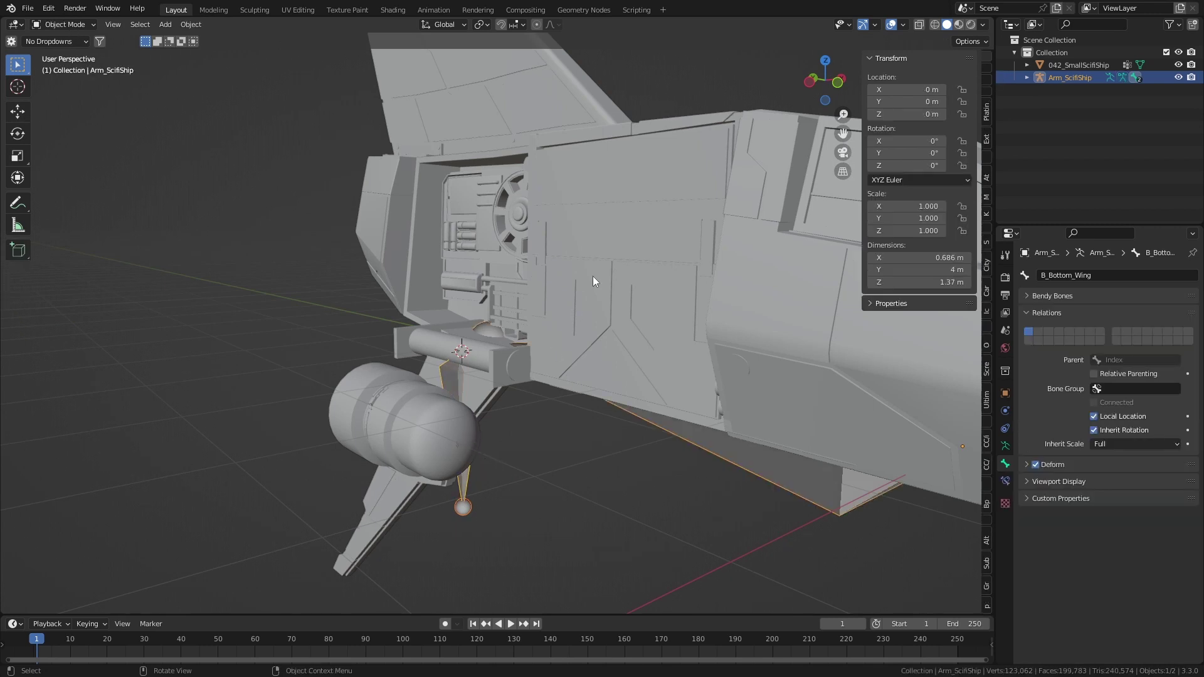
Step: Parent 042_SmallScifiShip to Arm_ScifiShip with Armature Deform With Empty Groups, then check its vertex groups
click(594, 277)
key(shift)
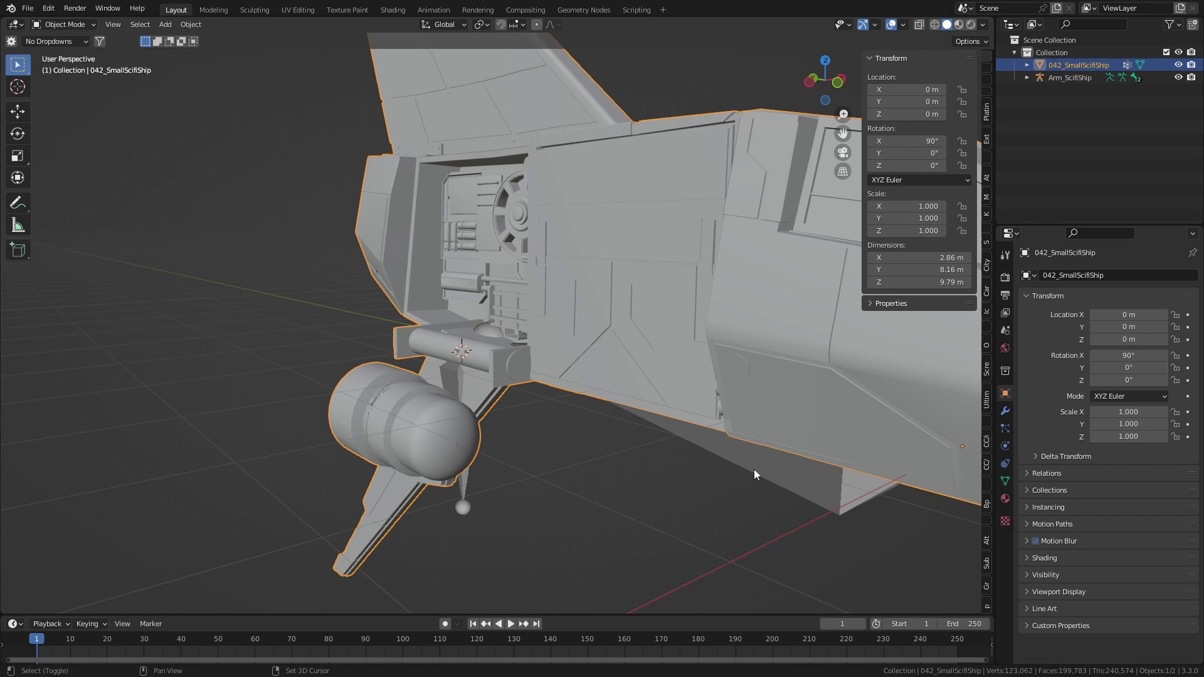
shift+click(754, 470)
mouse_move(753, 469)
middle_down()
mouse_move(603, 473)
mouse_move(617, 462)
middle_up()
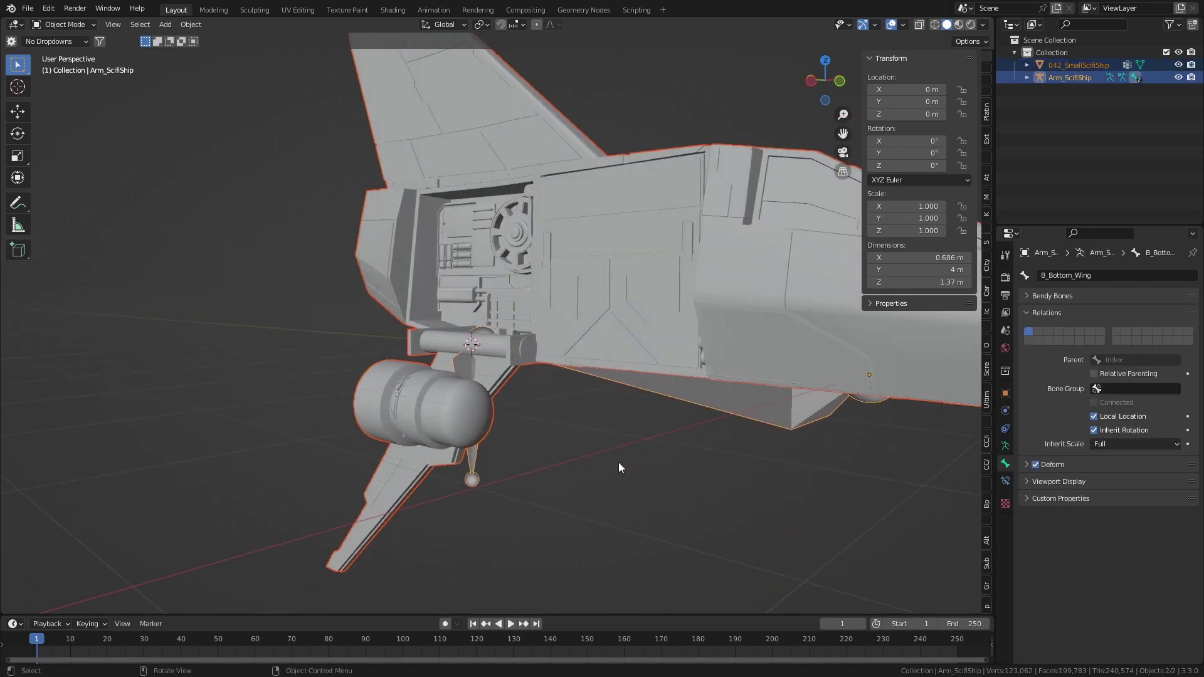
key(ctrl+p)
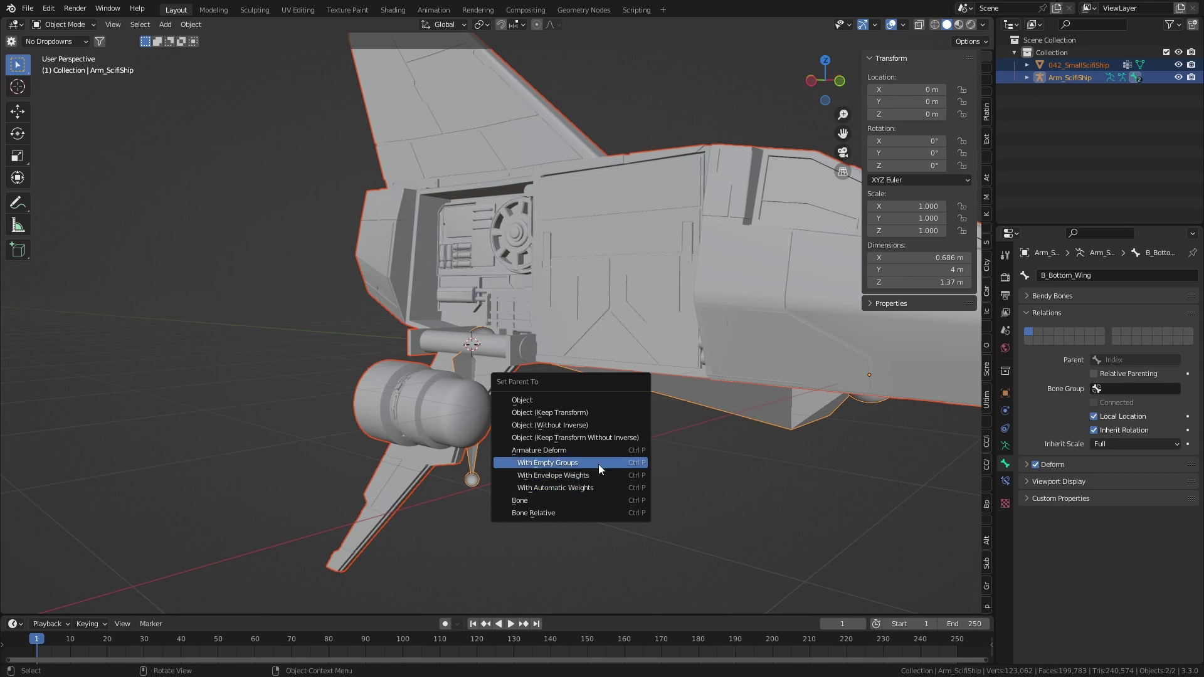
click(598, 464)
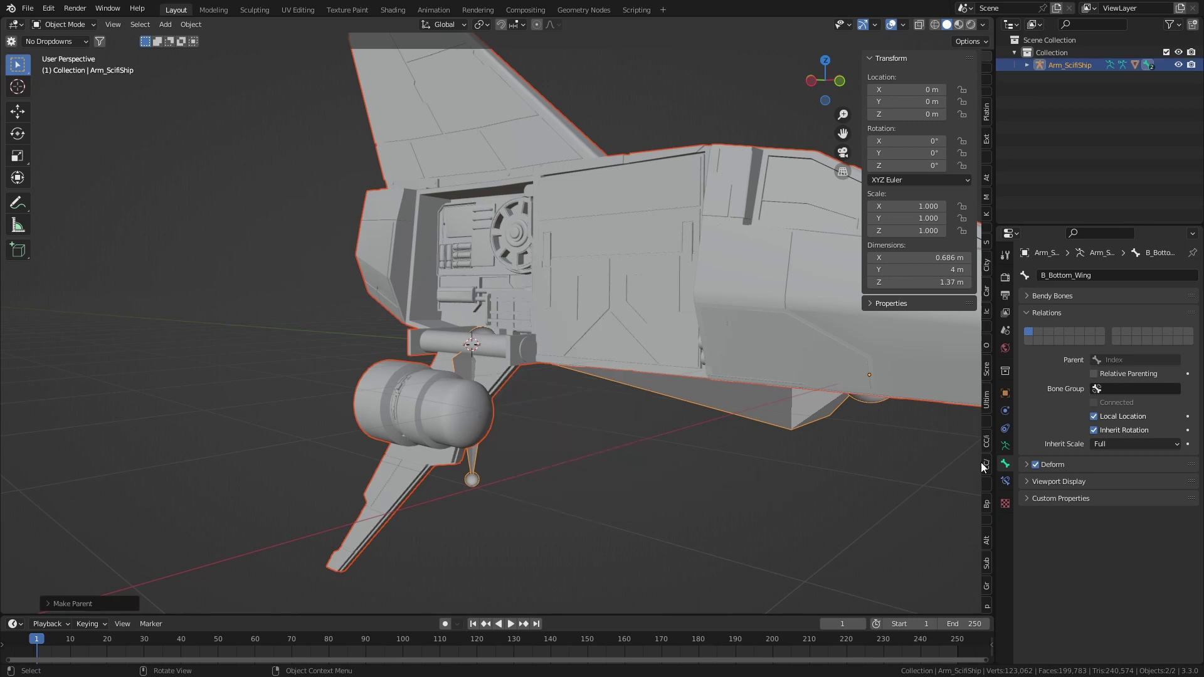
click(976, 441)
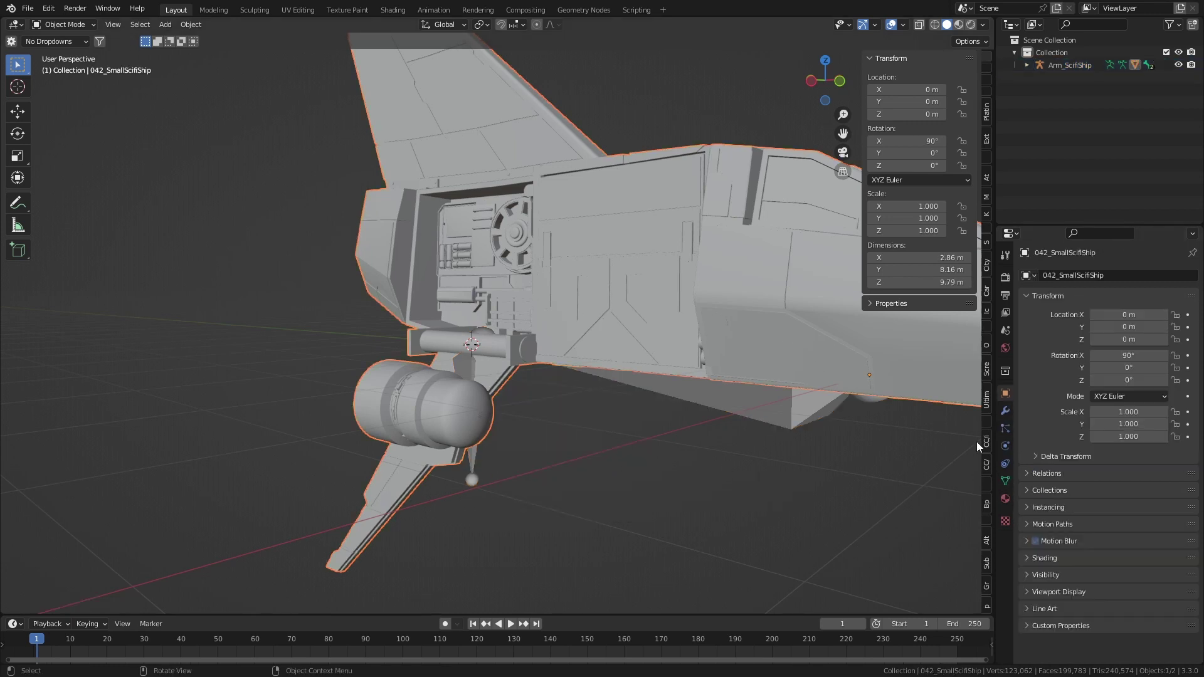
click(1005, 480)
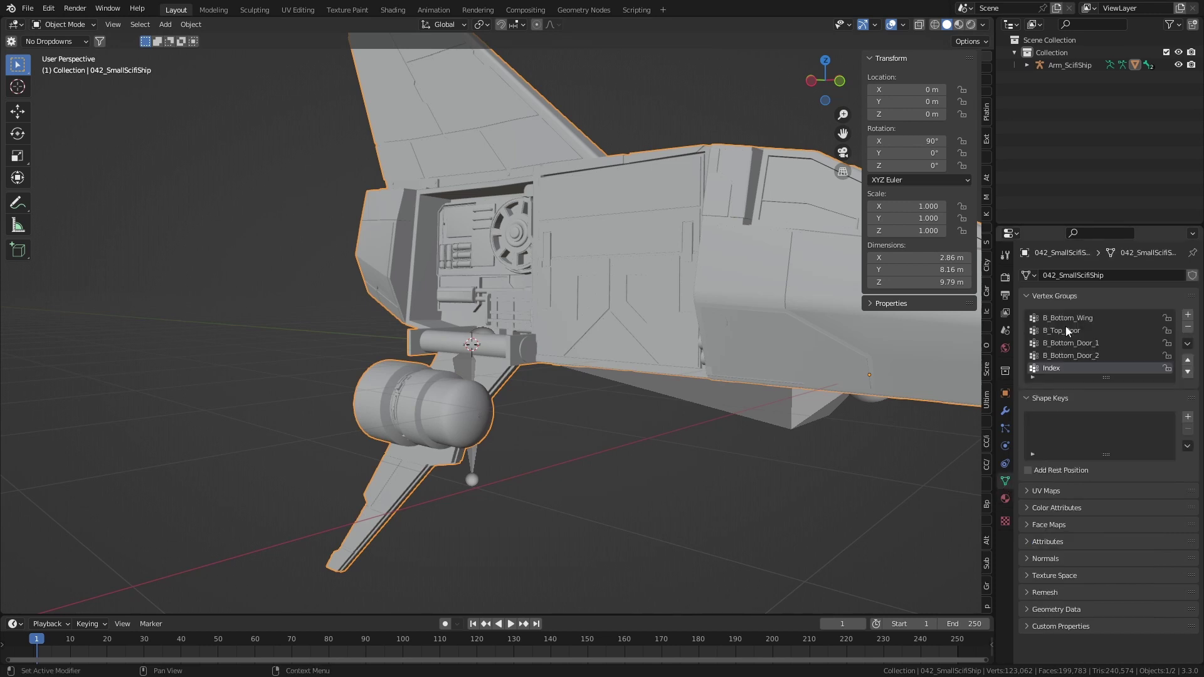
click(471, 477)
click(61, 26)
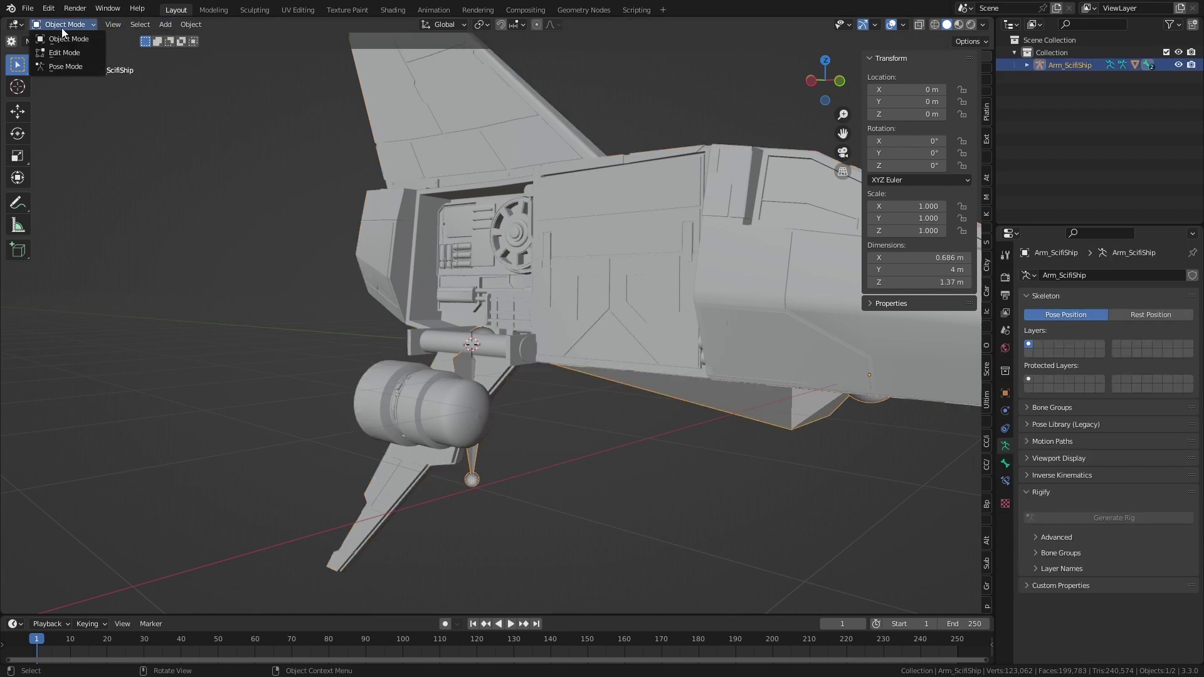
click(86, 66)
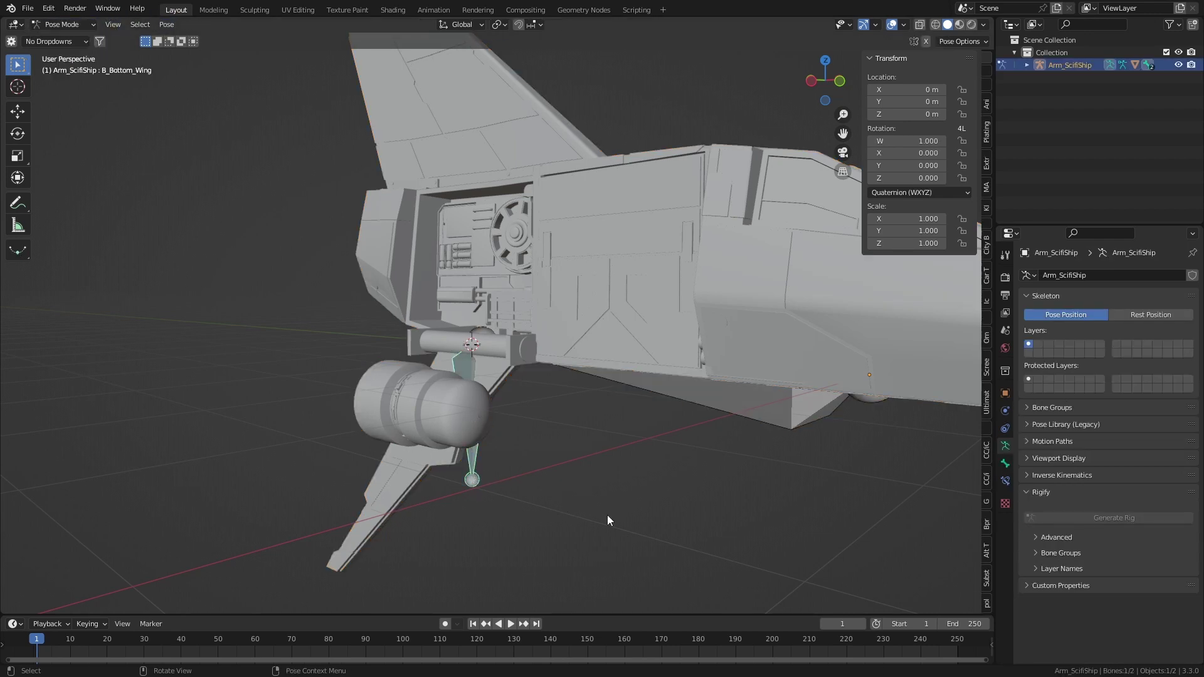
key(r)
key(y)
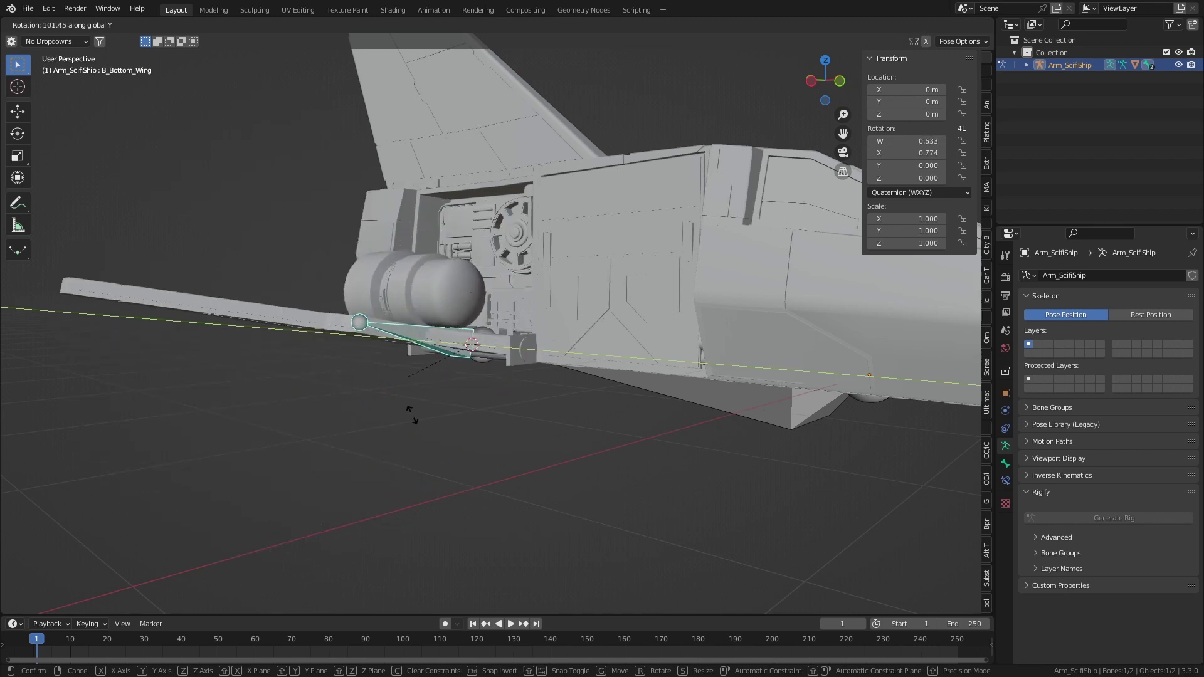
right_click(428, 368)
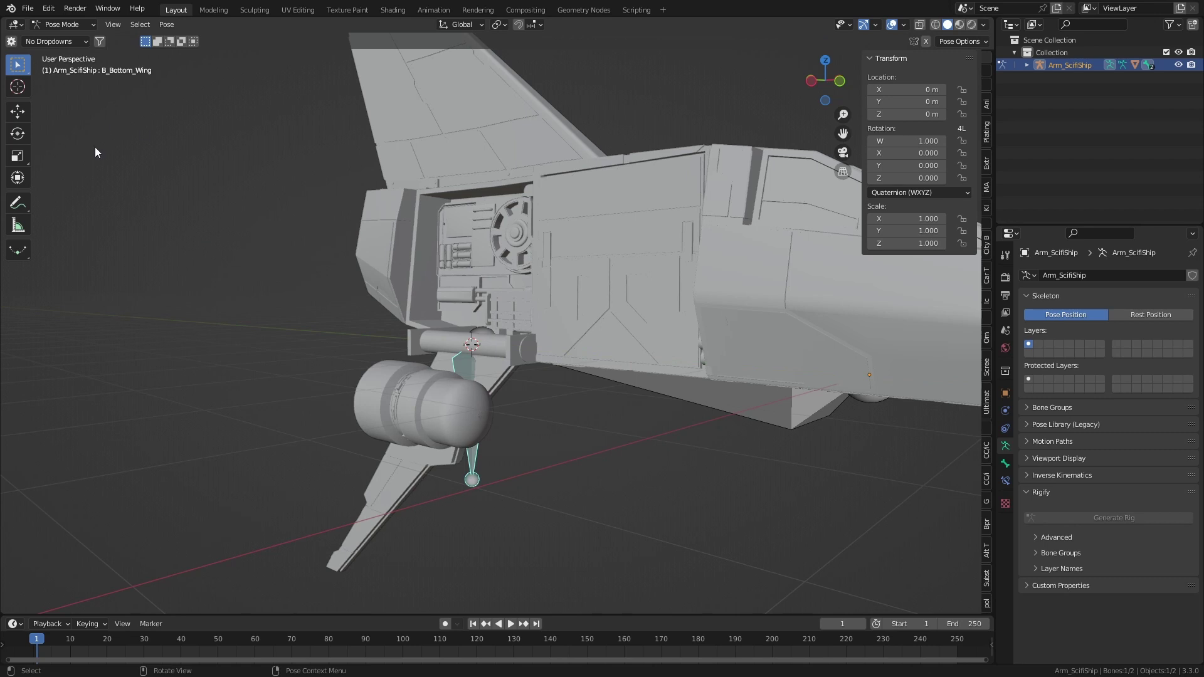
click(62, 24)
click(544, 223)
middle_drag(544, 223, 632, 253)
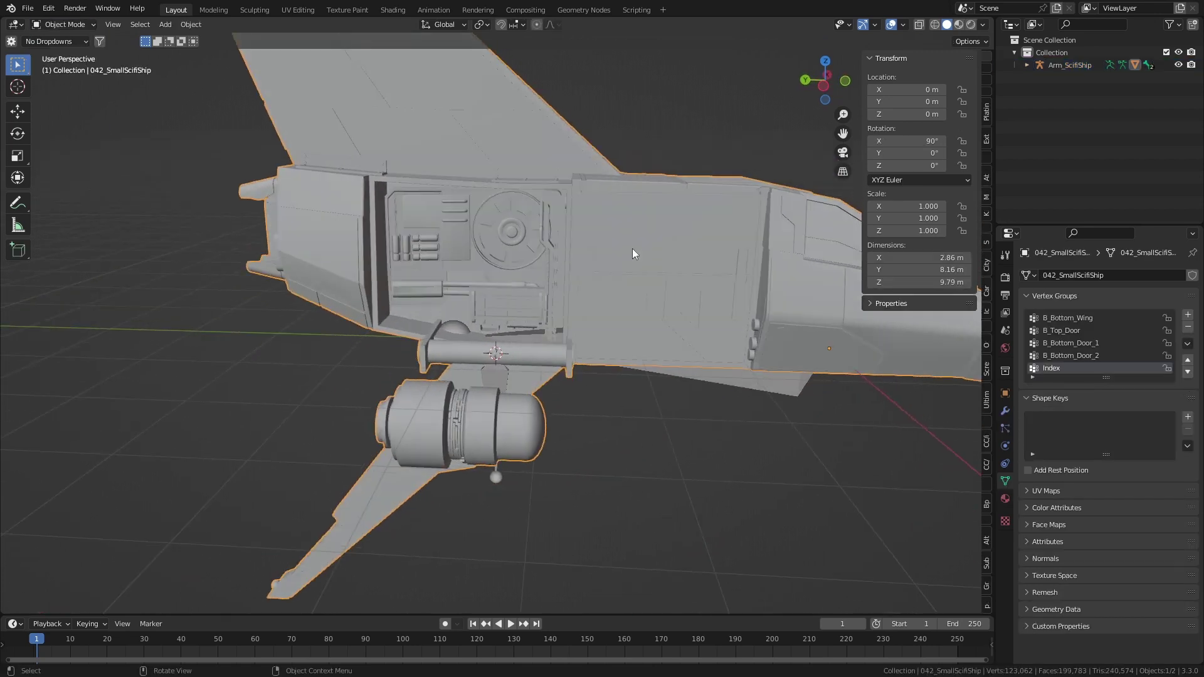
scroll(497, 264, up, 5)
middle_drag(505, 313, 442, 281)
key(Tab)
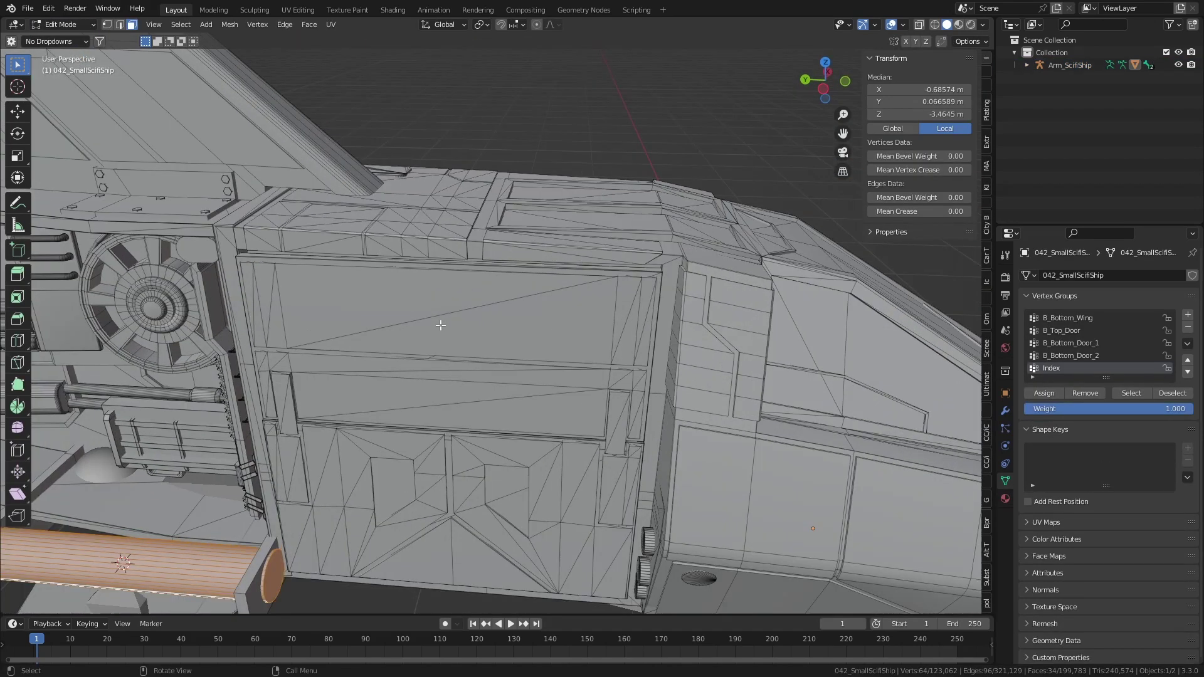
scroll(440, 325, up, 2)
scroll(442, 330, up, 2)
scroll(444, 334, up, 1)
scroll(447, 341, up, 1)
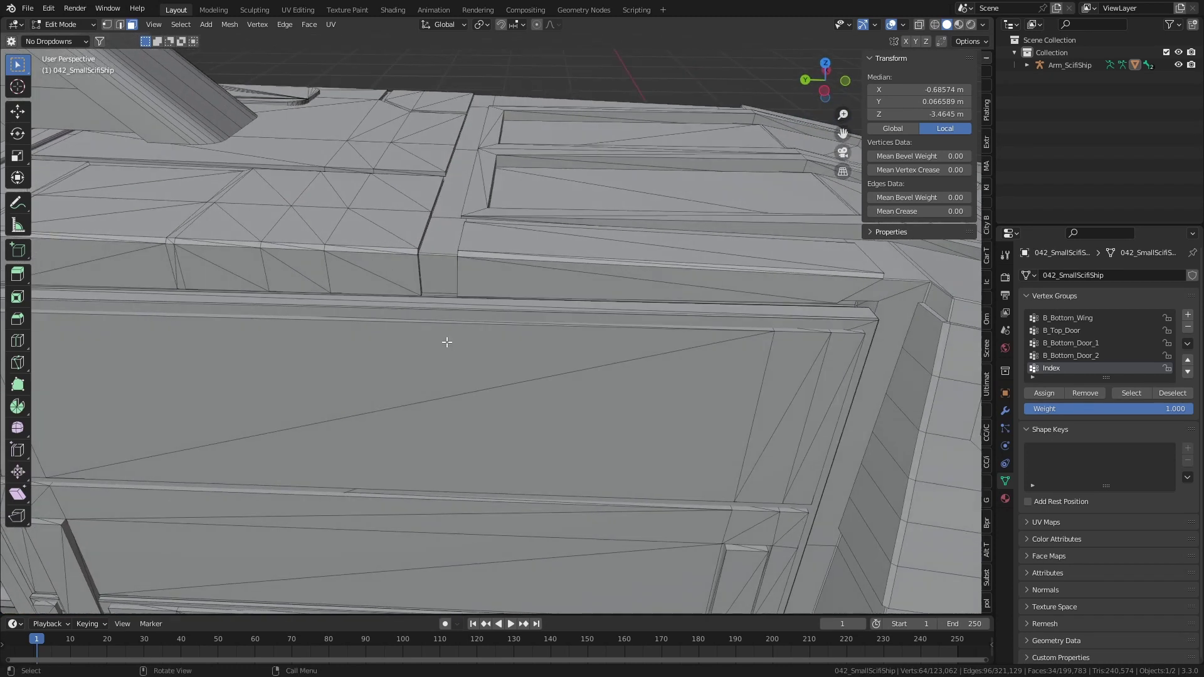
middle_drag(447, 341, 416, 311)
alt+click(415, 302)
scroll(450, 351, down, 3)
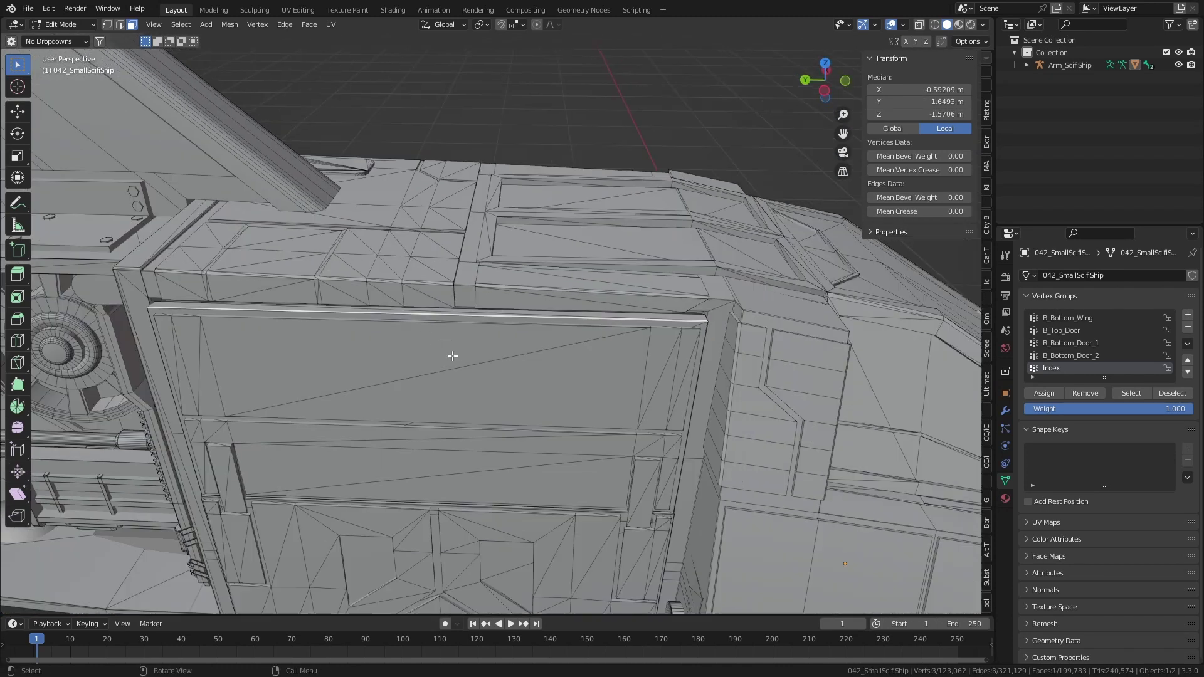
scroll(451, 351, up, 3)
scroll(506, 327, up, 2)
shift+middle_drag(537, 484, 602, 425)
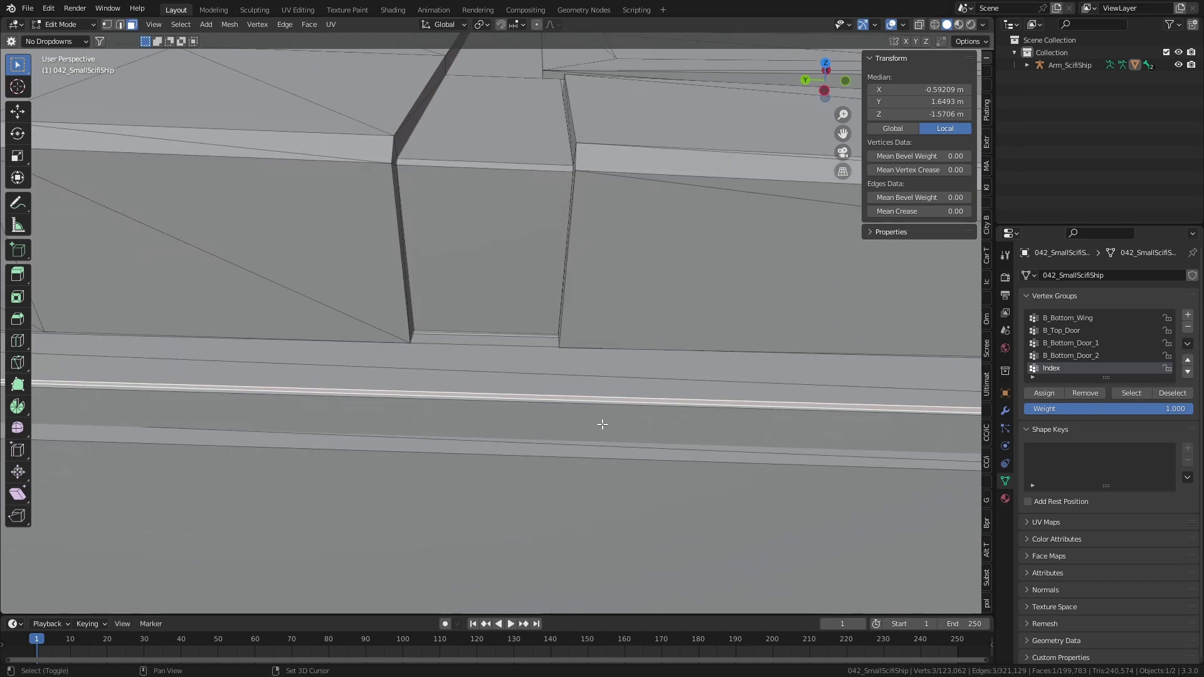
alt+shift+click(602, 403)
scroll(587, 418, down, 3)
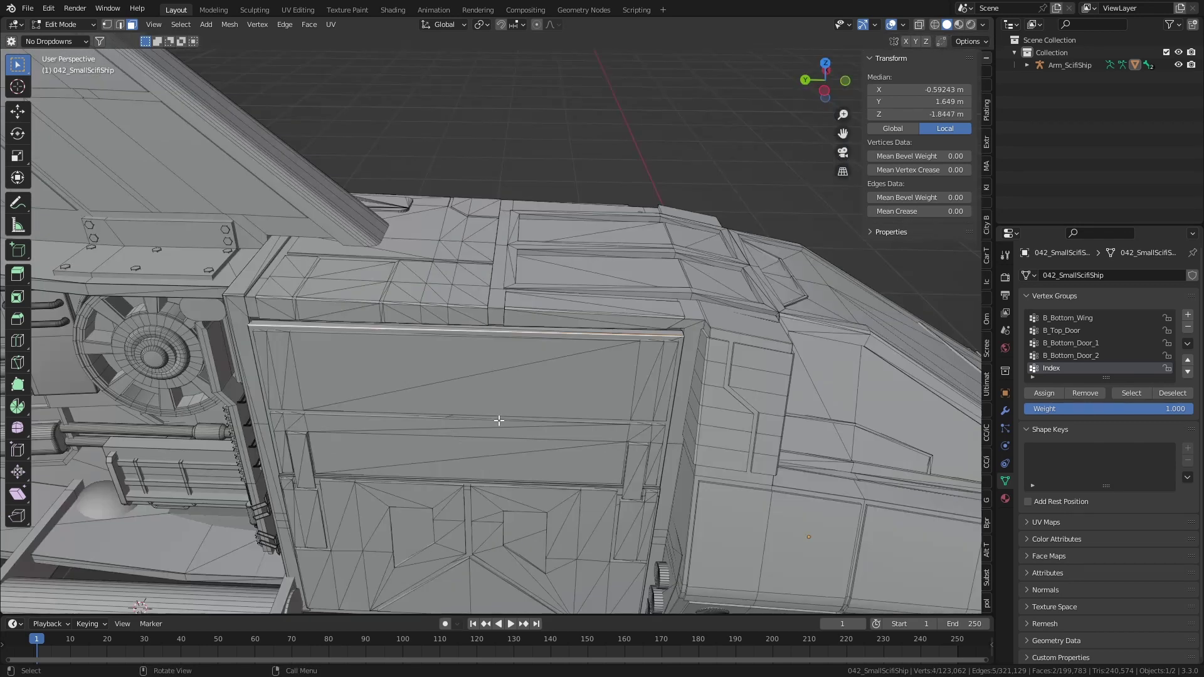
key(ctrl+Tab)
click(498, 485)
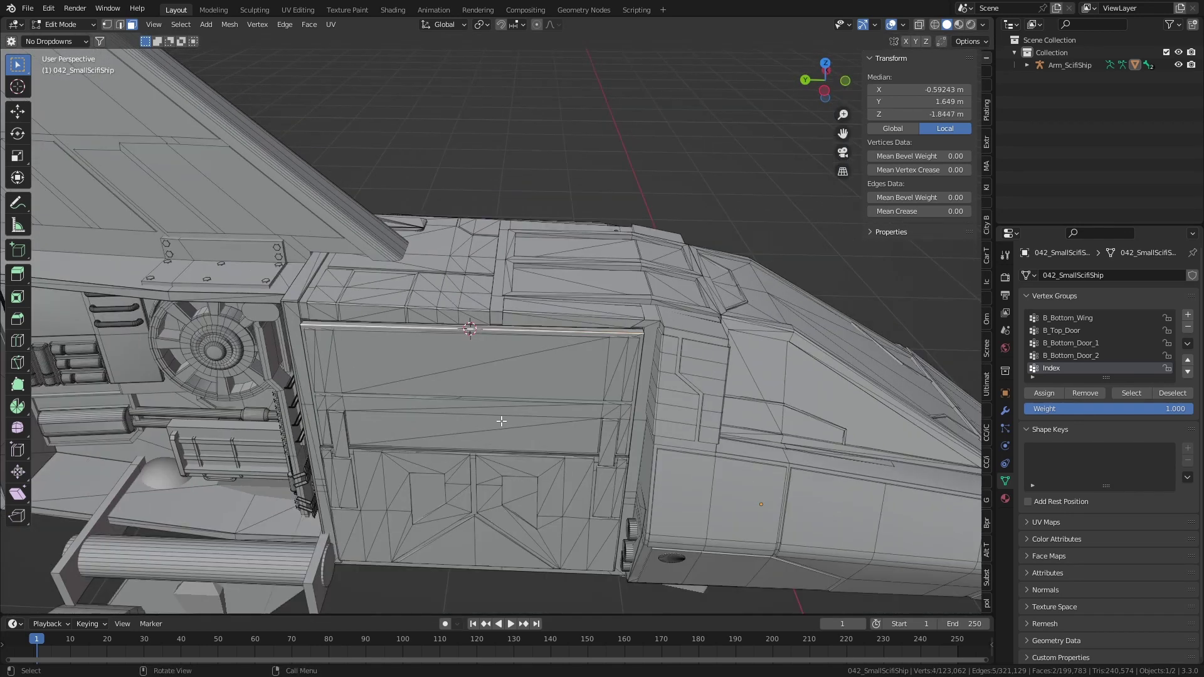
scroll(492, 371, down, 1)
mouse_move(491, 371)
middle_down()
mouse_move(341, 292)
mouse_move(445, 282)
middle_up()
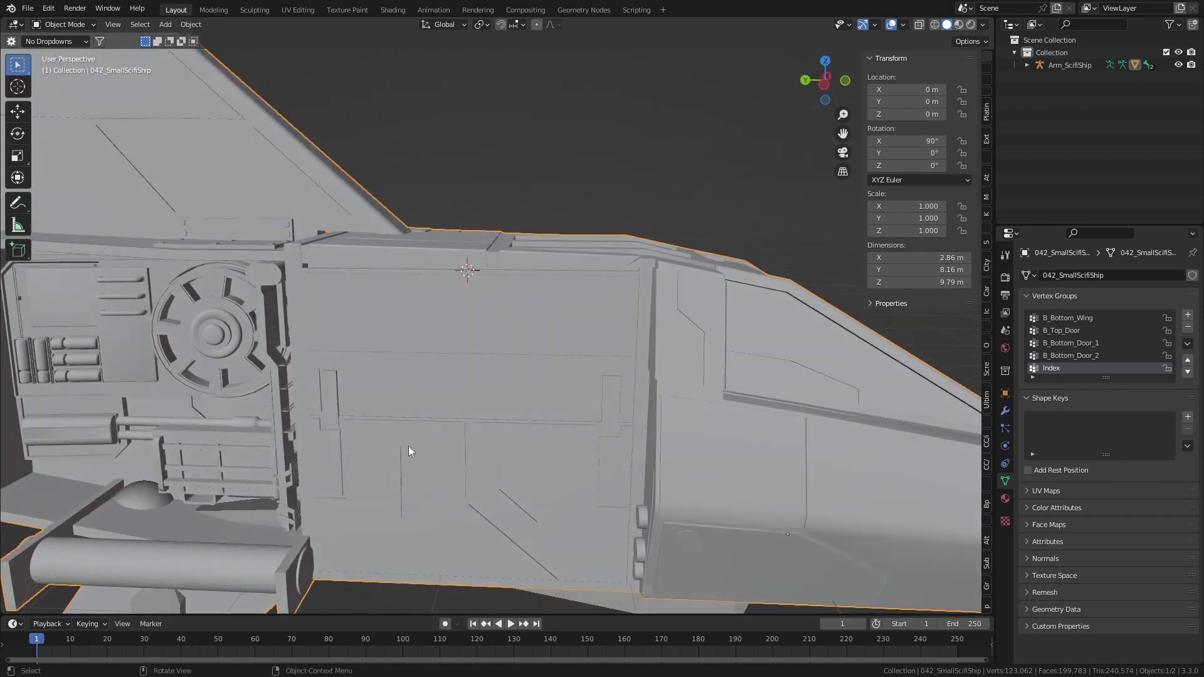
scroll(567, 563, up, 1)
shift+middle_drag(567, 568, 633, 513)
click(633, 512)
scroll(477, 275, up, 1)
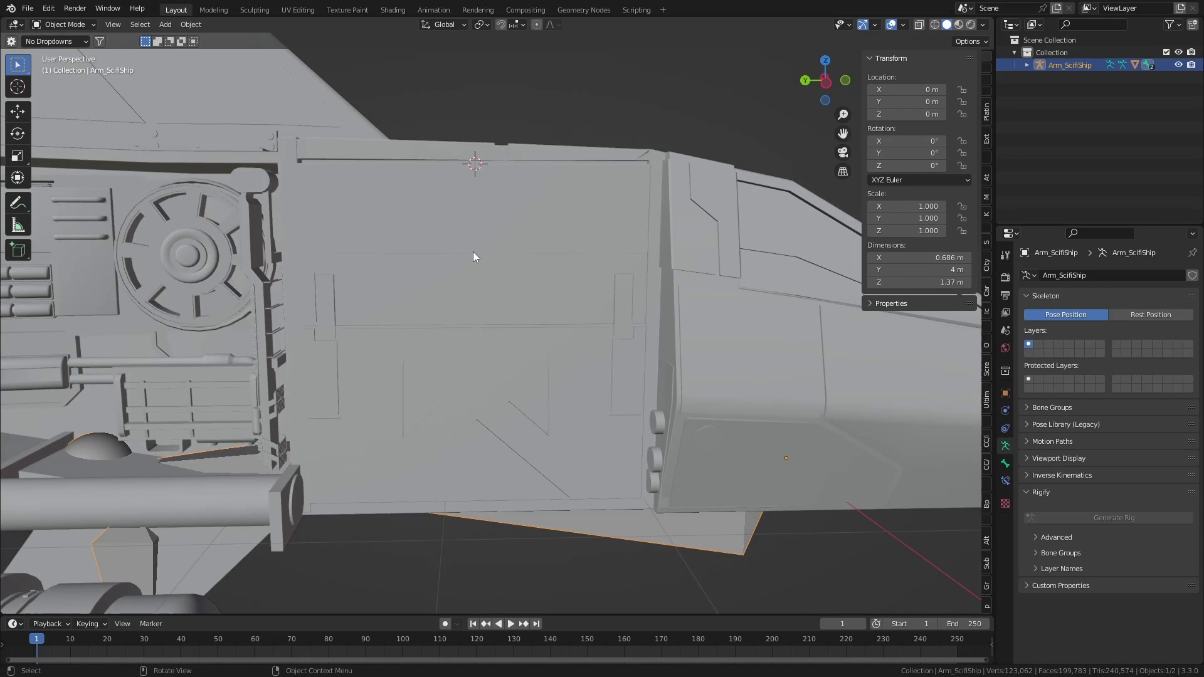
Step: Add a new bone at the 3D cursor with its tail pulled straight down
key(Tab)
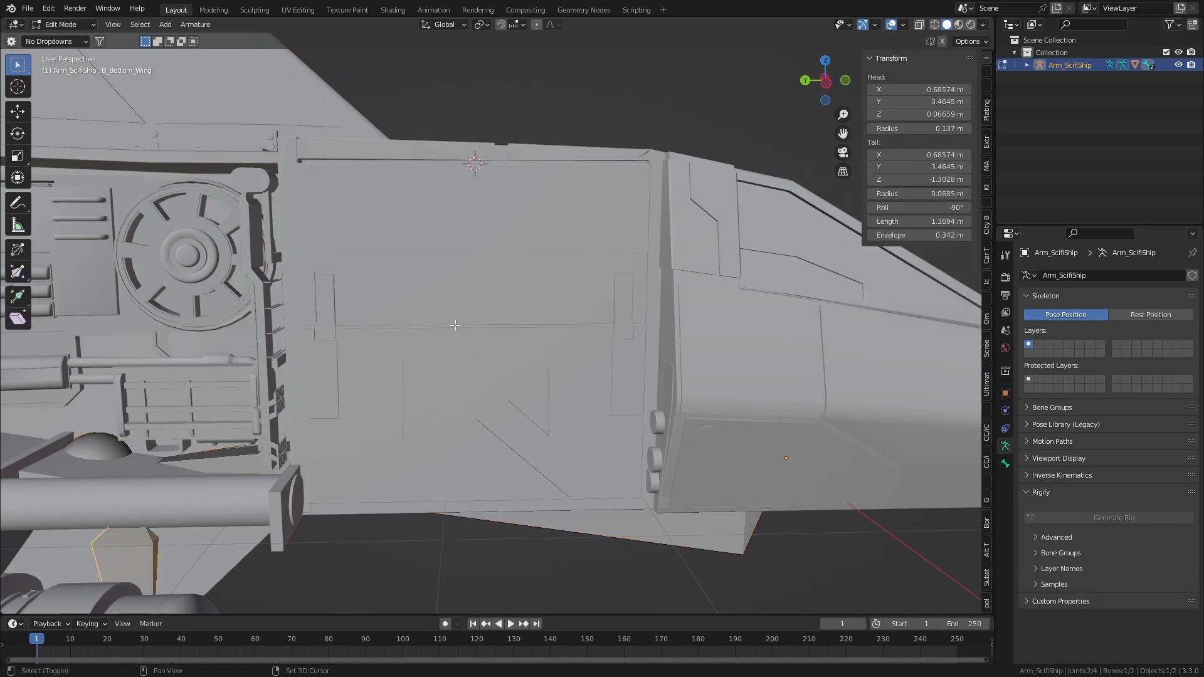
key(shift+a)
scroll(481, 131, down, 3)
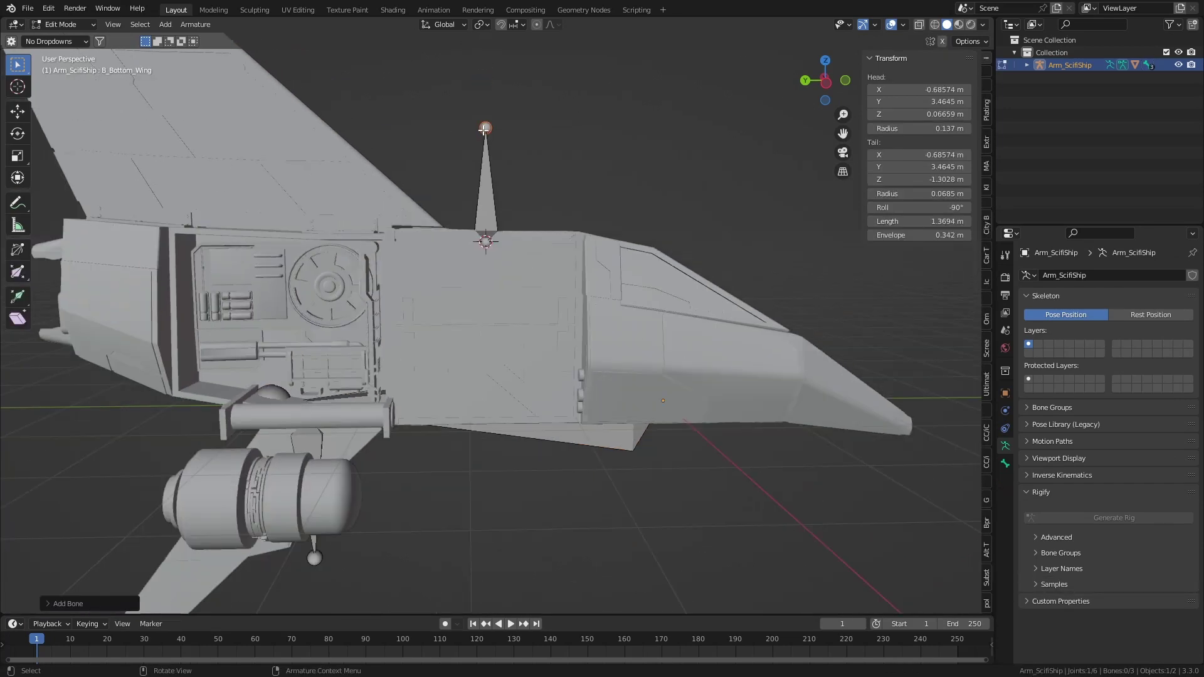
drag(485, 129, 484, 315)
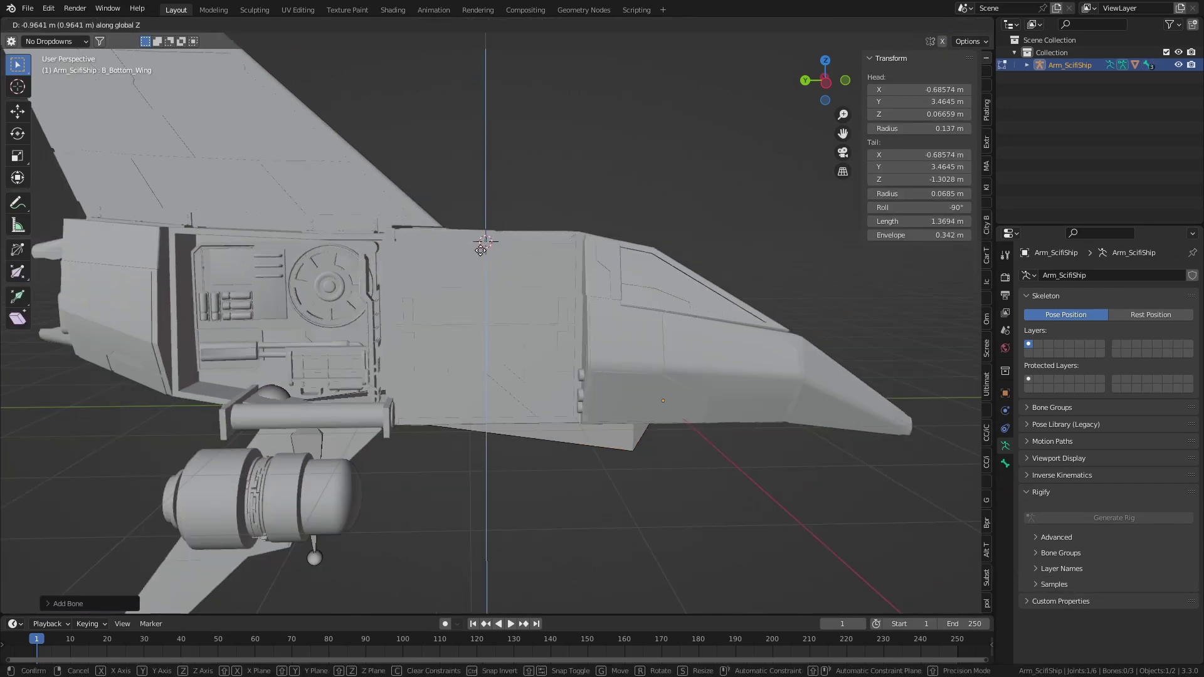
key(Tab)
Step: Check the B_Top_Door vertex group name and give the upper door bone that name
click(611, 332)
click(1074, 331)
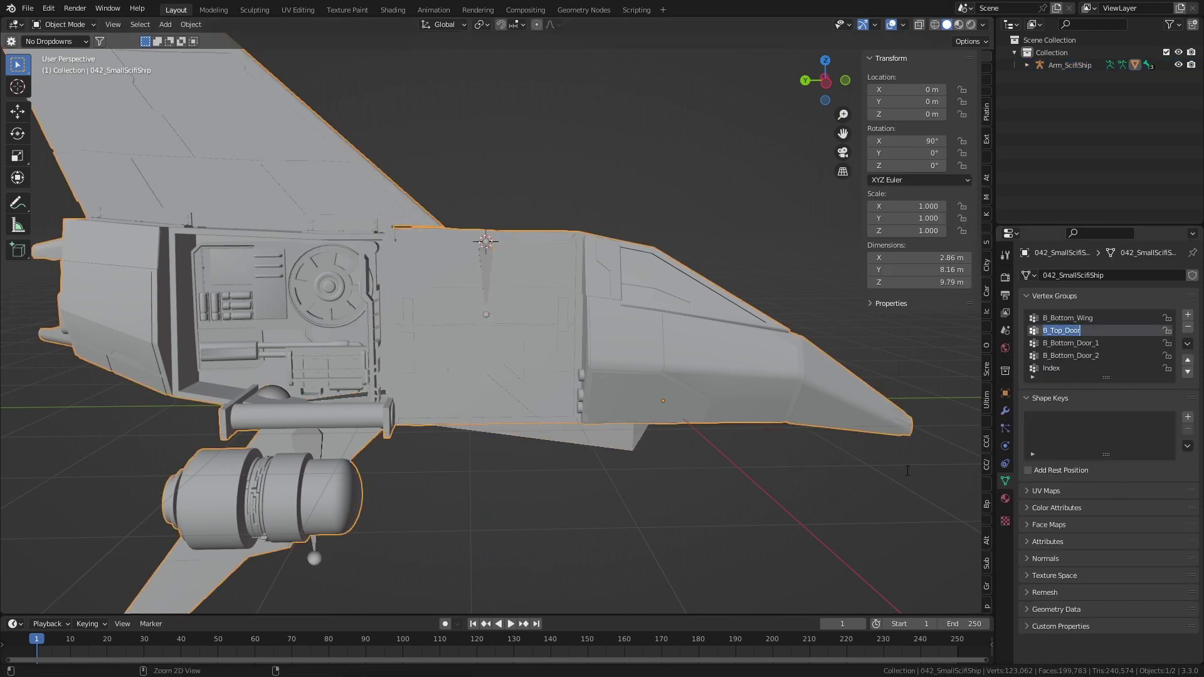
click(480, 273)
key(Tab)
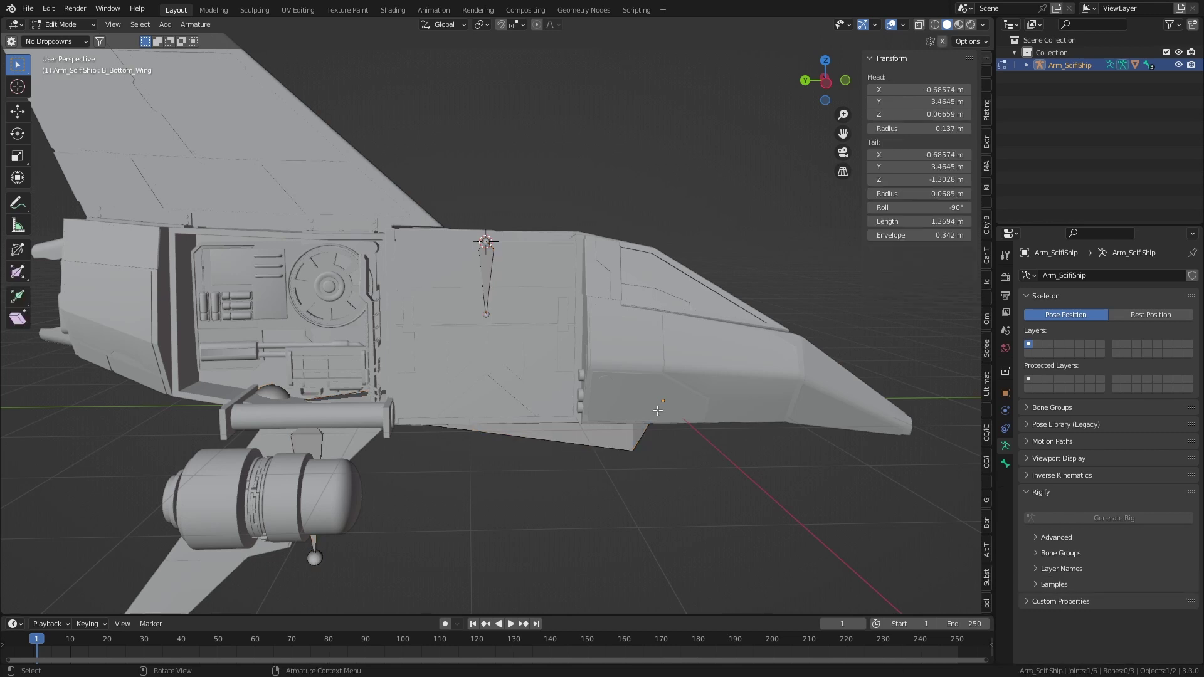
click(1005, 463)
click(486, 277)
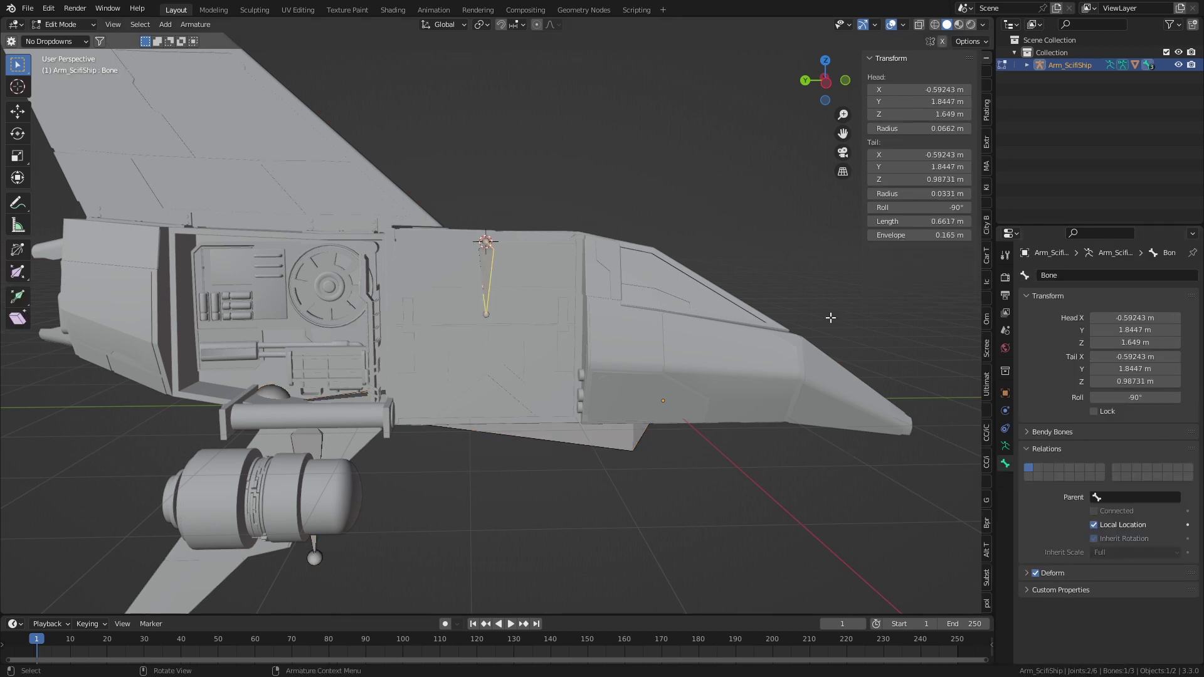
click(1085, 275)
text(B_Top_Door)
key(Return)
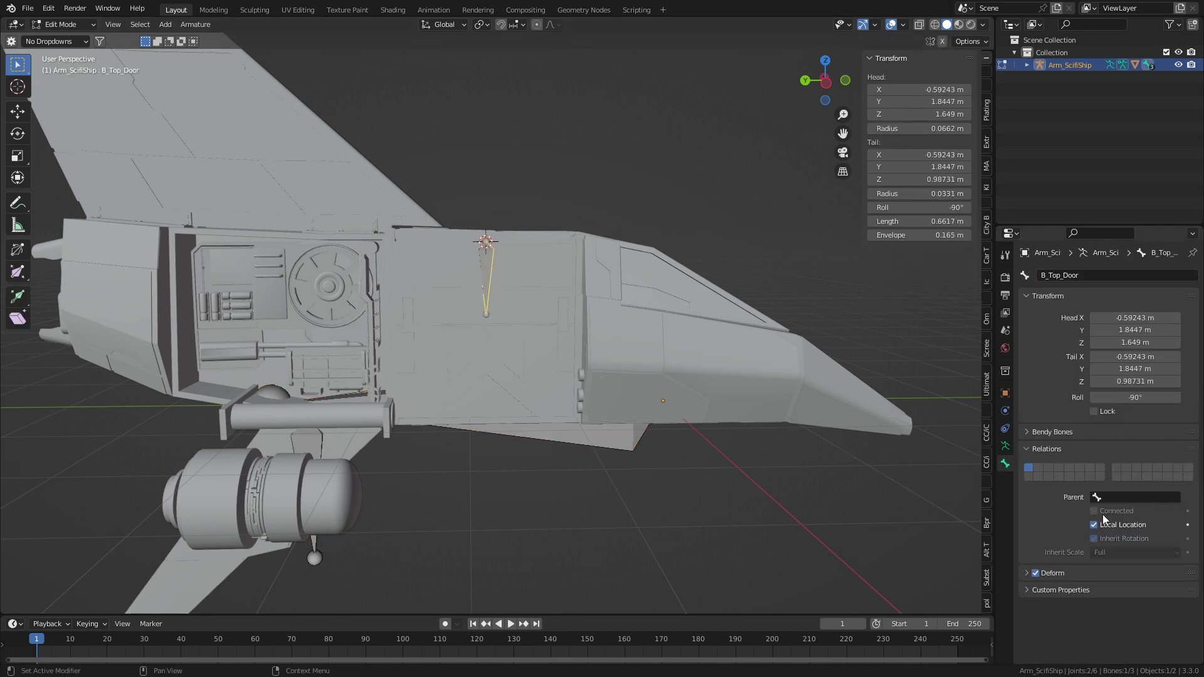
Step: Make Index the parent of B_Top_Door and reselect the ship mesh
click(1129, 497)
click(1115, 517)
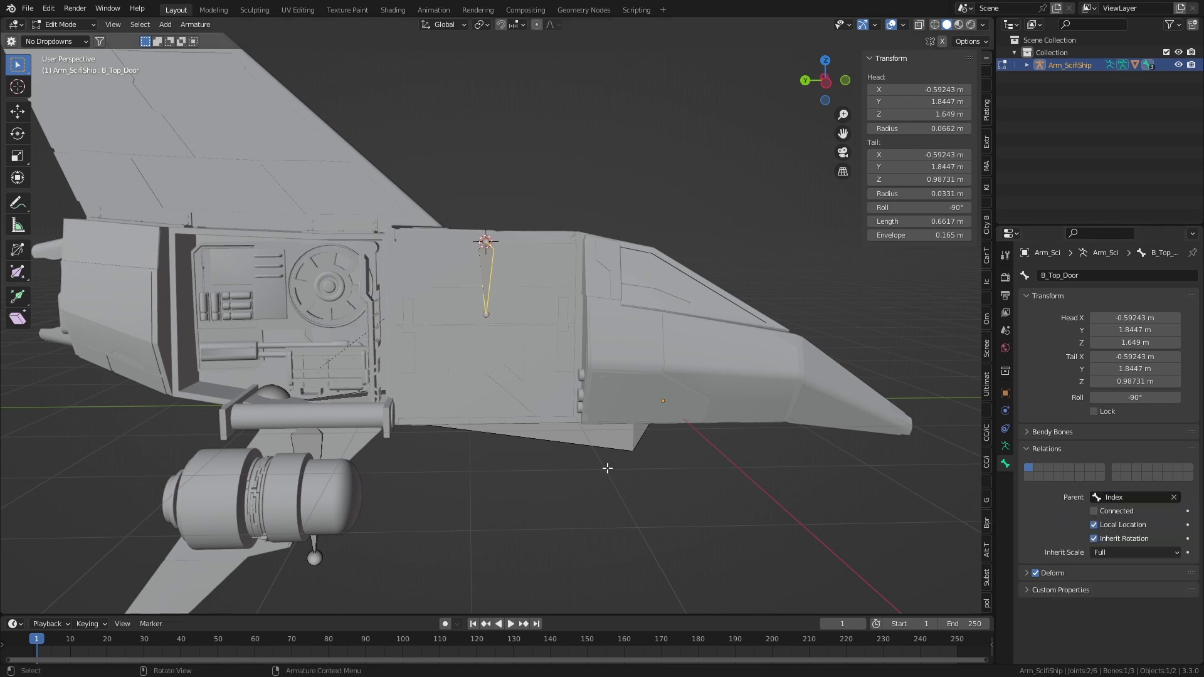
mouse_move(607, 461)
middle_down()
mouse_move(417, 421)
mouse_move(491, 375)
middle_up()
scroll(417, 421, up, 3)
key(Tab)
click(416, 403)
scroll(493, 429, up, 4)
Step: Snap the 3D cursor to the upper door panel's bottom edge loop, then resume armature bone editing
key(Tab)
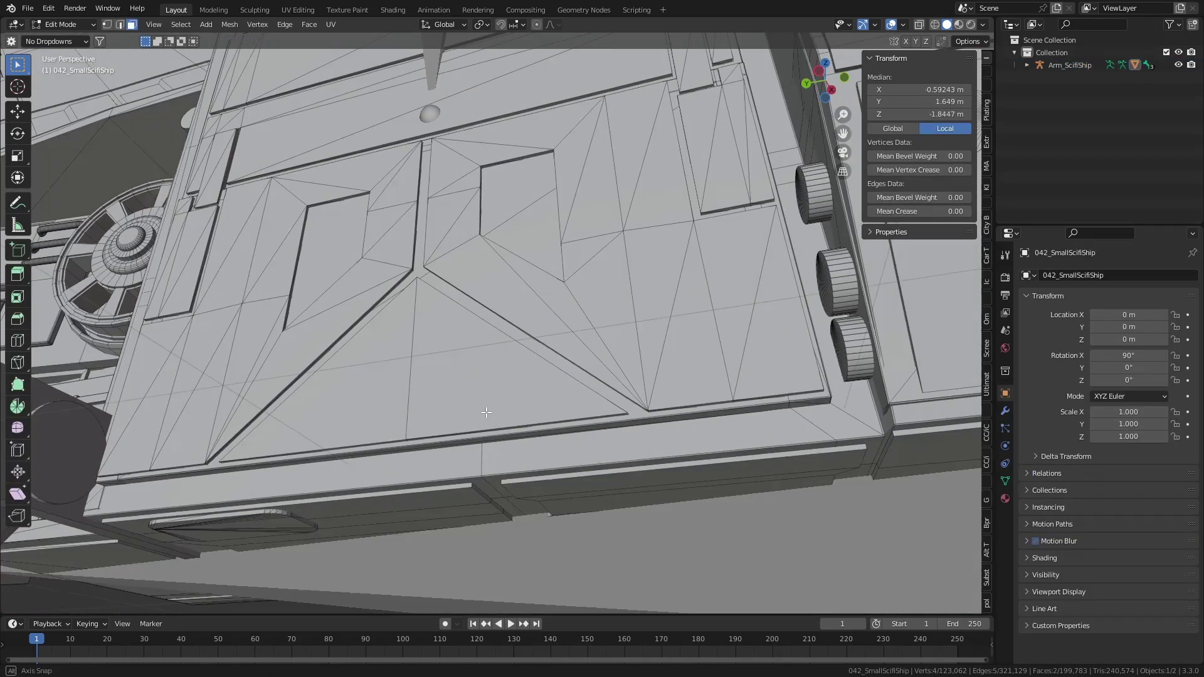
middle_drag(494, 434, 475, 382)
scroll(454, 338, up, 4)
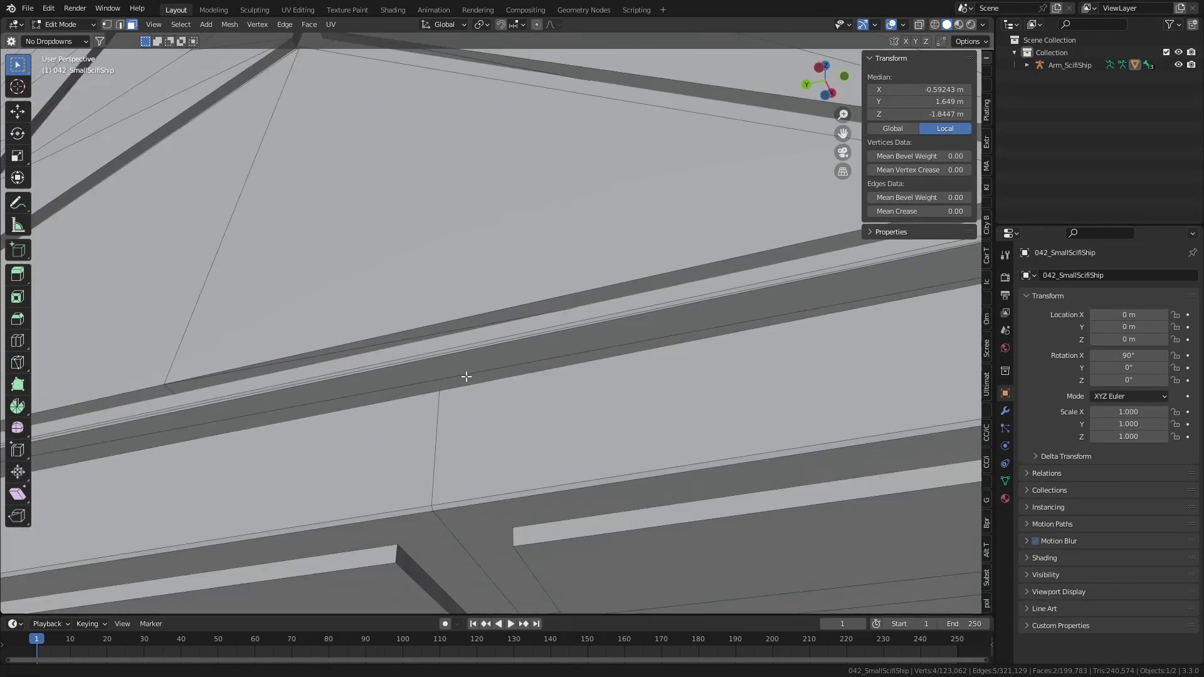
scroll(464, 373, up, 3)
scroll(470, 368, down, 2)
alt+click(452, 378)
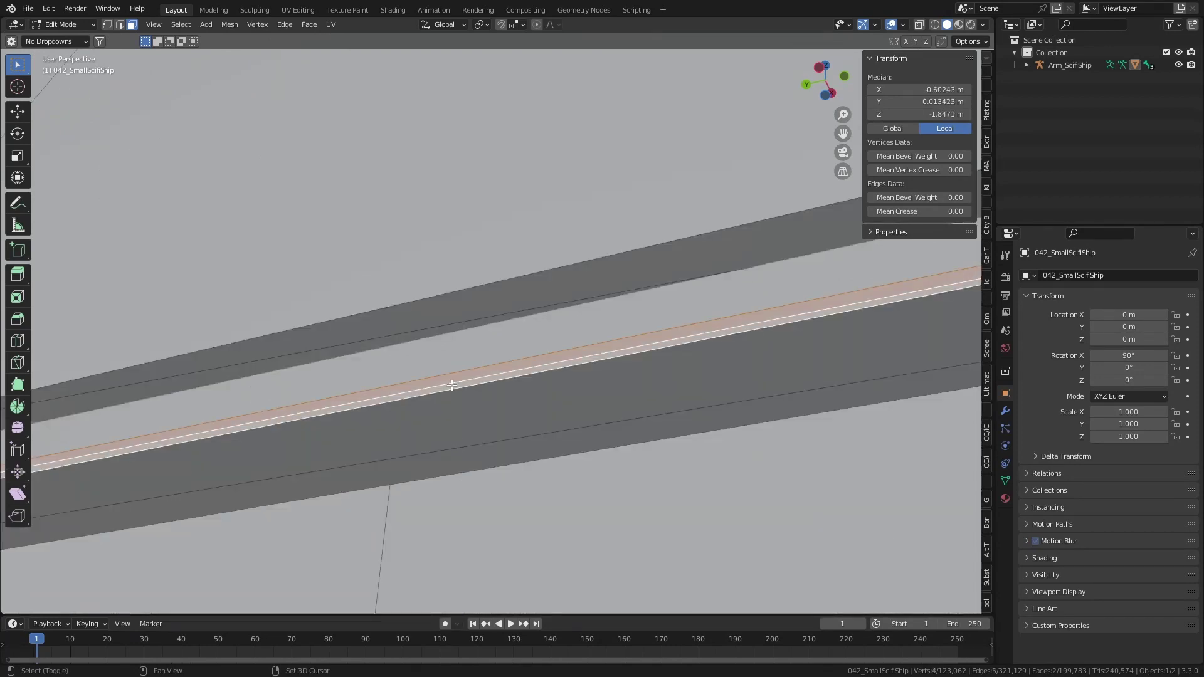
key(shift+s)
click(468, 464)
scroll(464, 460, down, 5)
middle_drag(463, 460, 479, 495)
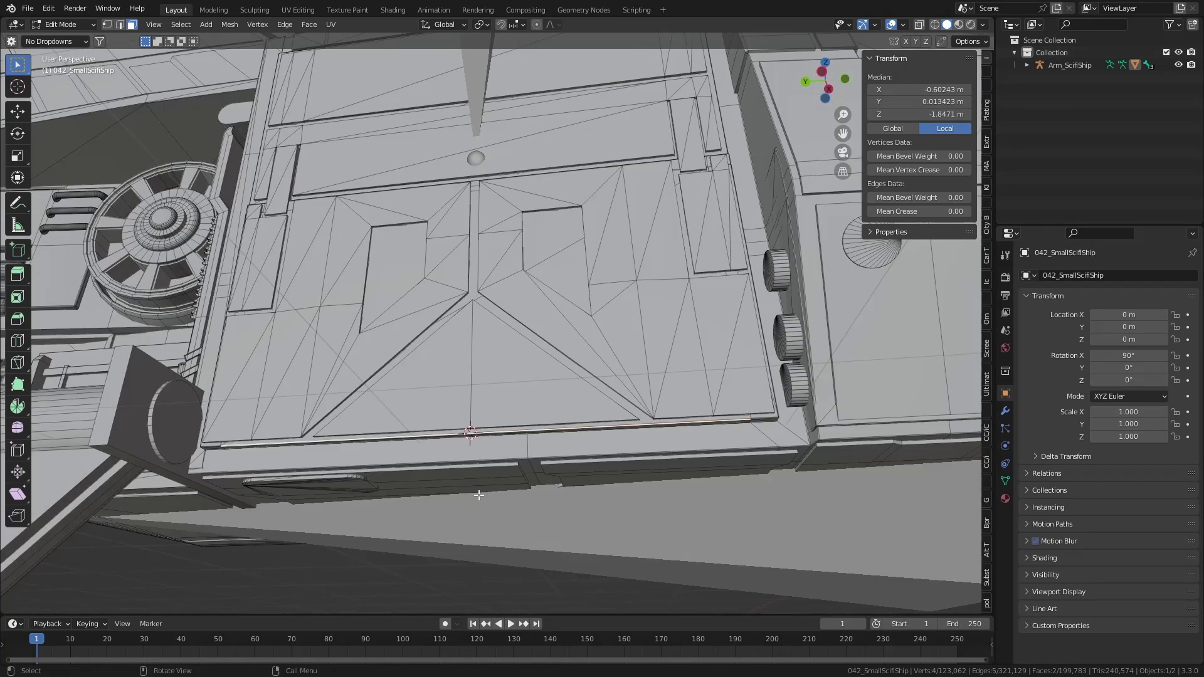
key(Tab)
key(Tab)
scroll(526, 534, up, 3)
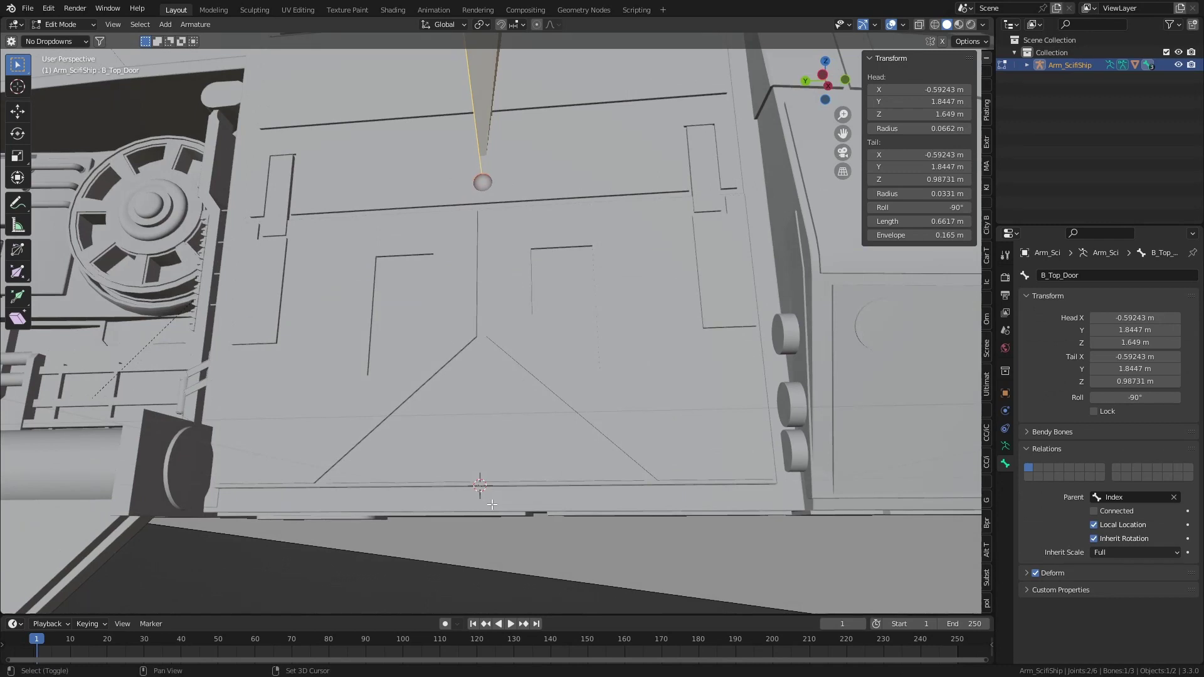
Step: Add a new bone at the cursor and move its upper joint lower
key(shift+a)
scroll(491, 504, down, 3)
middle_drag(491, 504, 494, 347)
key(g)
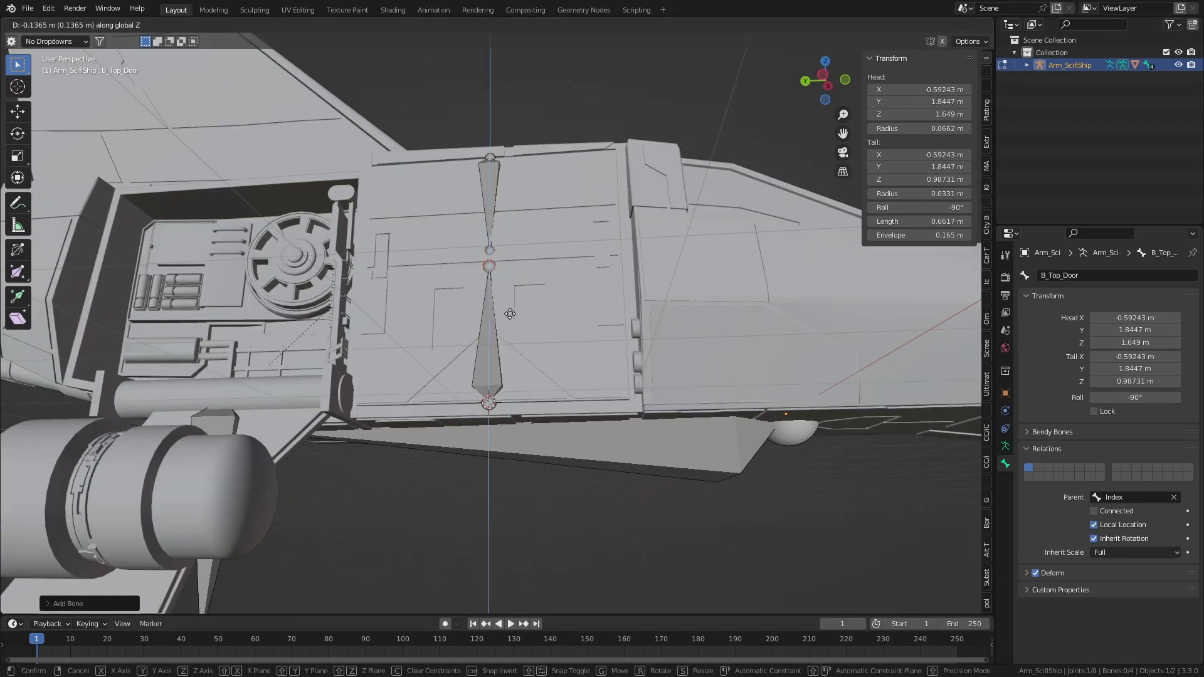
click(519, 372)
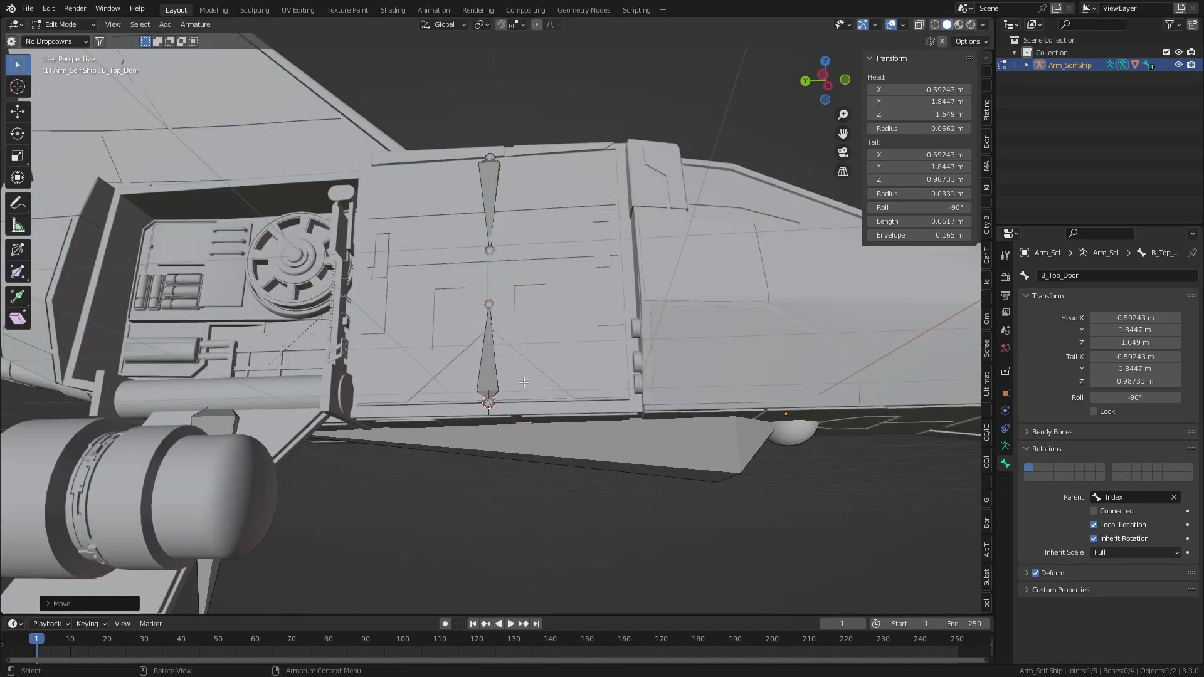
Step: Rename the lower bone B_Bottom_Door_1 and set its parent to Index
middle_drag(524, 383, 566, 370)
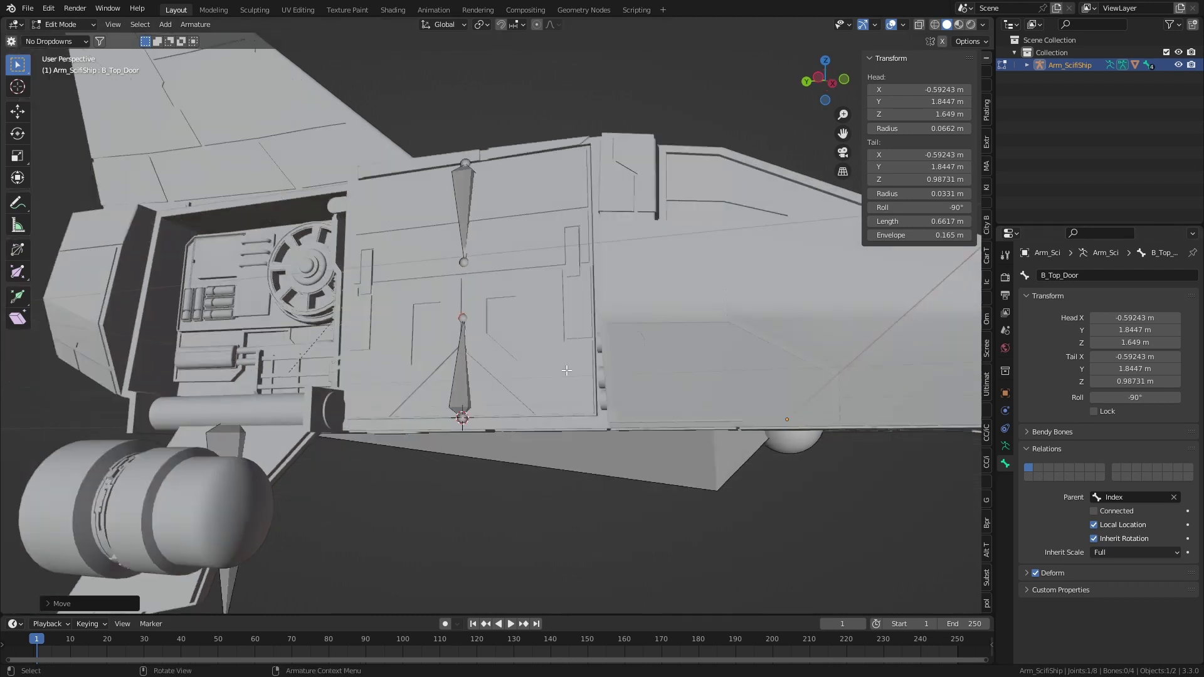
click(461, 378)
click(1088, 275)
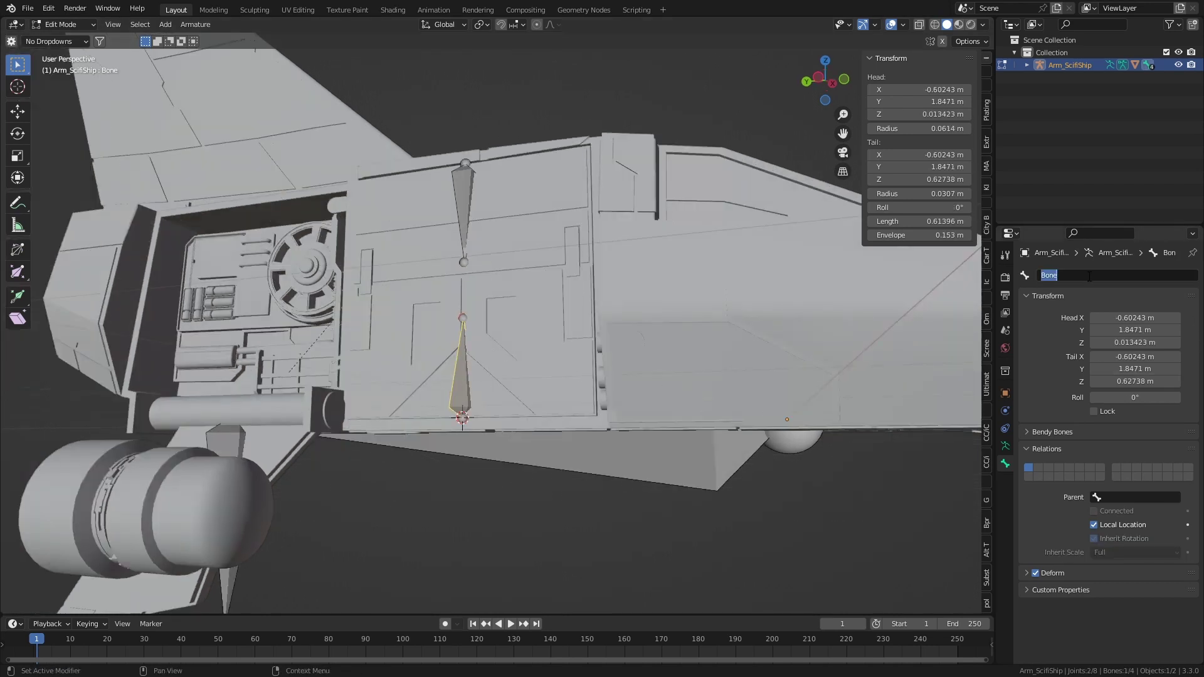
text(B_Top_Door)
key(BackSpace)
key(BackSpace)
key(BackSpace)
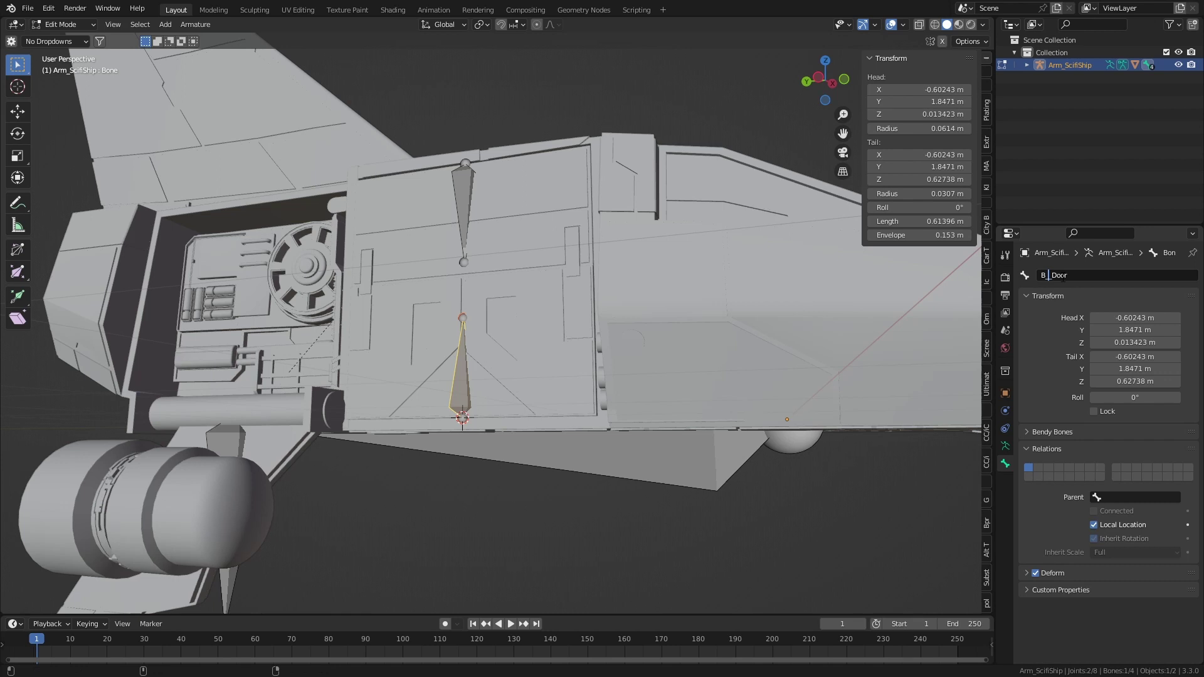
text(Bottom)
text(_Door_1)
key(Return)
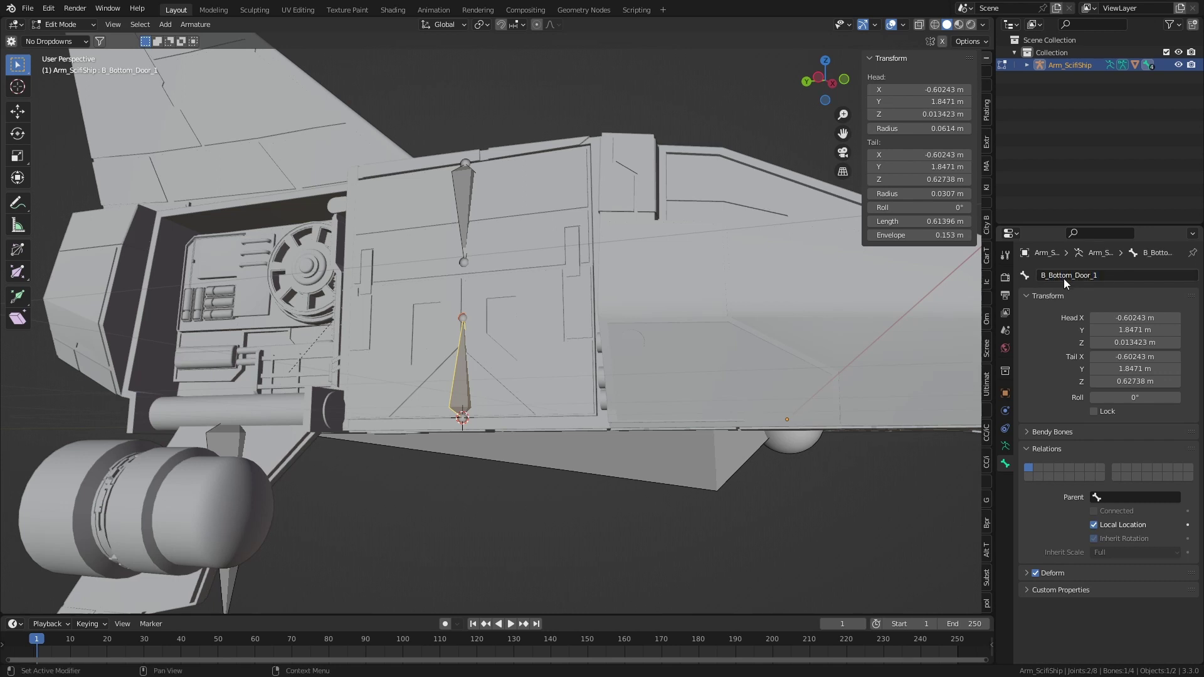
click(1133, 498)
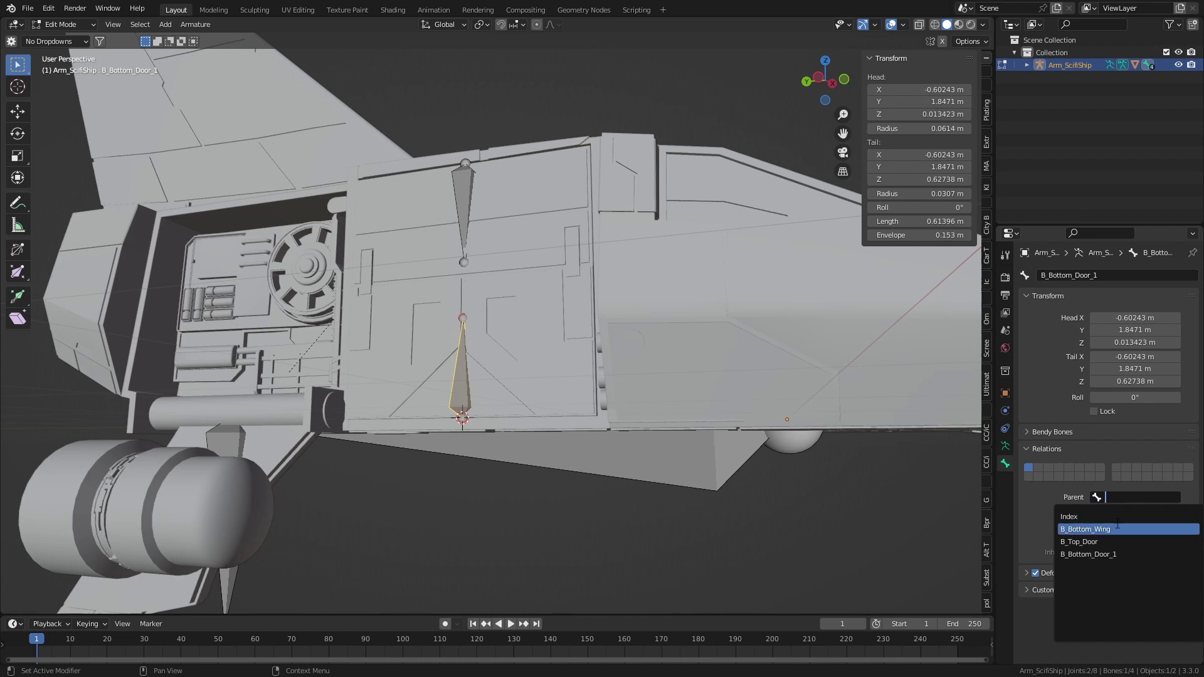
click(1069, 517)
mouse_move(565, 424)
middle_down()
mouse_move(495, 434)
mouse_move(580, 409)
middle_up()
scroll(495, 435, up, 5)
scroll(579, 408, up, 4)
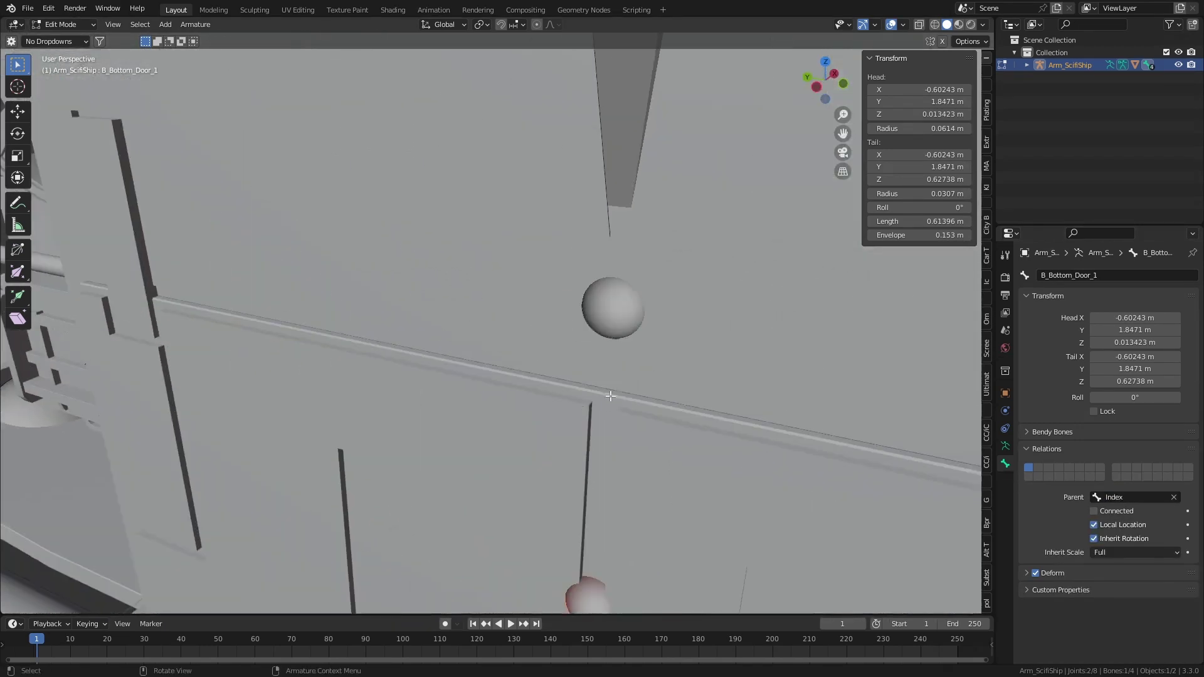
Step: Switch to wireframe, then in ship Edit Mode select the linked horizontal bar inside the hull
key(z)
key(4)
key(Tab)
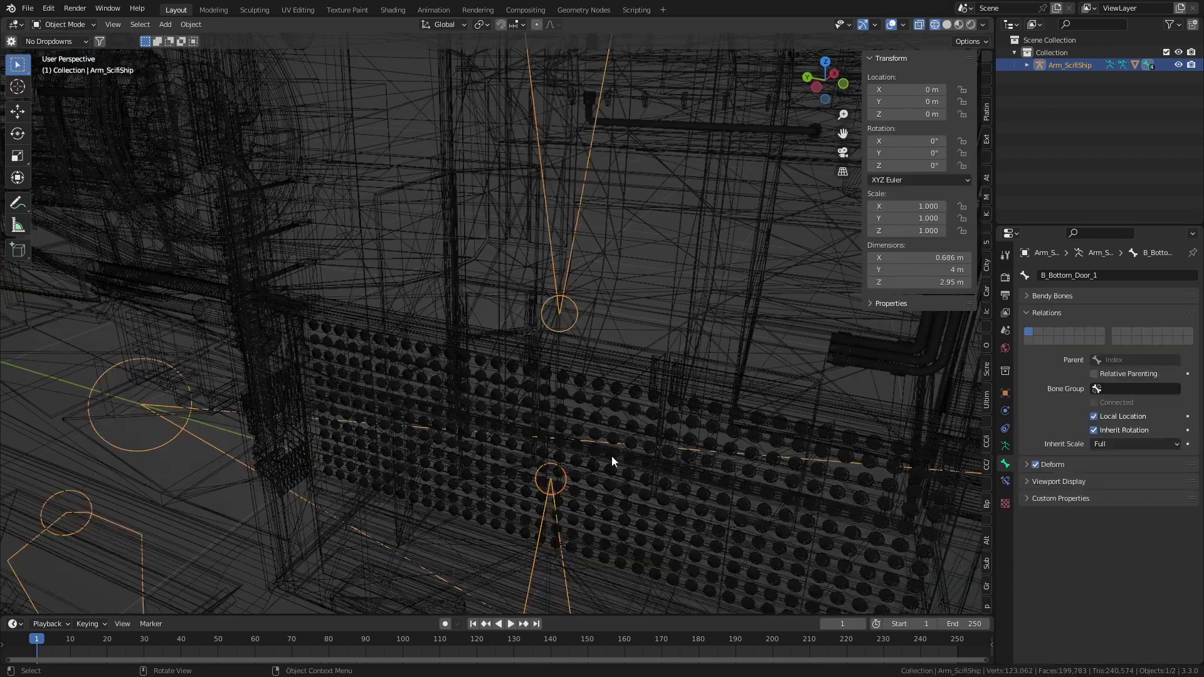
click(611, 456)
key(Tab)
mouse_move(611, 457)
middle_down()
mouse_move(671, 457)
mouse_move(568, 367)
mouse_move(661, 402)
mouse_move(643, 437)
middle_up()
alt+click(514, 373)
scroll(661, 402, up, 3)
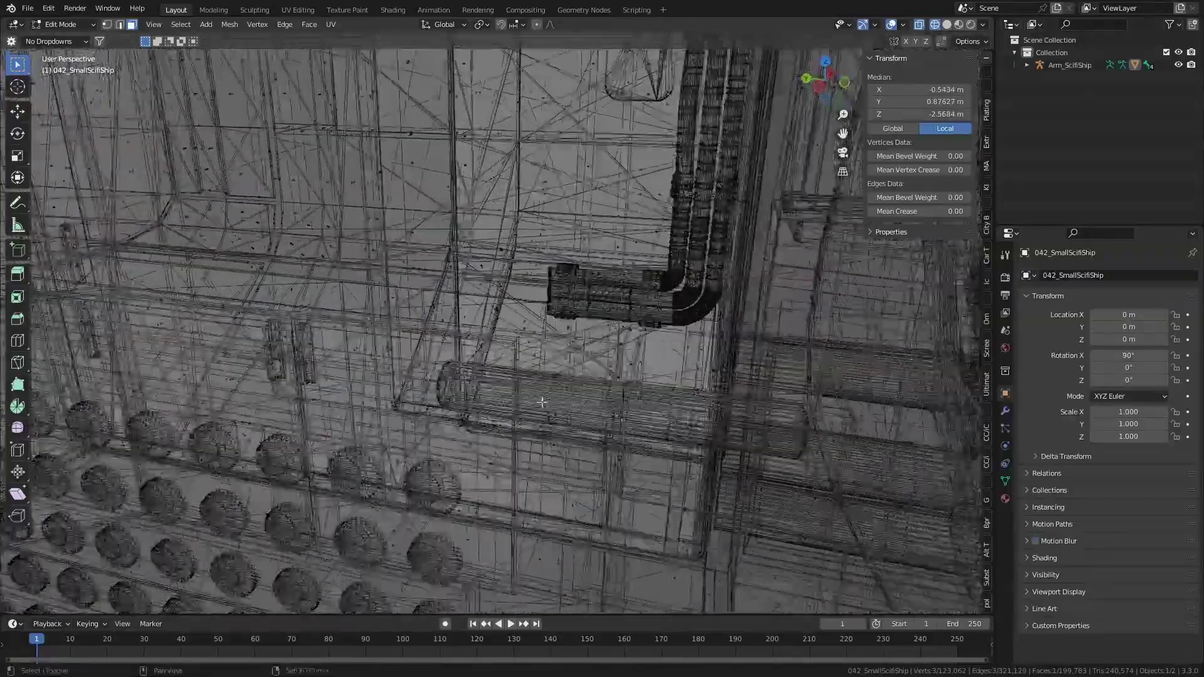
alt+shift+click(563, 414)
key(ctrl+l)
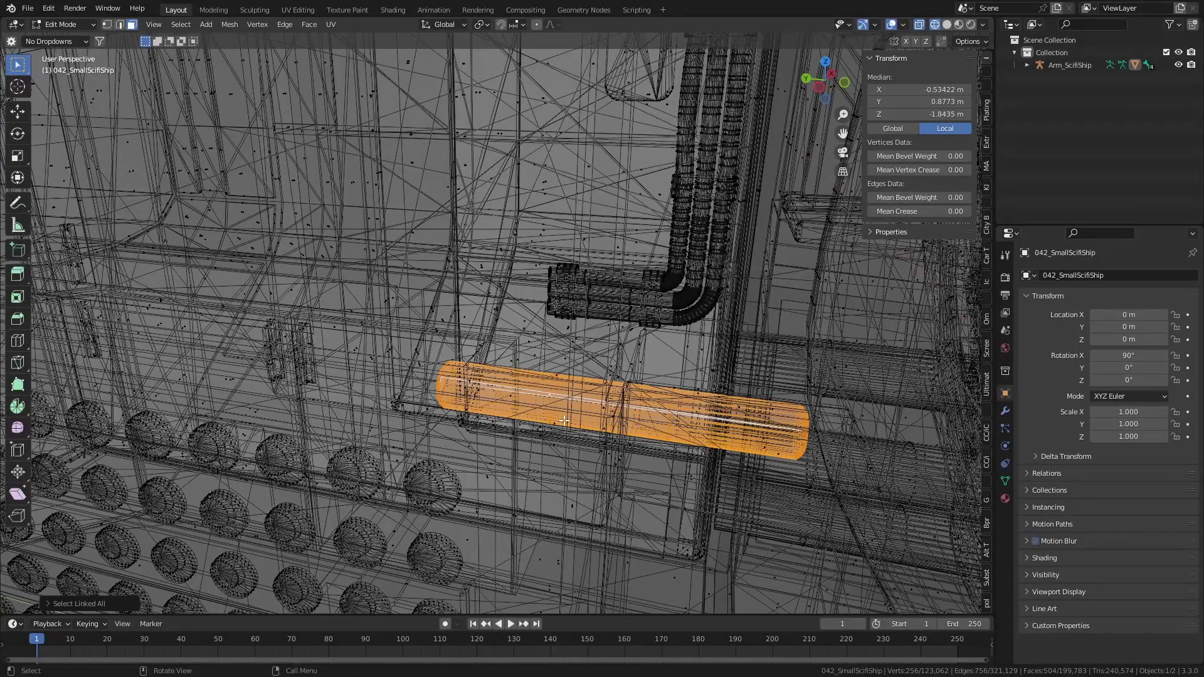
mouse_move(564, 422)
middle_down()
mouse_move(605, 451)
mouse_move(478, 417)
mouse_move(530, 402)
middle_up()
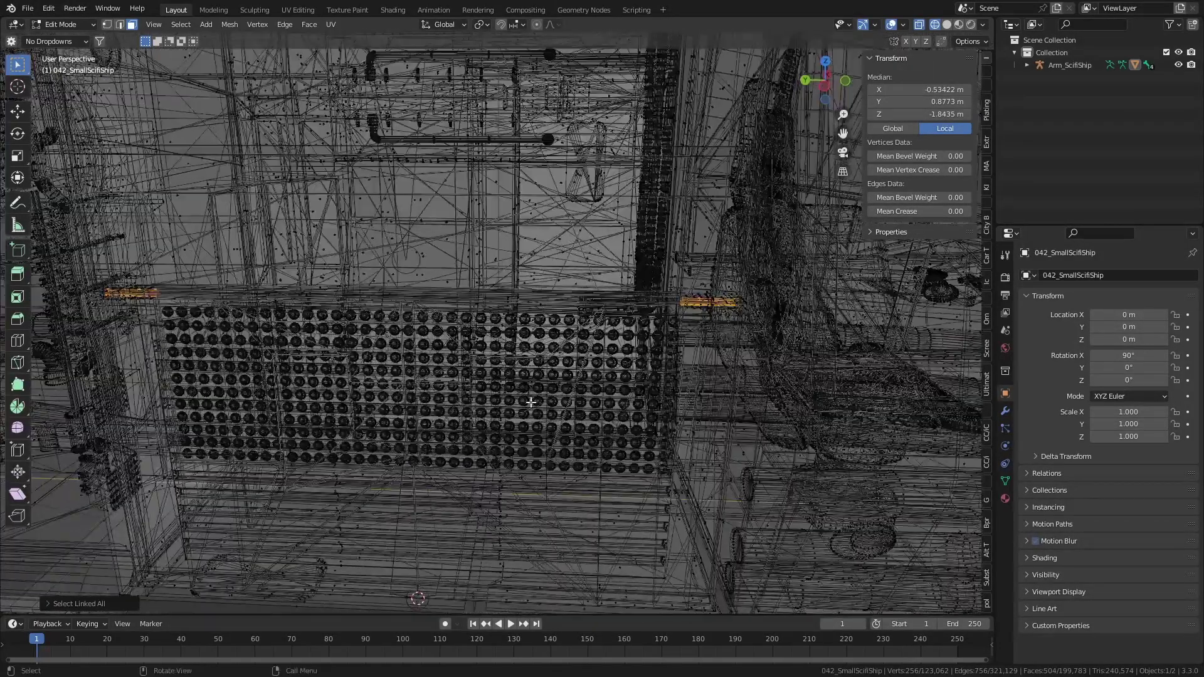
Step: Snap the cursor to the bar and add a new bone there, moved up vertically
key(shift+s)
click(516, 472)
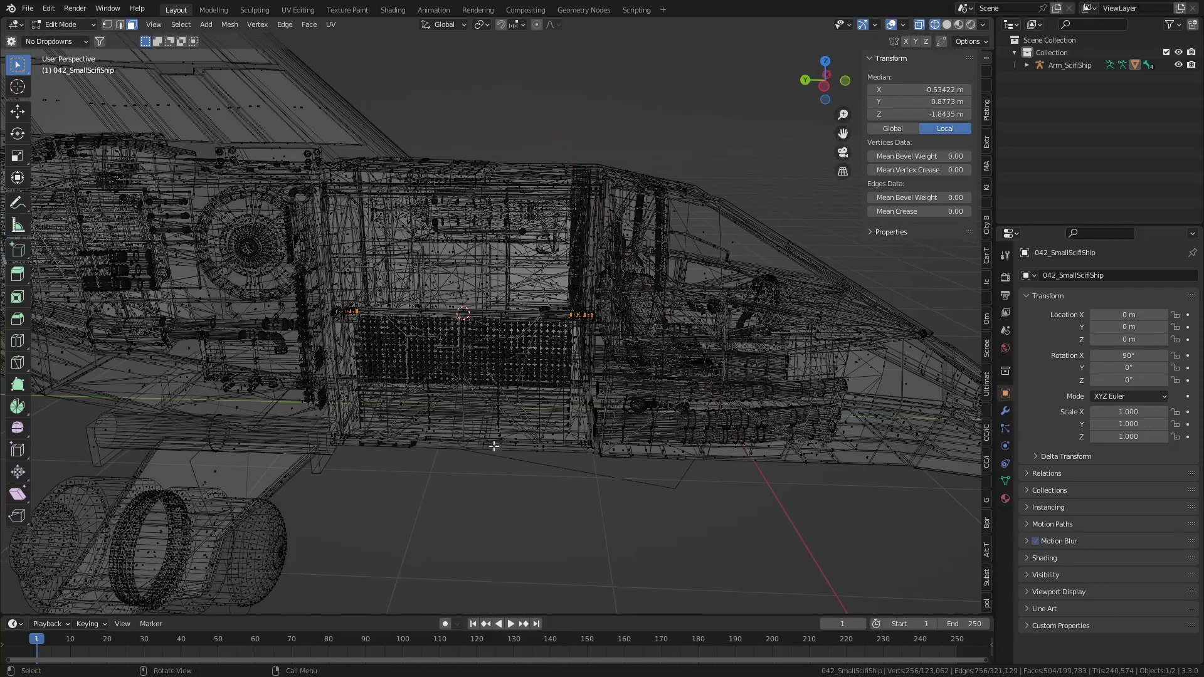
key(Tab)
click(593, 474)
key(Tab)
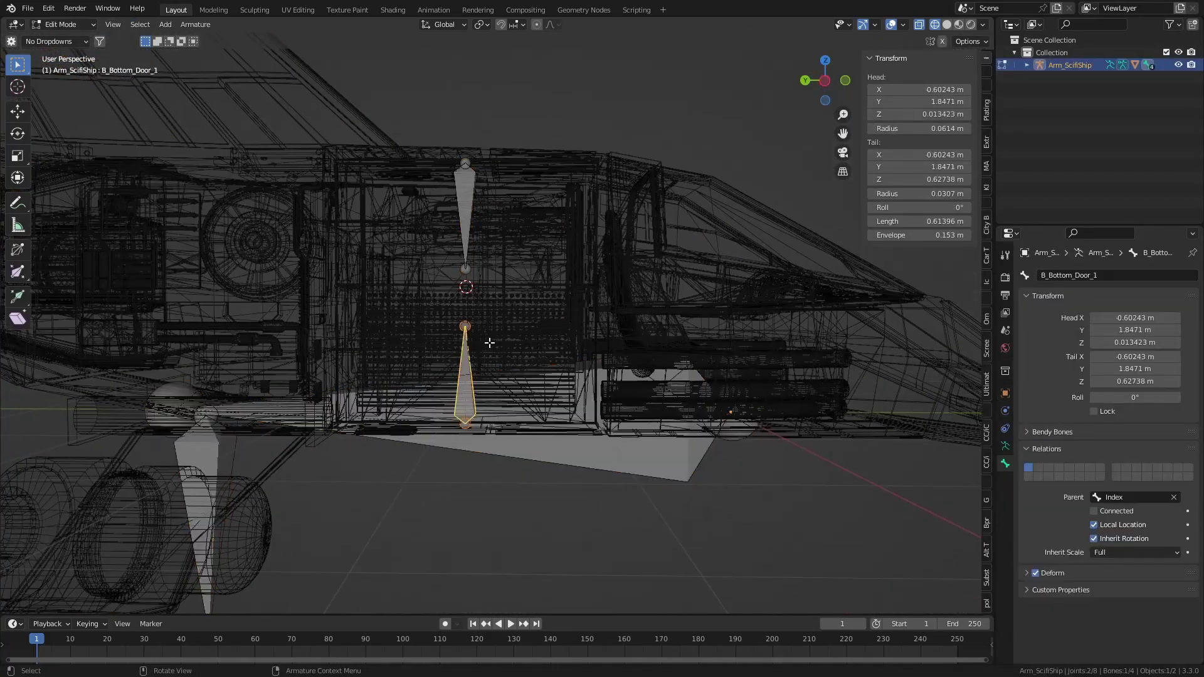
key(shift+a)
key(g)
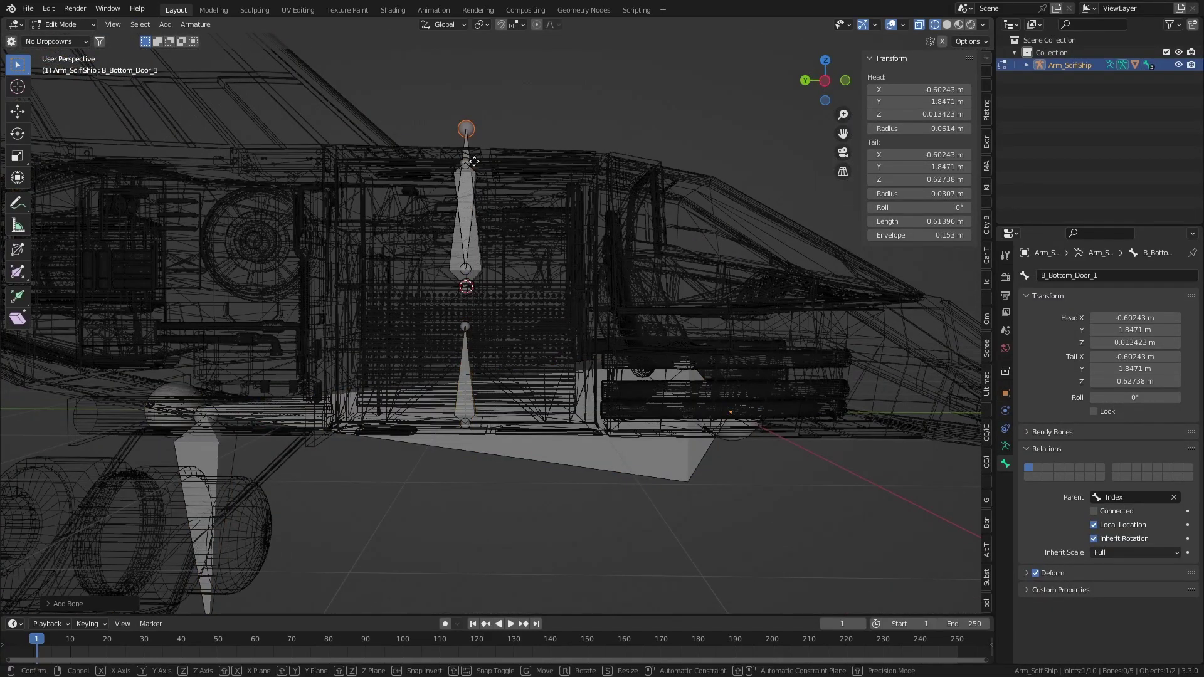
key(z)
click(470, 403)
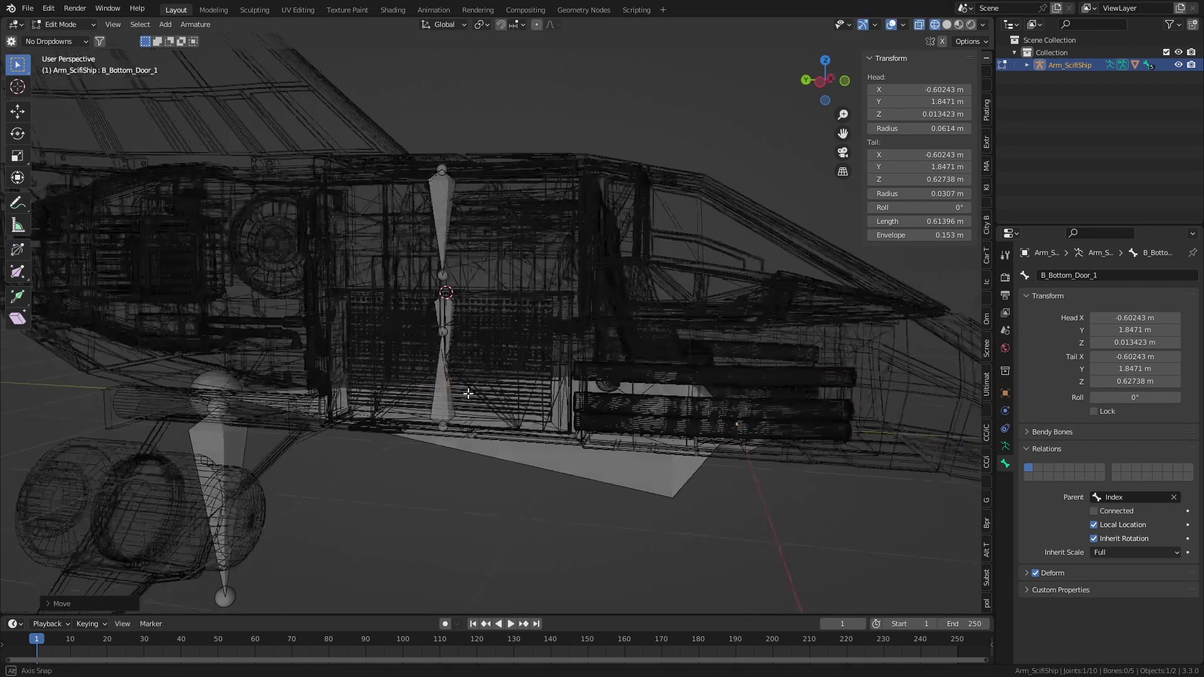
scroll(465, 395, up, 5)
Step: Name the new bone B_Bottom_Door_2 and set its parent to B_Bottom_Door_1
click(481, 467)
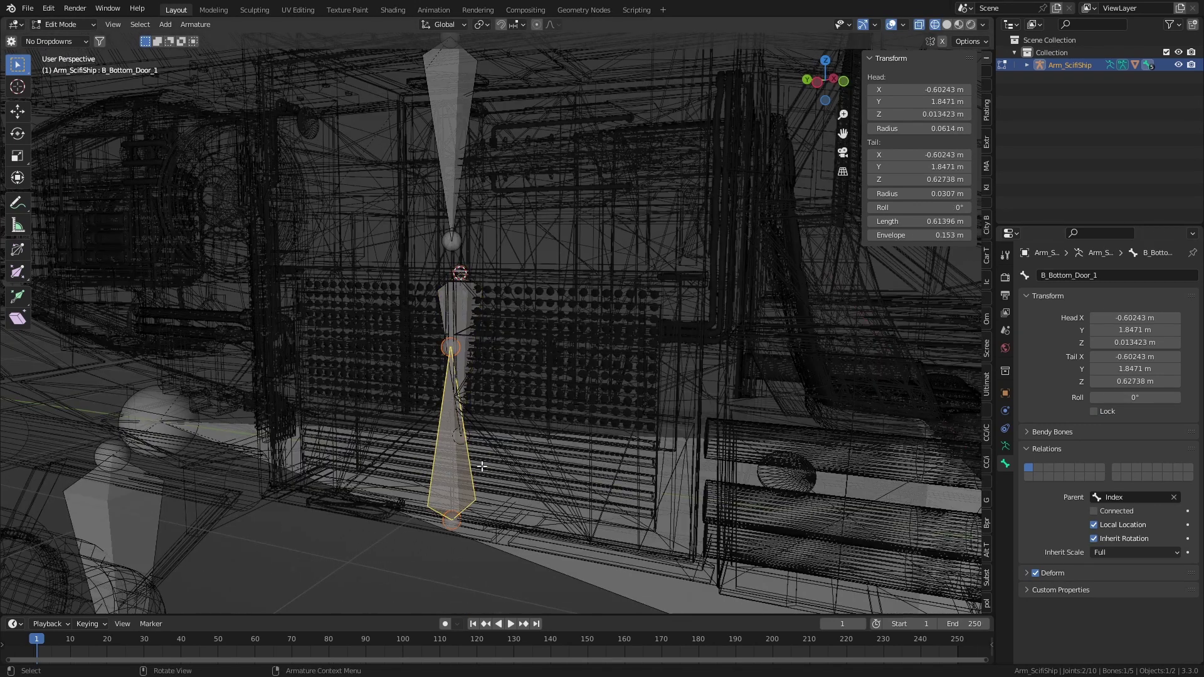
key(Return)
click(464, 314)
text(B_Bottom_Door_1)
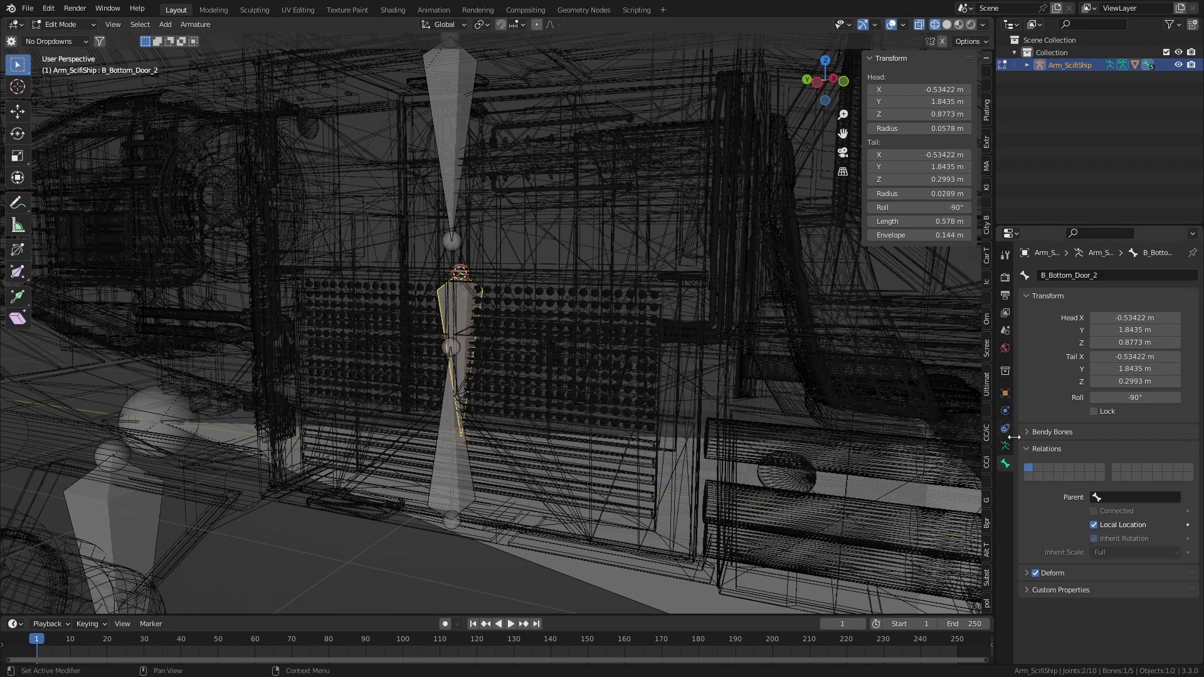
click(1127, 497)
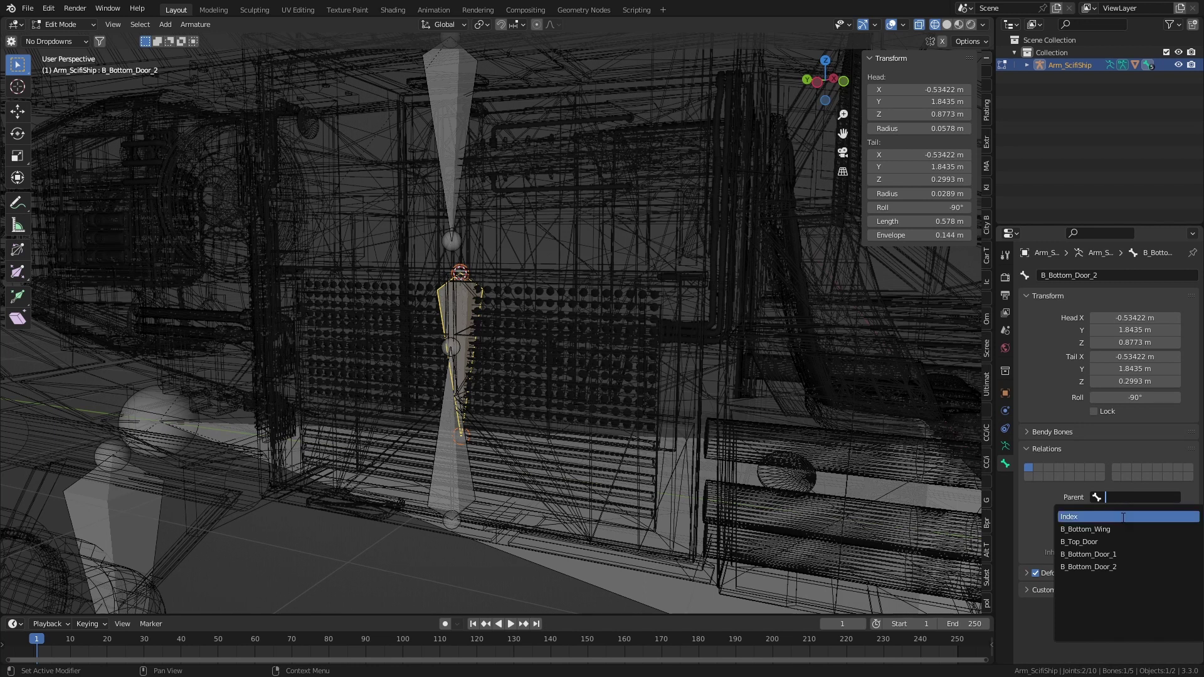
click(1131, 556)
Step: Enter Pose Mode, select B_Bottom_Door_1, and switch to solid shading
click(61, 23)
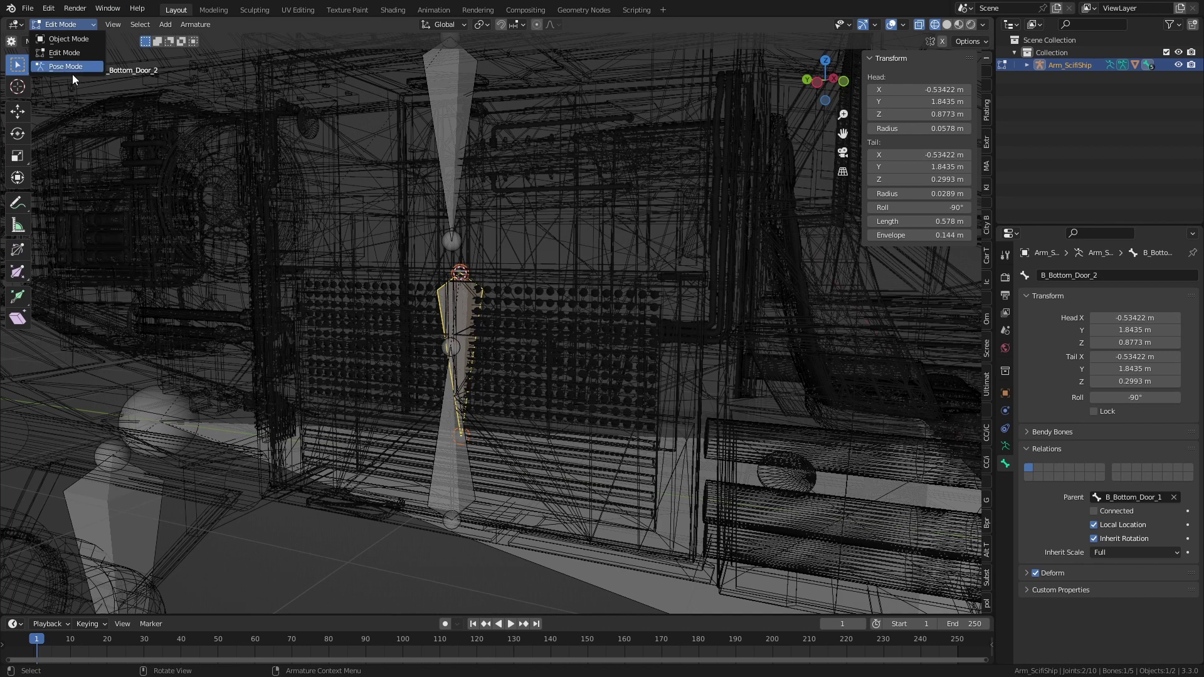
click(66, 66)
click(470, 499)
mouse_move(502, 499)
middle_down()
mouse_move(447, 492)
mouse_move(664, 604)
middle_up()
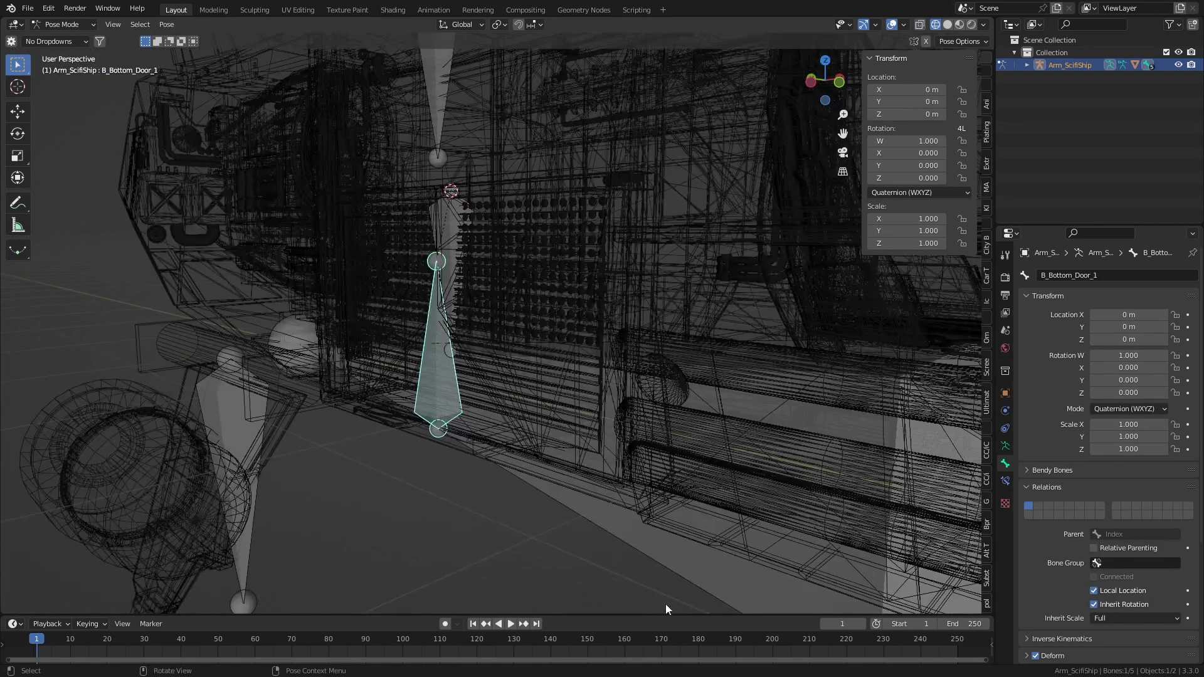
click(947, 25)
middle_drag(714, 343, 591, 437)
Step: Rotate B_Bottom_Door_1 and then B_Bottom_Door_2 about global Y to test the door swing
key(r)
key(y)
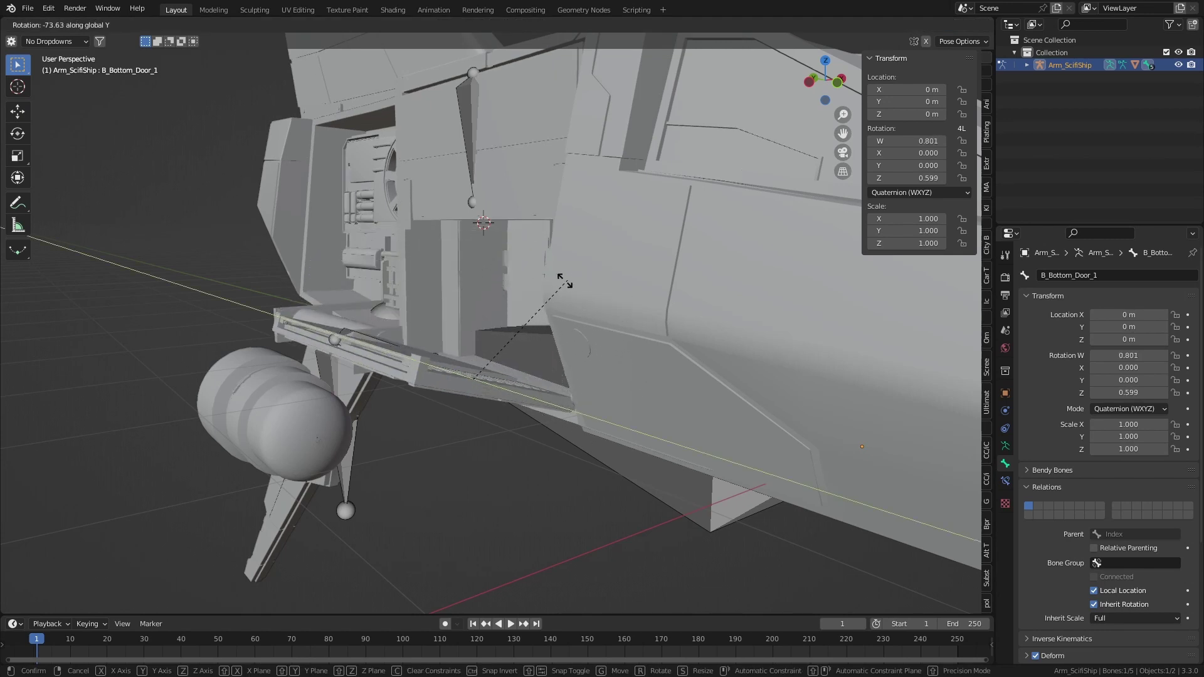
click(354, 368)
click(353, 344)
middle_drag(353, 344, 485, 493)
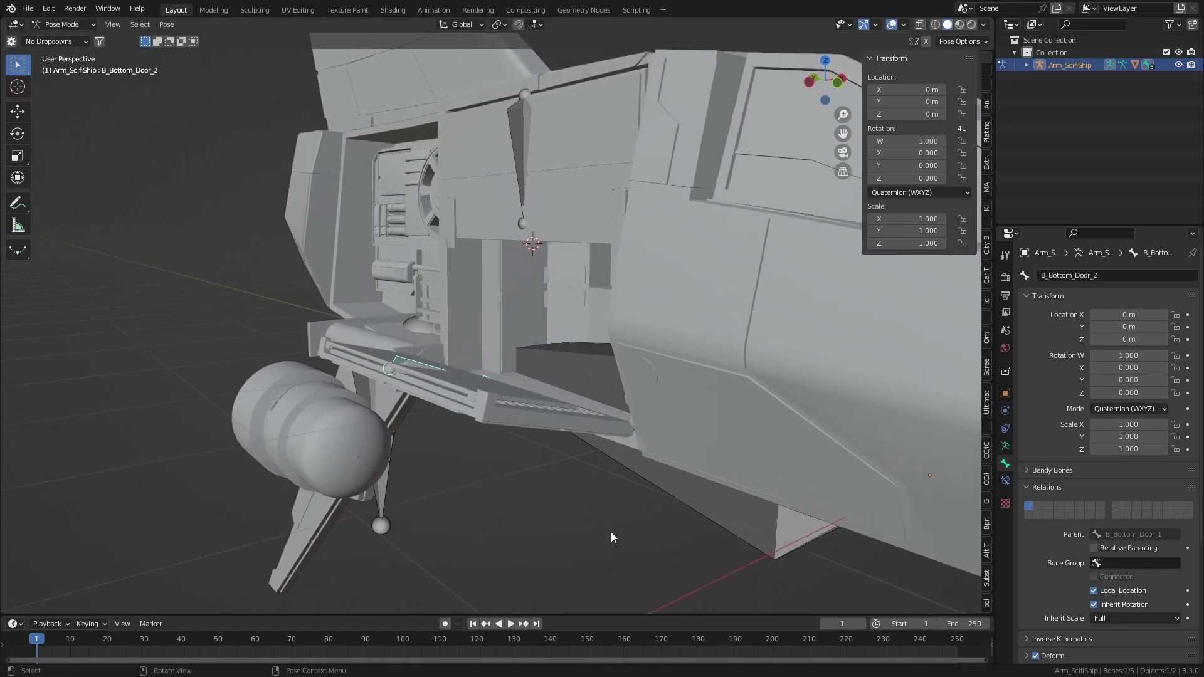
key(r)
key(y)
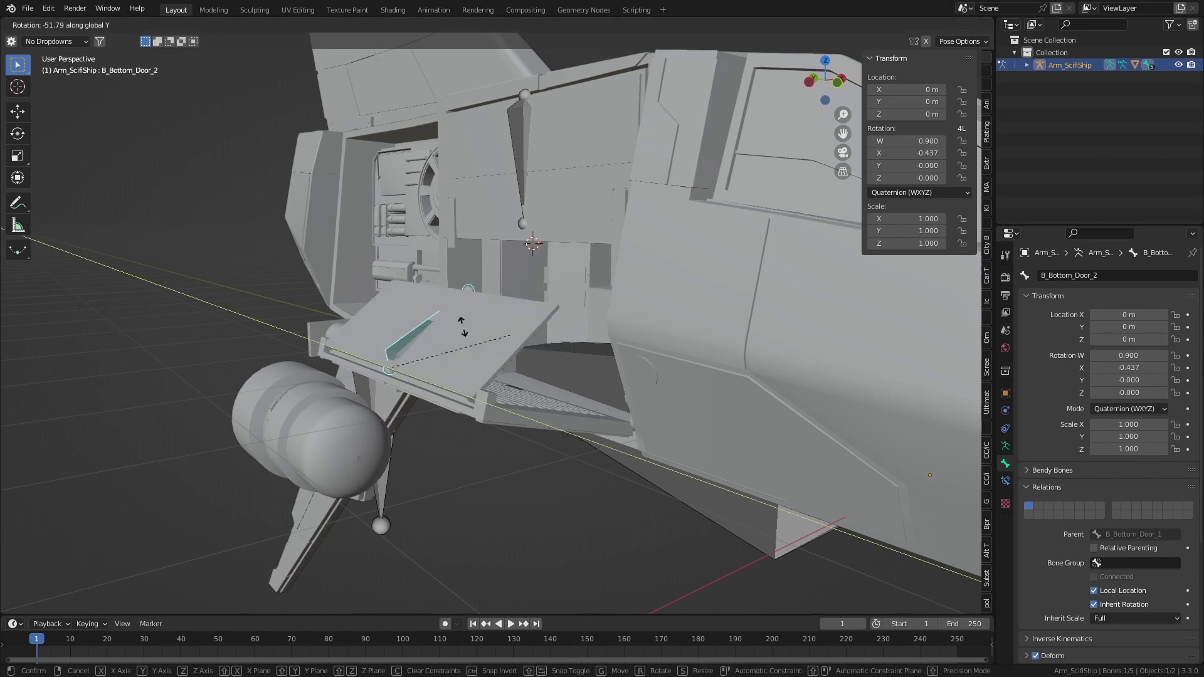
click(348, 352)
middle_drag(348, 351, 541, 448)
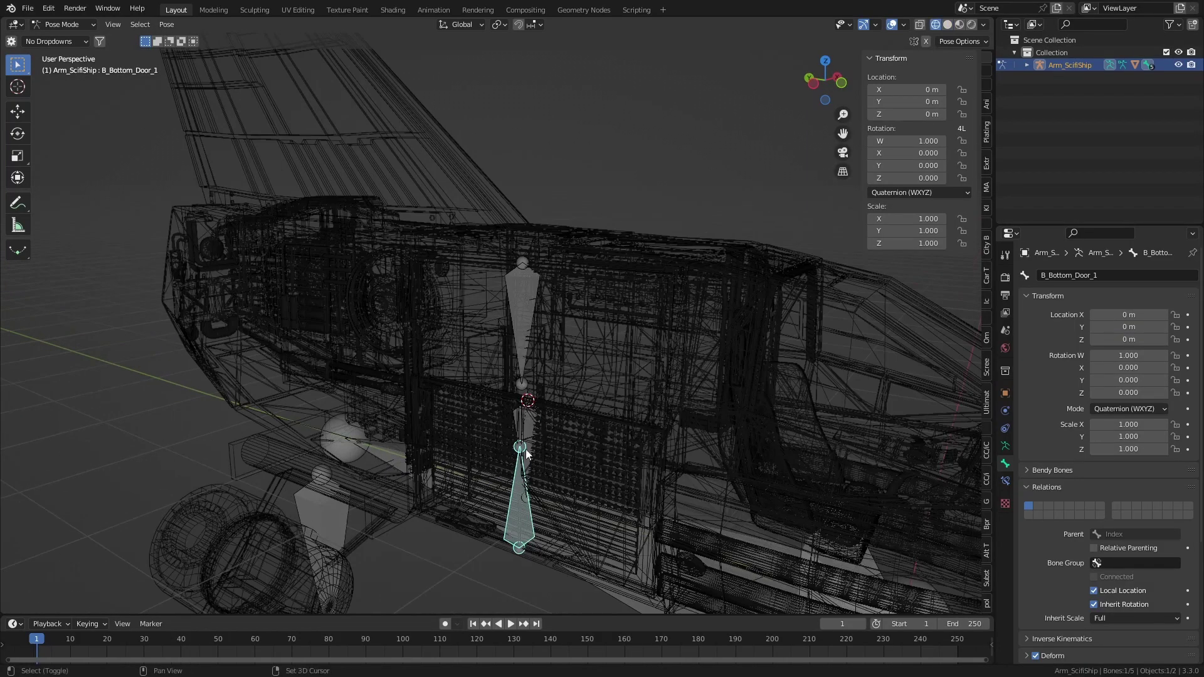
Step: Select B_Top_Door, key its closed rotation at frame 50, then jump to frame 200
click(524, 349)
key(space)
middle_drag(514, 510, 430, 497)
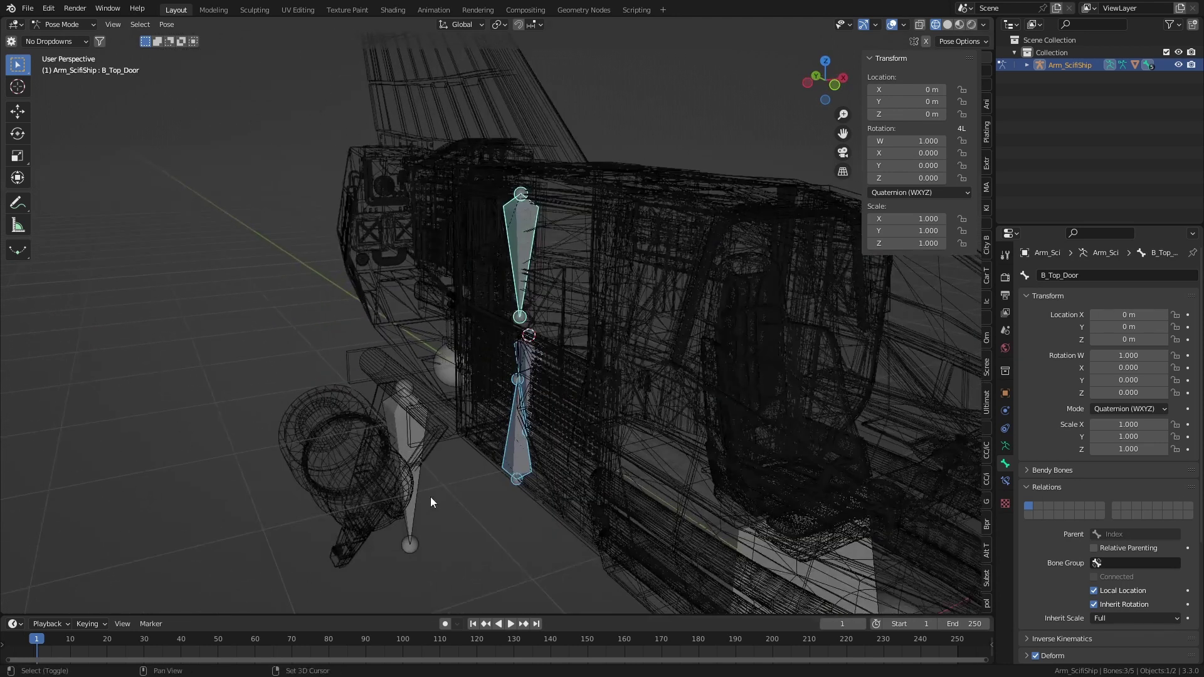
drag(220, 641, 218, 641)
key(space)
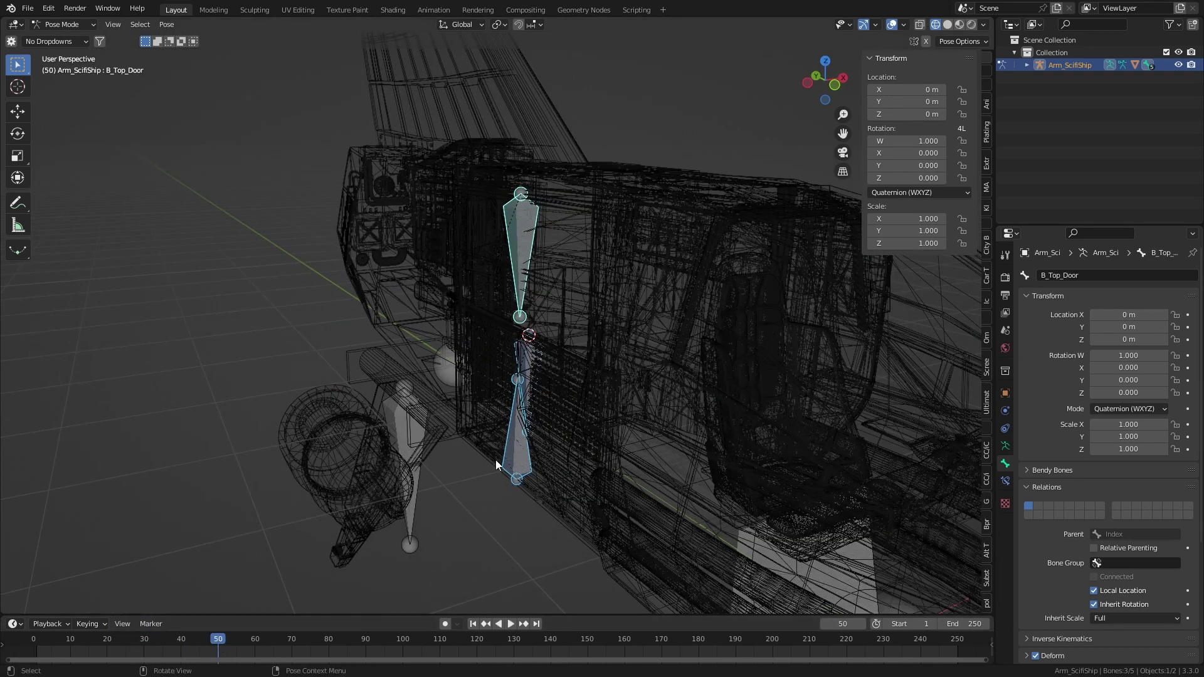
key(i)
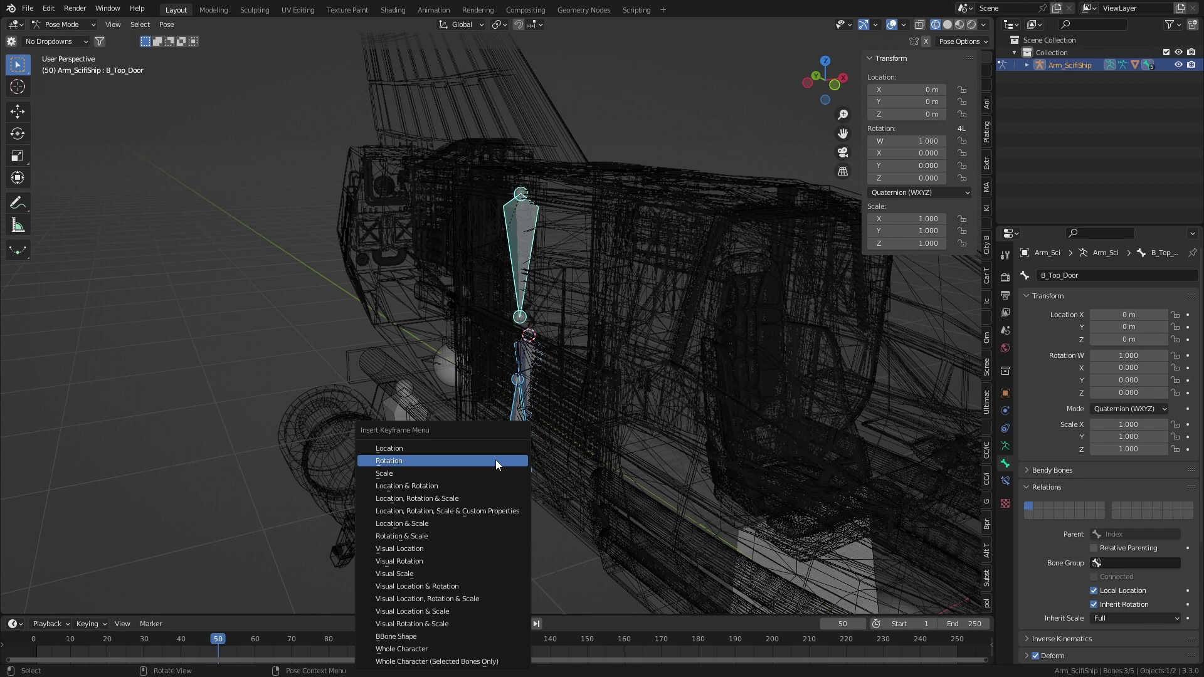
click(496, 460)
middle_drag(496, 460, 380, 622)
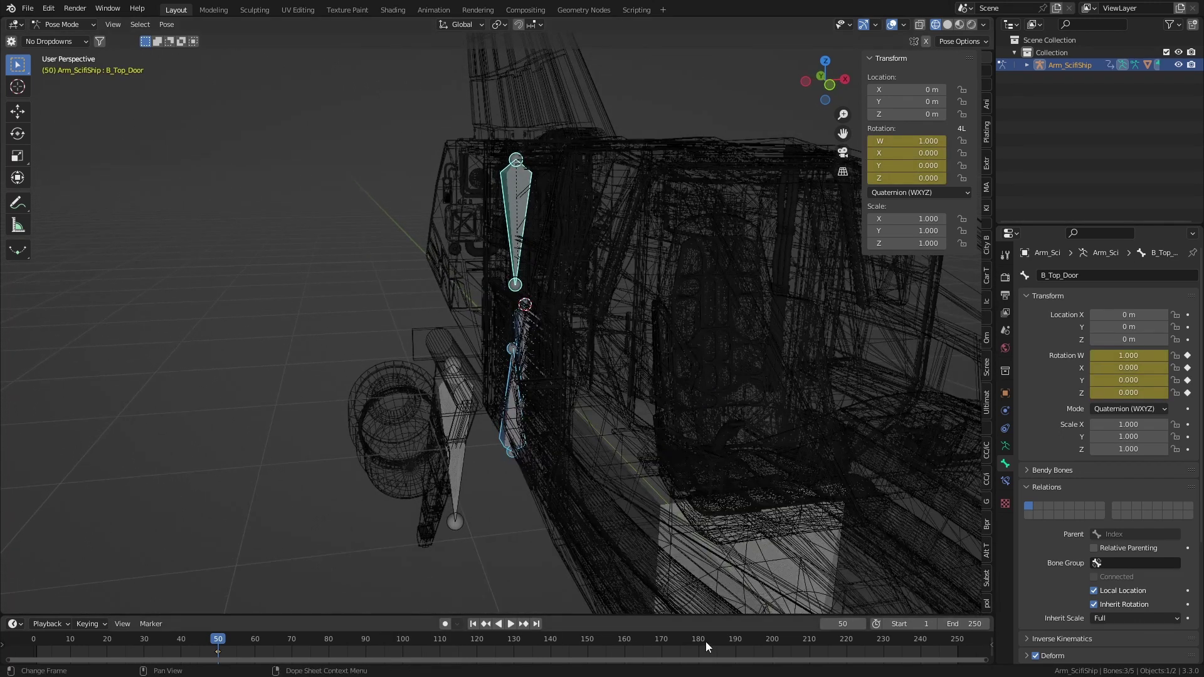
click(771, 642)
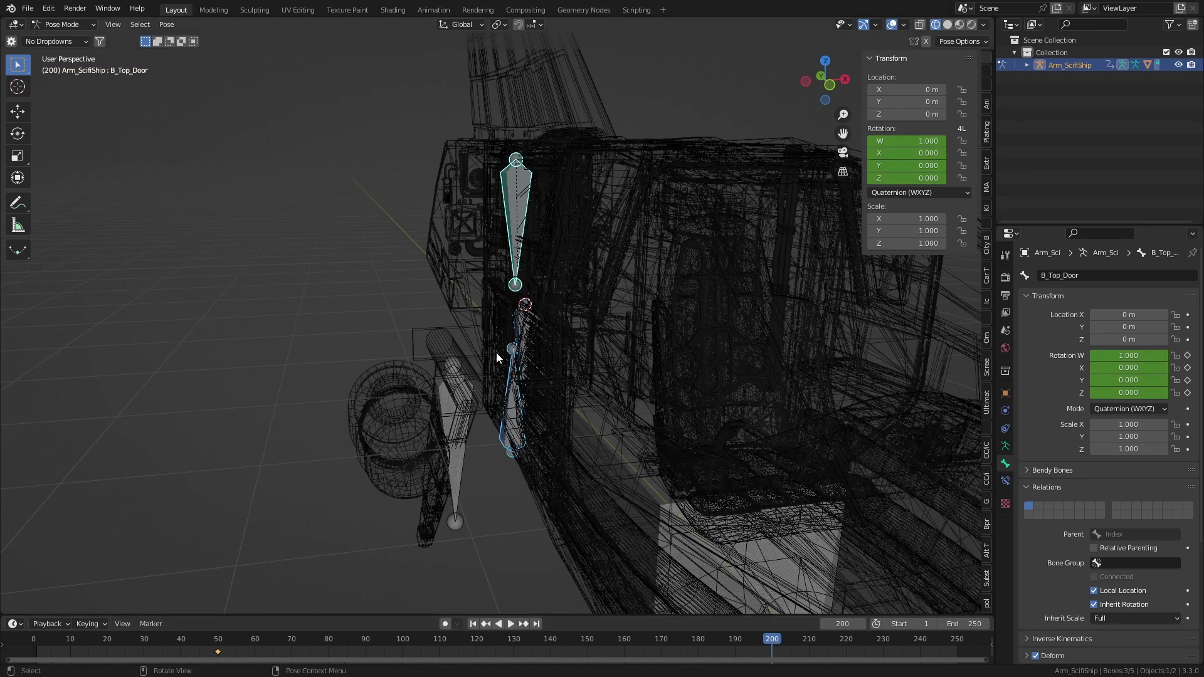
Step: In front orthographic view, rotate B_Top_Door, B_Bottom_Door_1 and B_Bottom_Door_2 open
key(KP_3)
key(KP_1)
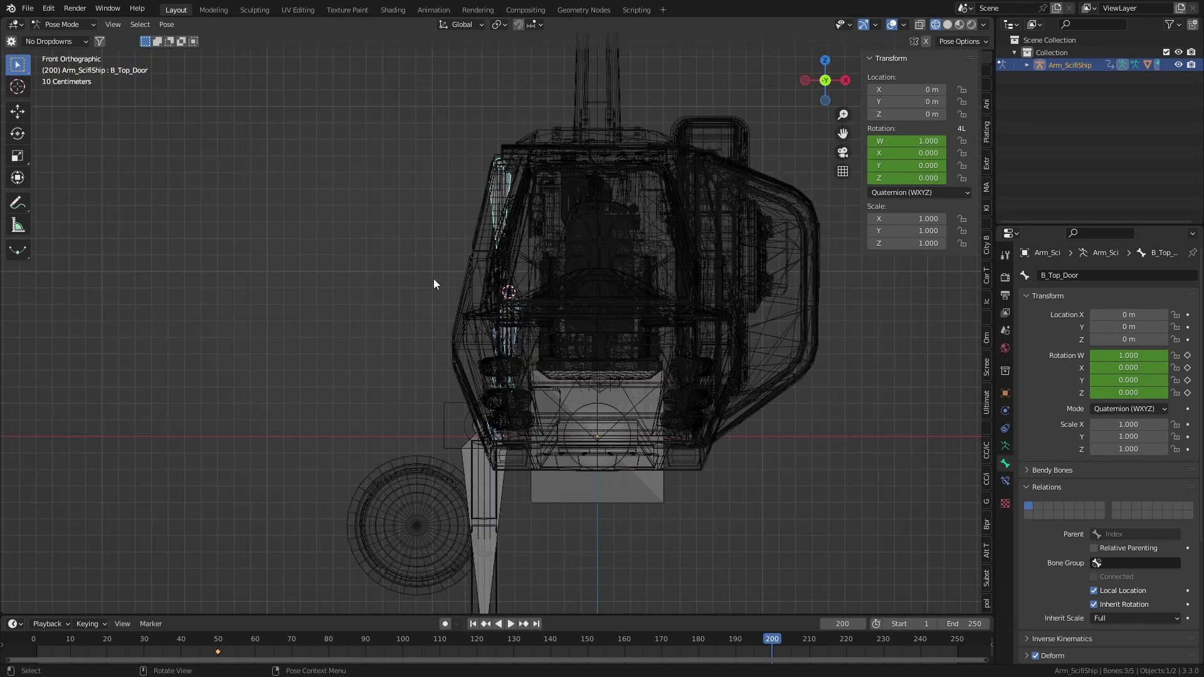
key(r)
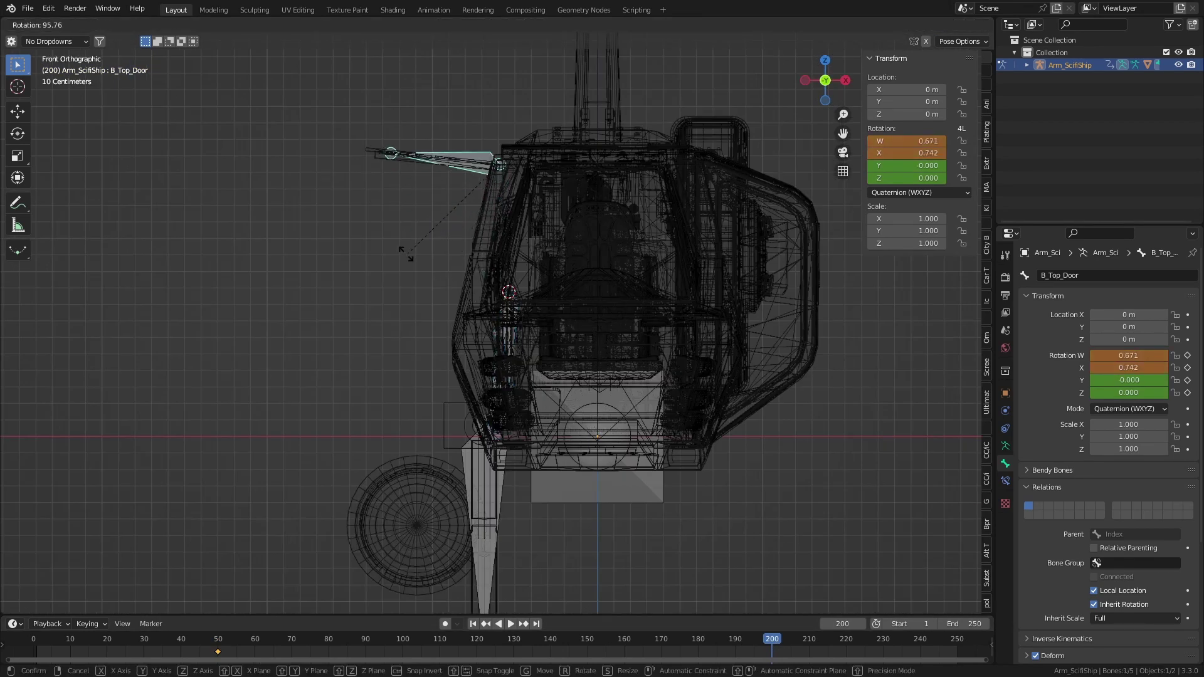
click(469, 305)
shift+middle_drag(469, 306, 496, 283)
click(518, 347)
key(r)
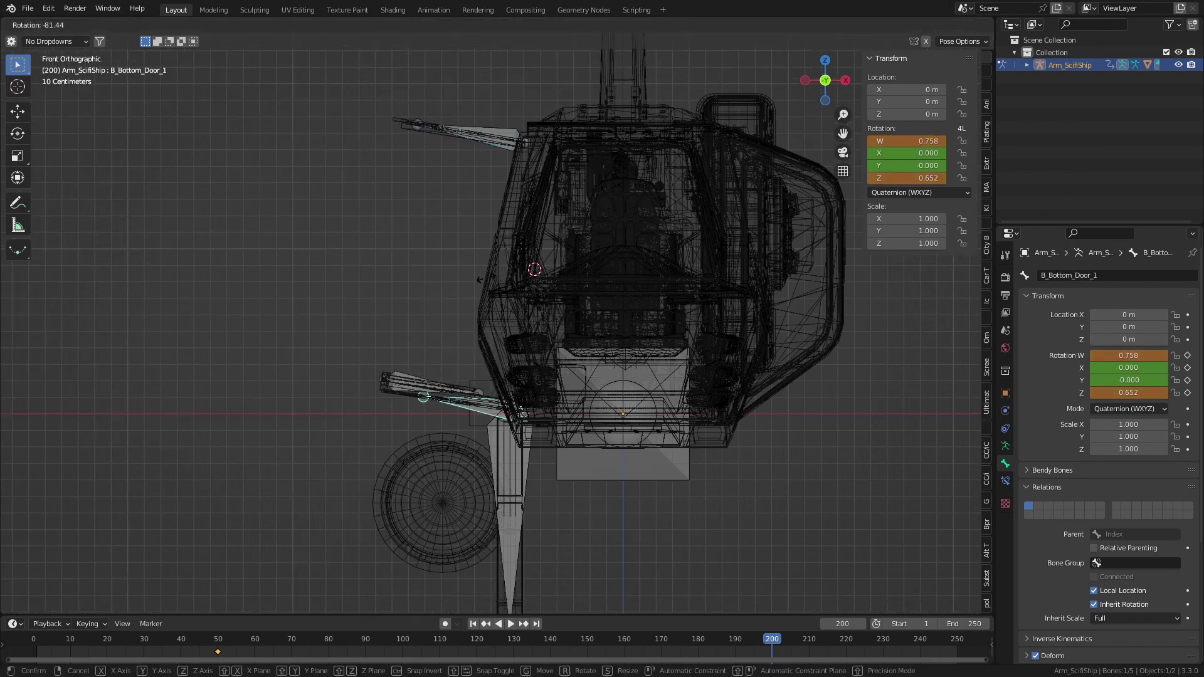
click(442, 301)
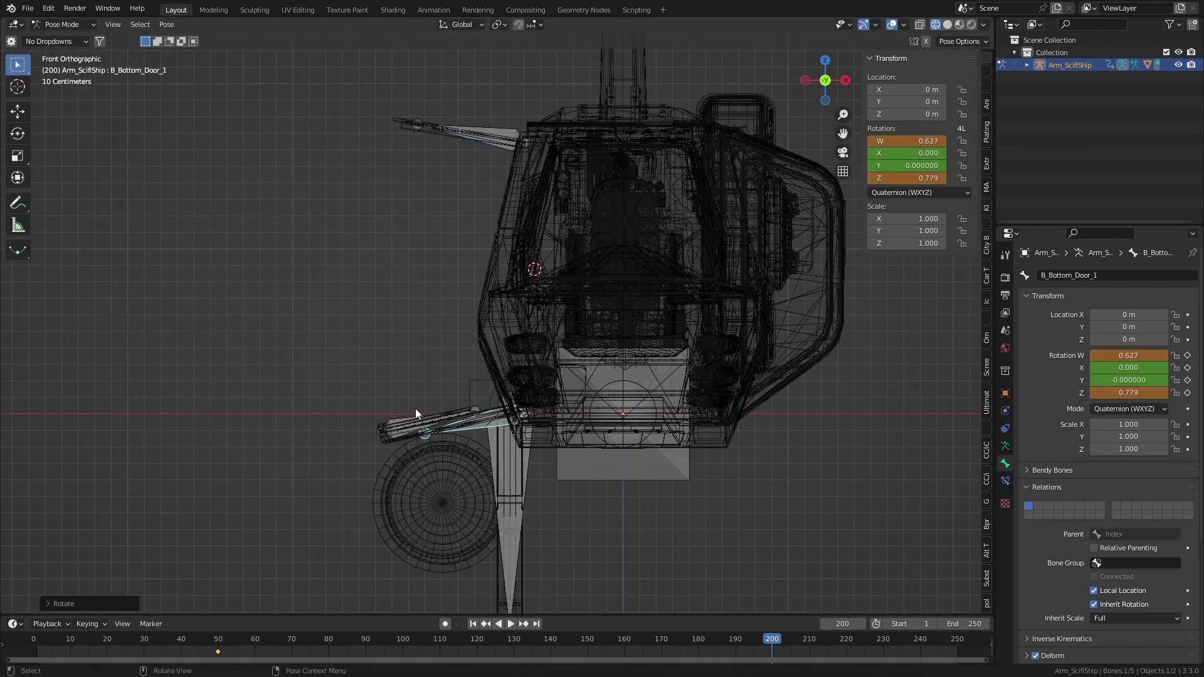
click(414, 414)
key(r)
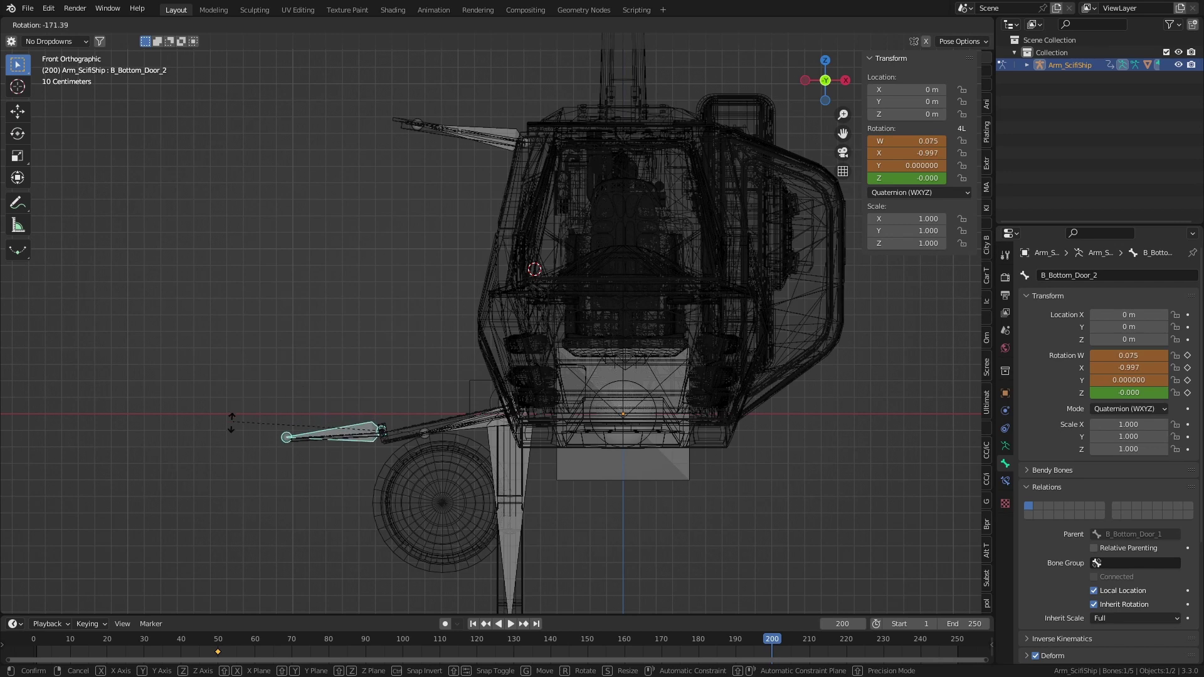
click(242, 431)
Step: In solid shading, key the selected door bones' open rotation at frame 200 and enlarge the timeline
middle_drag(242, 430, 389, 445)
key(z)
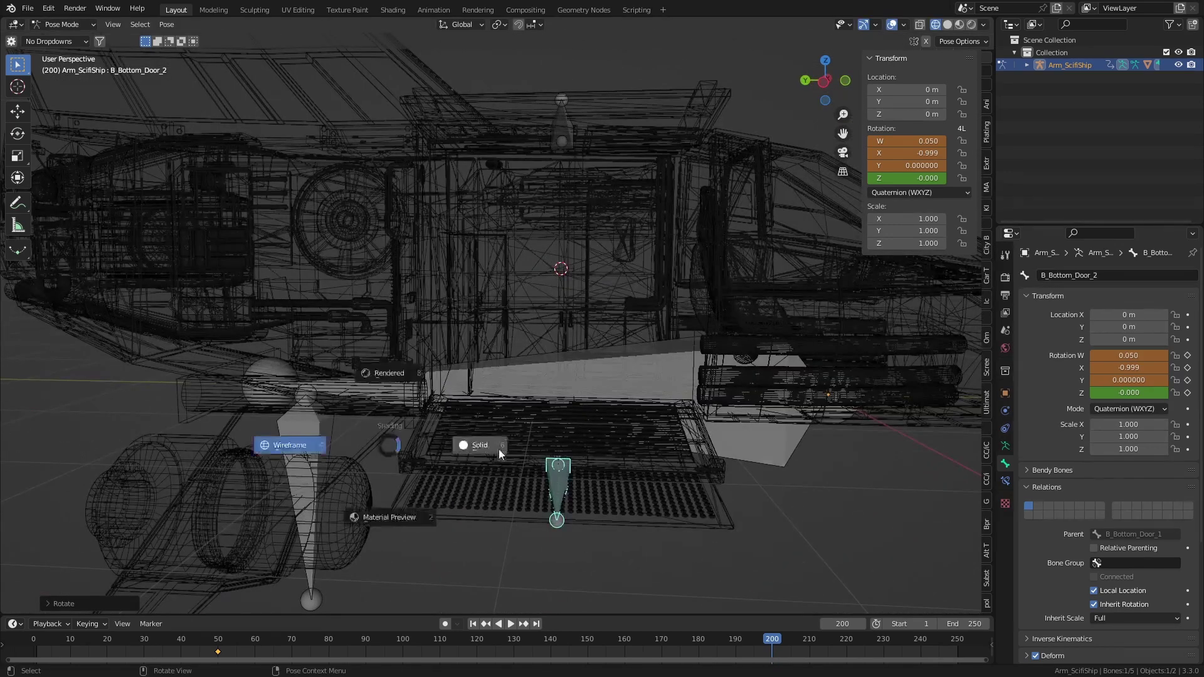
click(499, 449)
mouse_move(498, 459)
middle_down()
mouse_move(425, 471)
mouse_move(602, 478)
mouse_move(587, 475)
middle_up()
scroll(478, 471, up, 5)
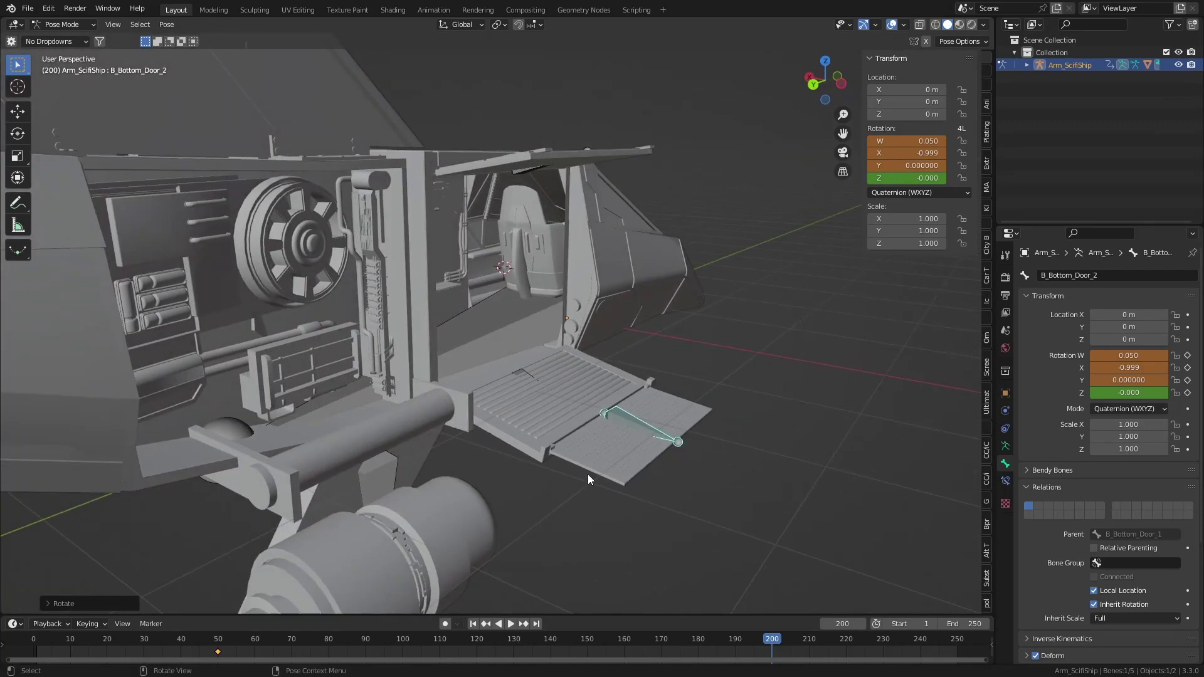
click(522, 371)
middle_drag(635, 317, 628, 356)
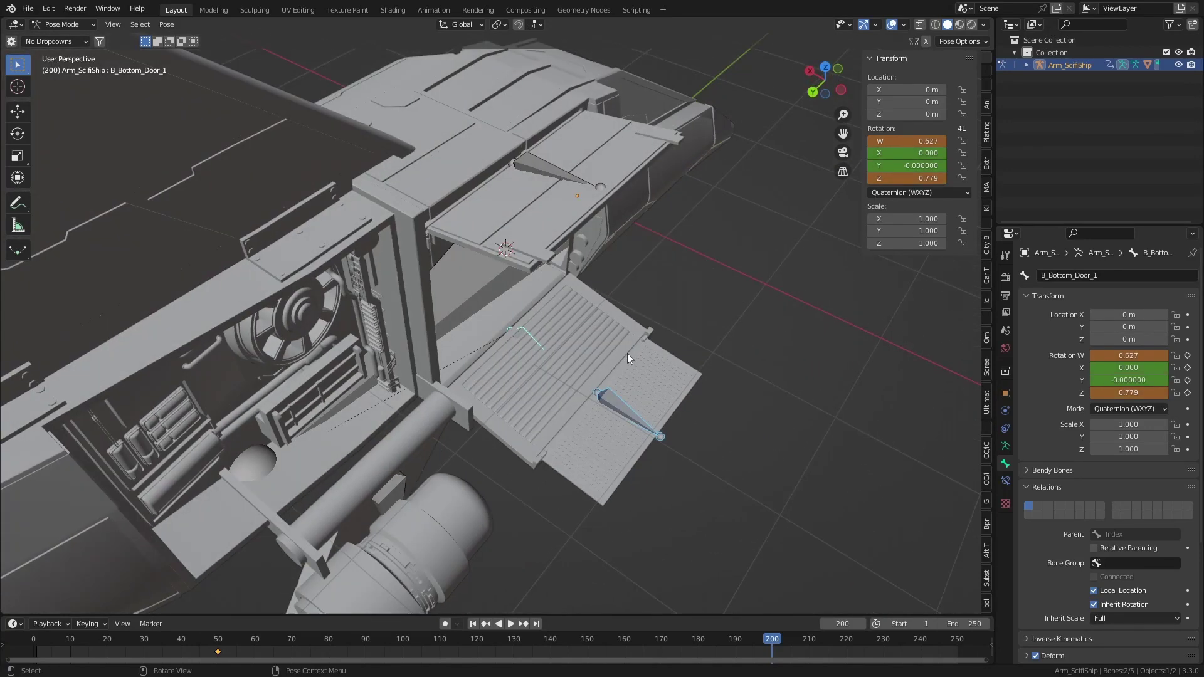
click(558, 170)
mouse_move(558, 170)
middle_down()
mouse_move(650, 345)
mouse_move(618, 333)
middle_up()
key(i)
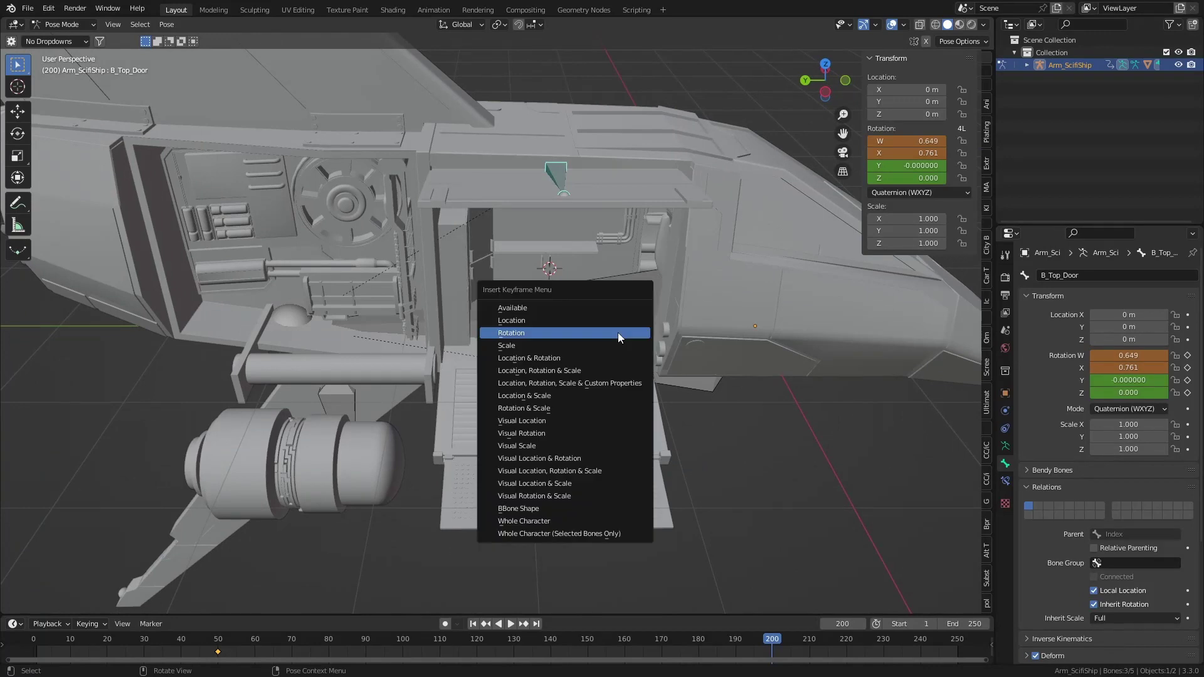
click(618, 332)
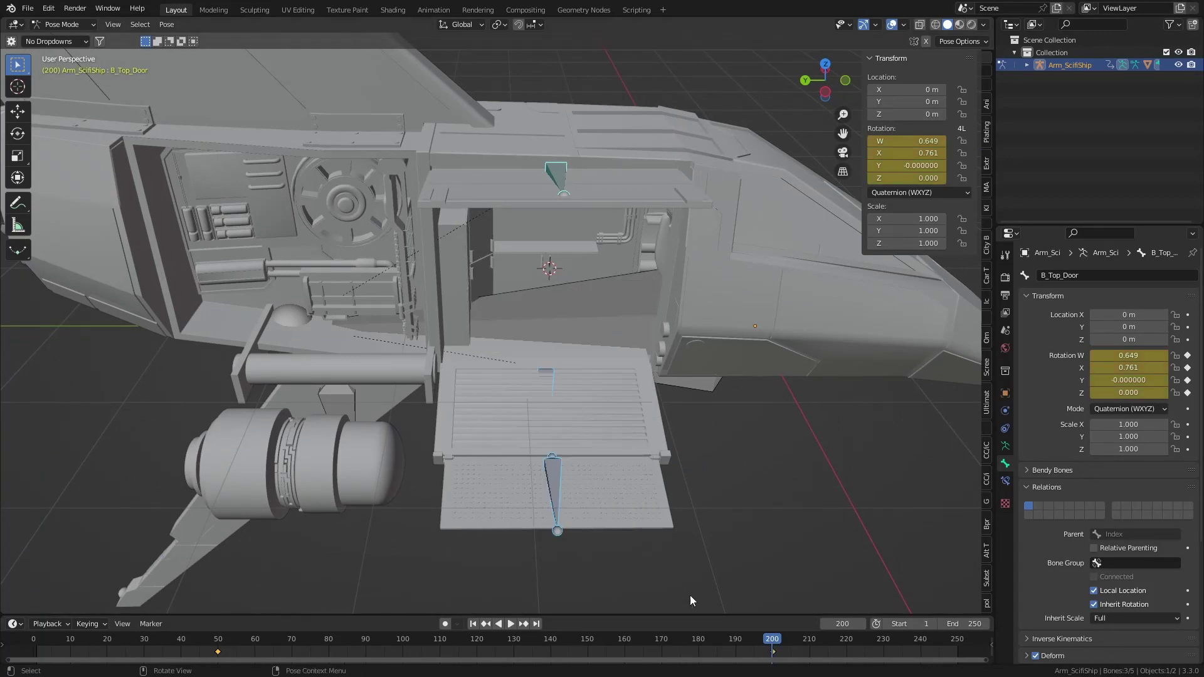
drag(680, 614, 563, 543)
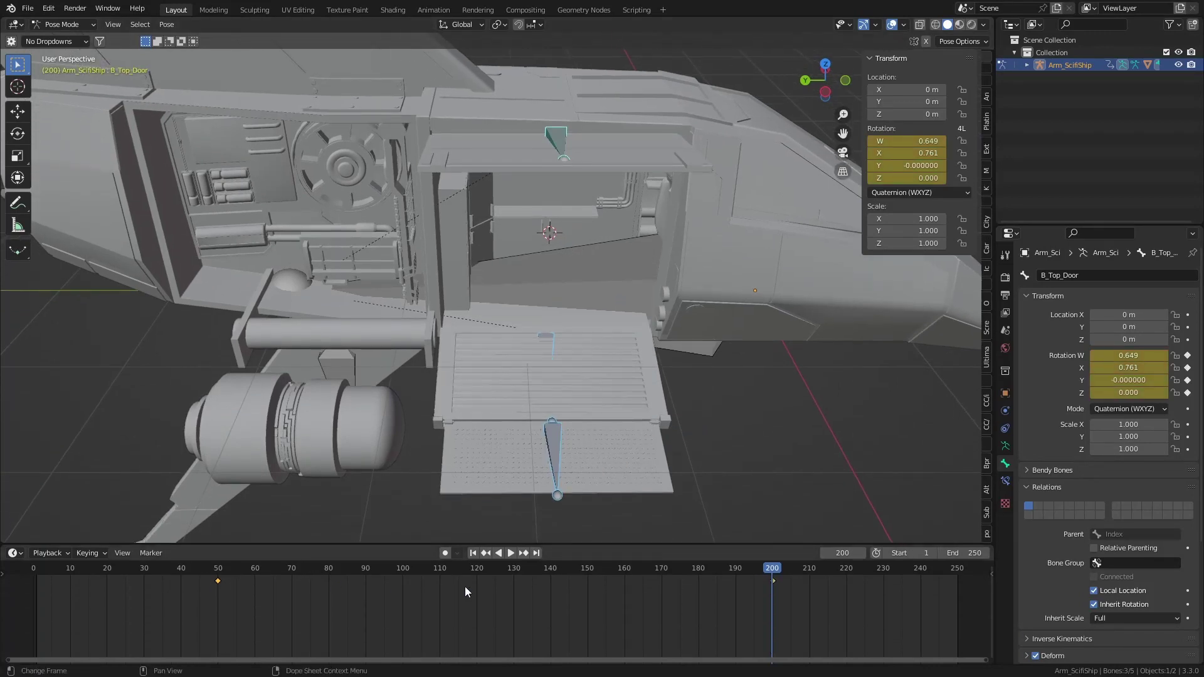
Step: Compare the closed doors at frame 50 with the open doors at 200, then play the opening
click(217, 577)
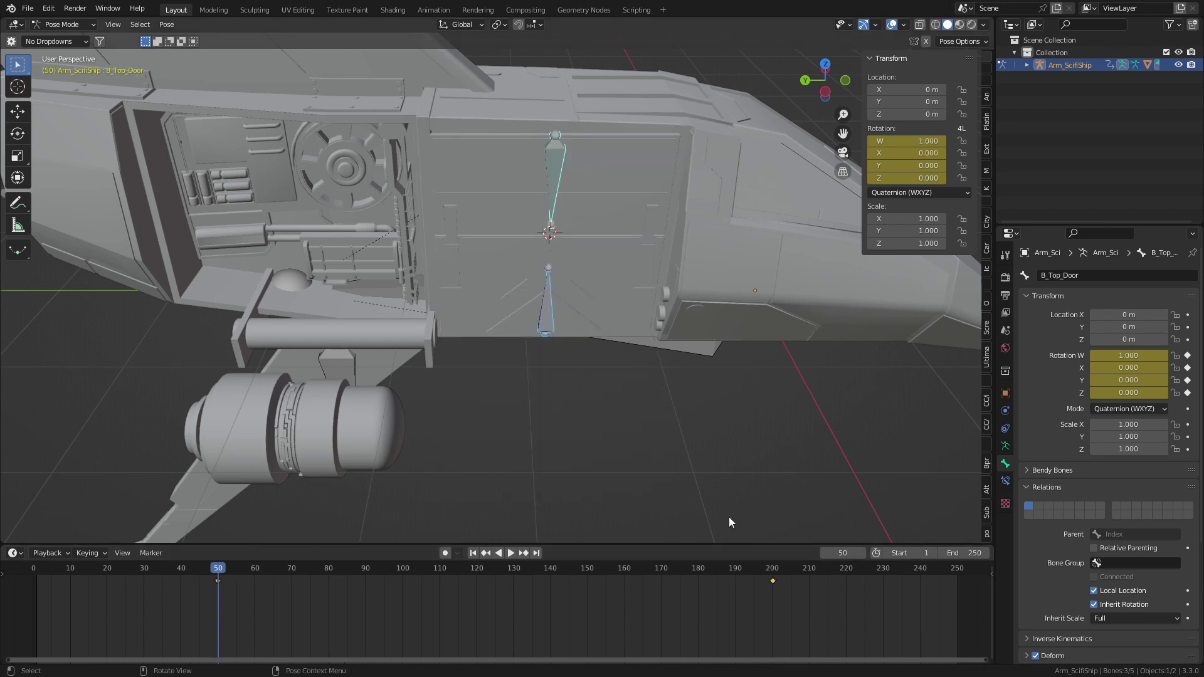
click(771, 627)
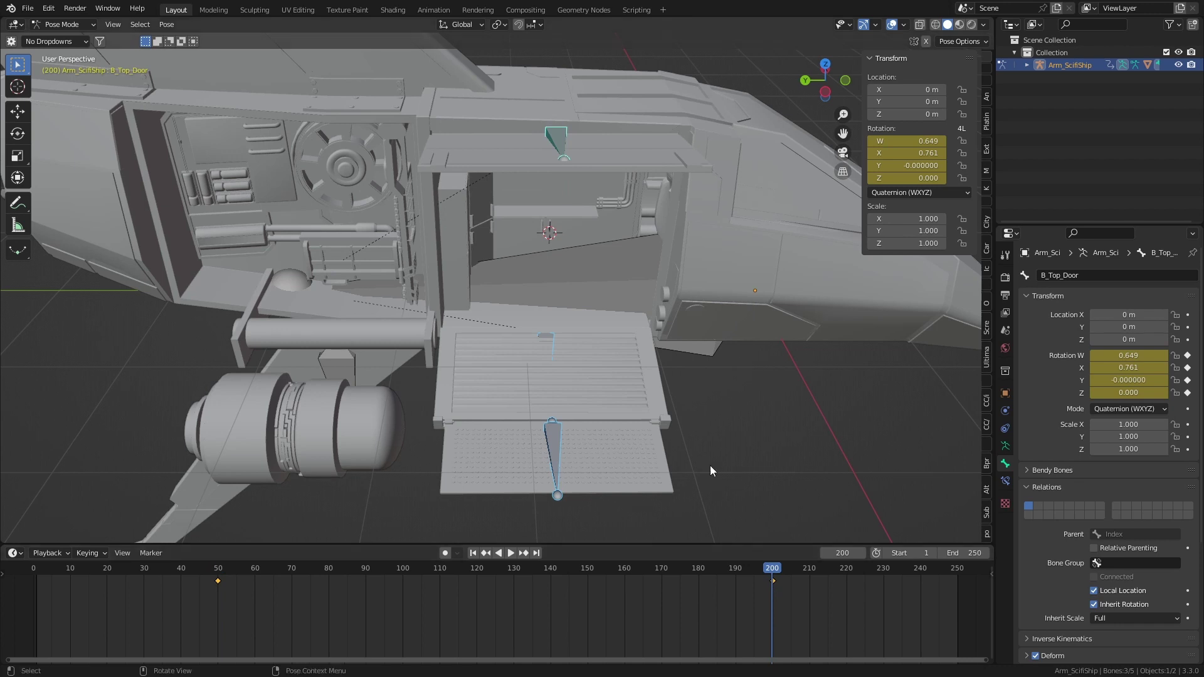
mouse_move(711, 466)
middle_down()
mouse_move(635, 446)
mouse_move(173, 583)
middle_up()
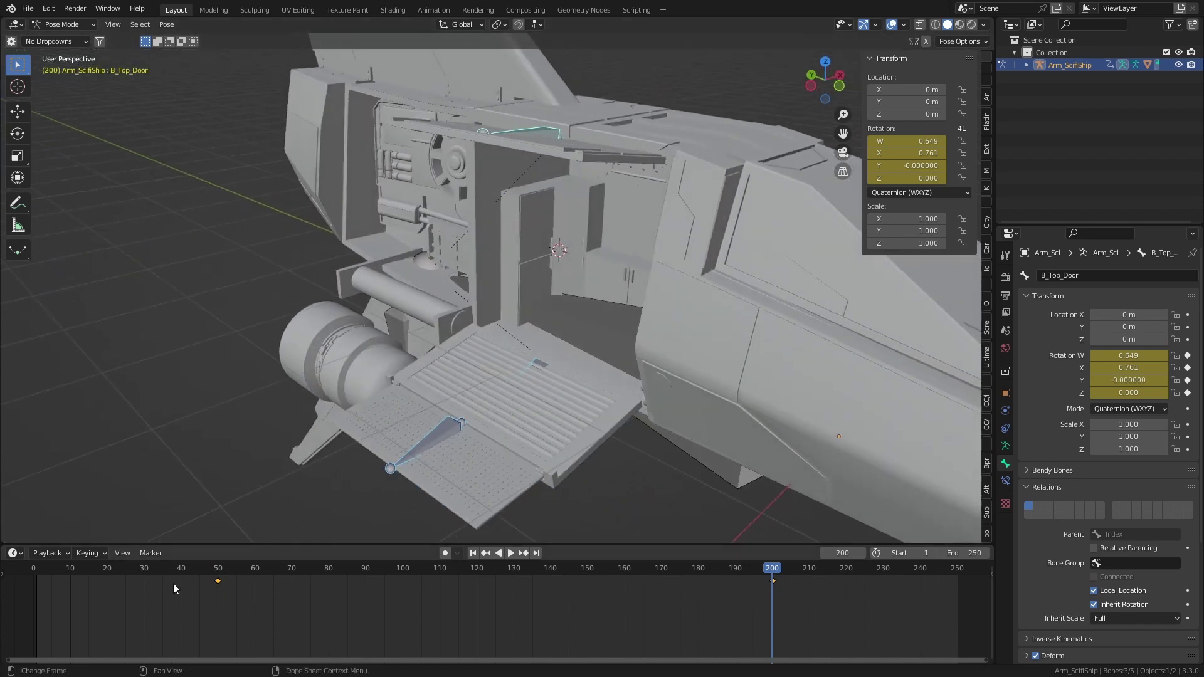
click(98, 570)
key(space)
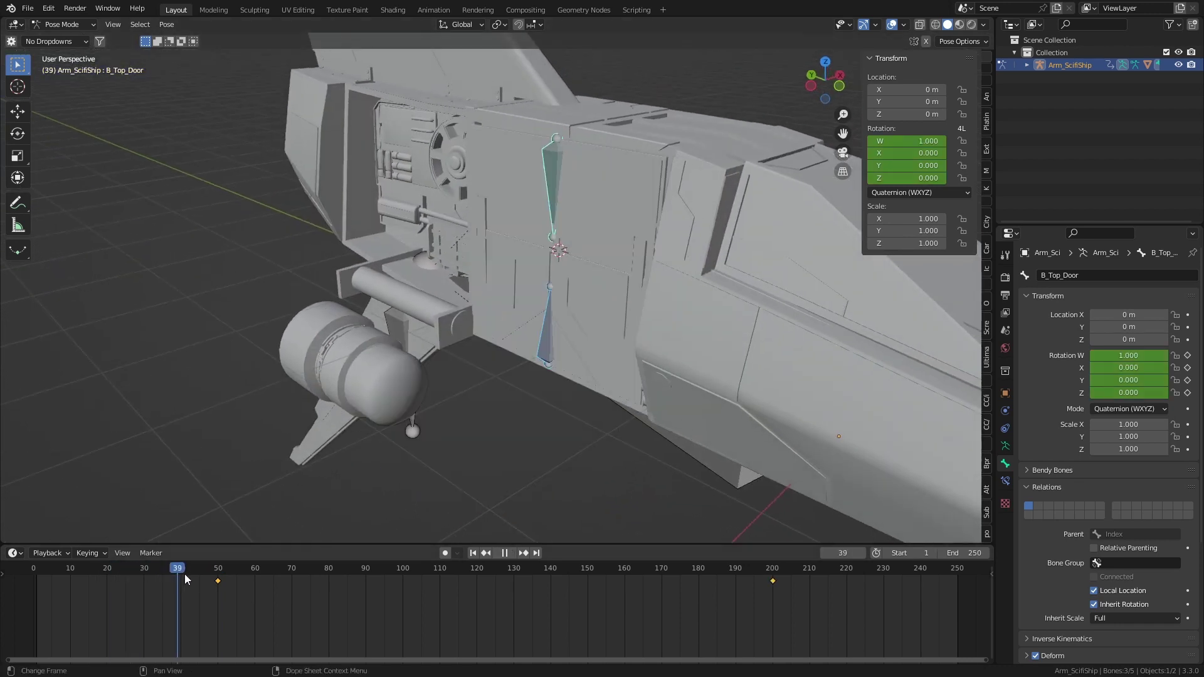
click(131, 582)
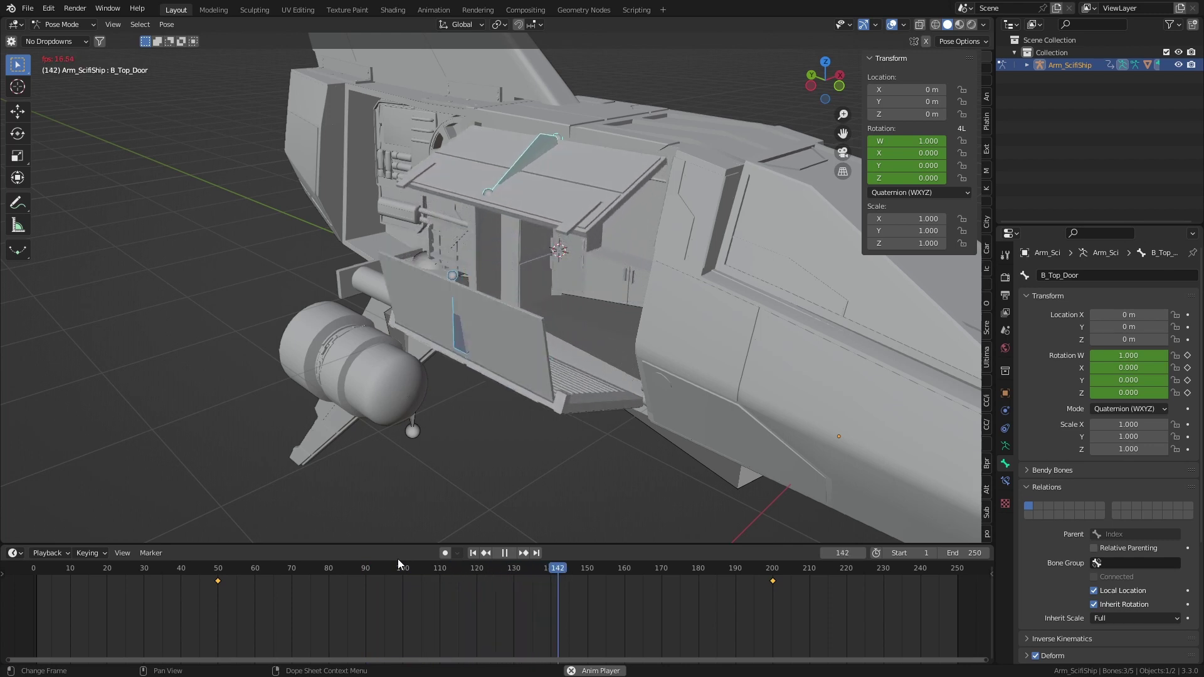
key(space)
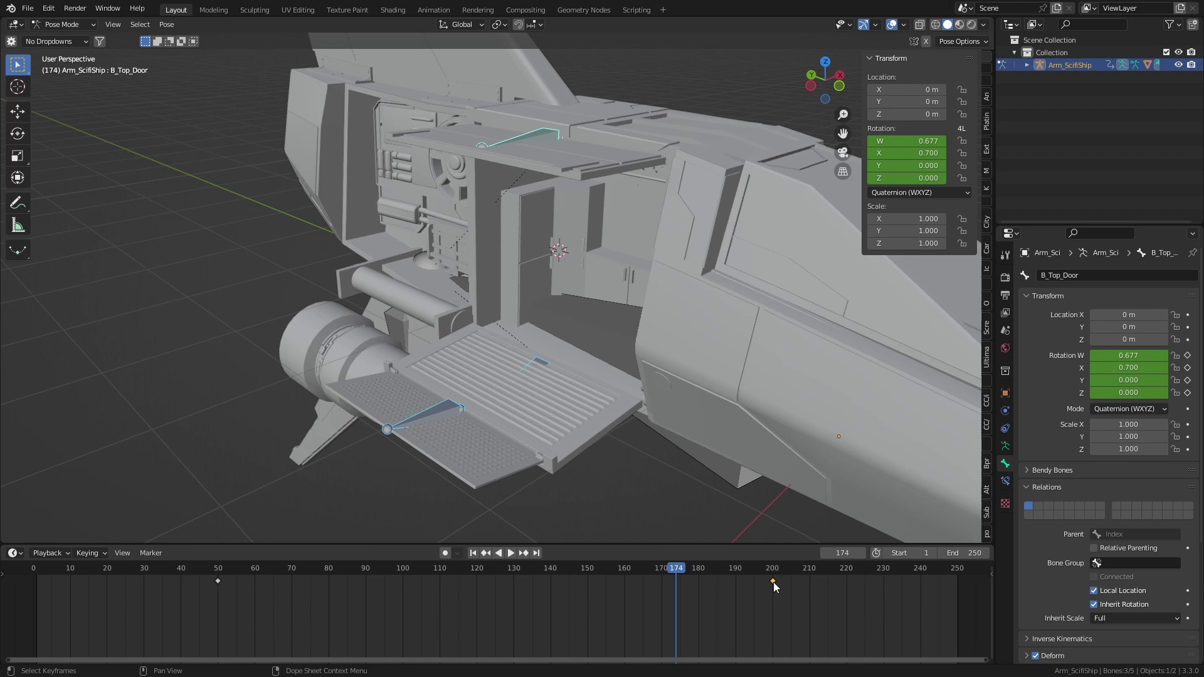
Step: Move the top door's final key from frame 200 to 153 and replay the faster opening
drag(773, 582, 599, 589)
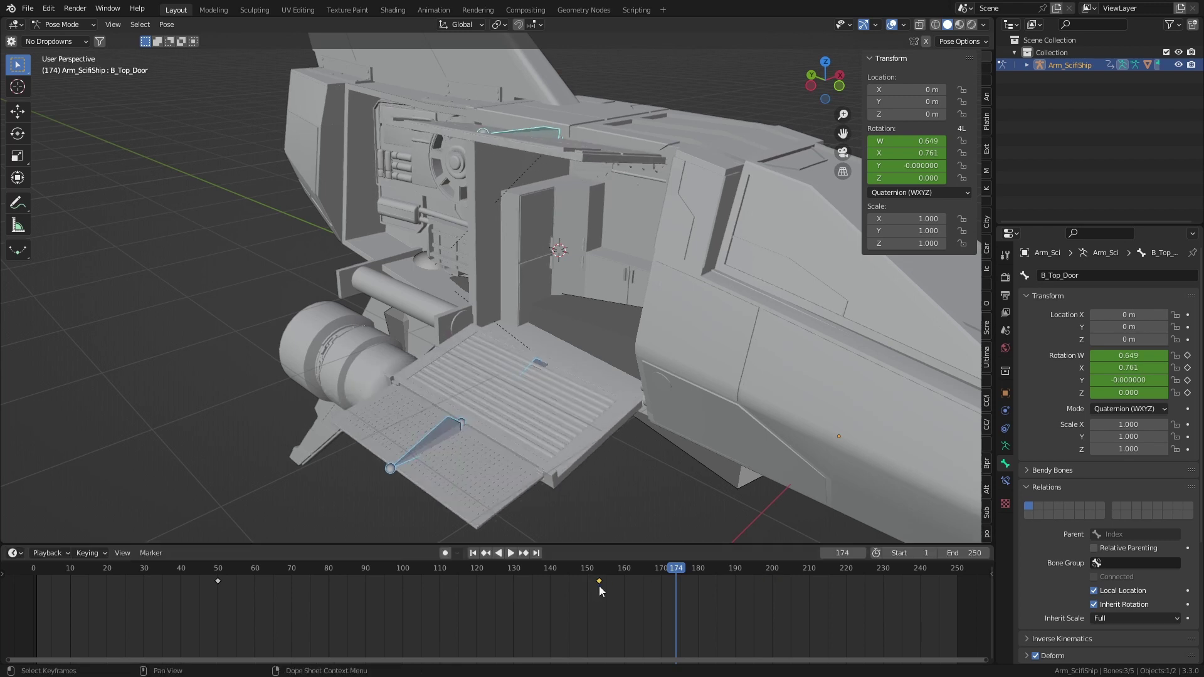
drag(669, 566, 201, 583)
key(space)
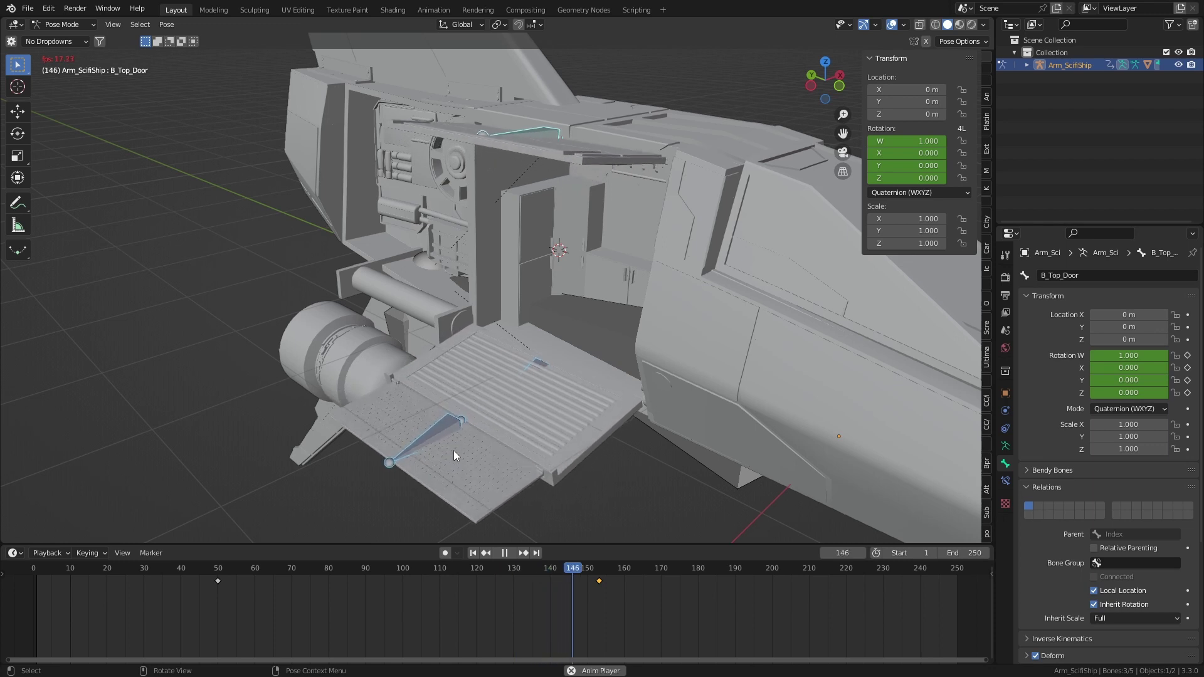
key(space)
drag(535, 569, 290, 560)
Step: At frame 57, select the B_Bottom_Door_2 bone, using wireframe shading to see it
key(space)
key(space)
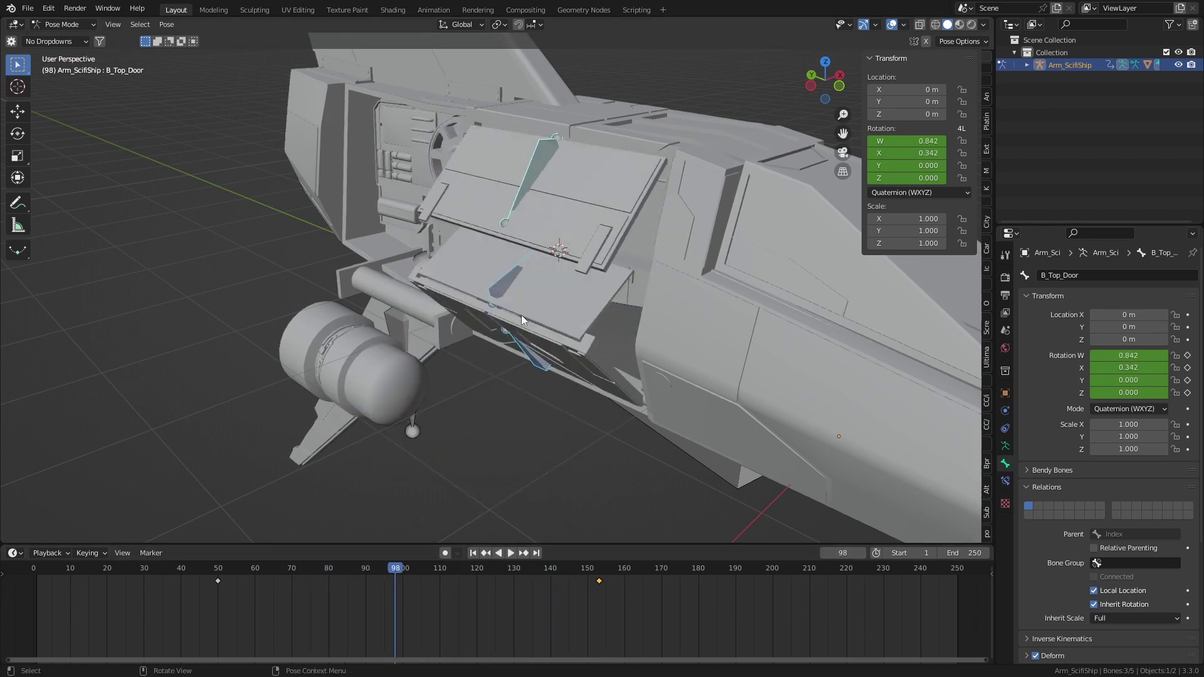
drag(359, 565, 241, 556)
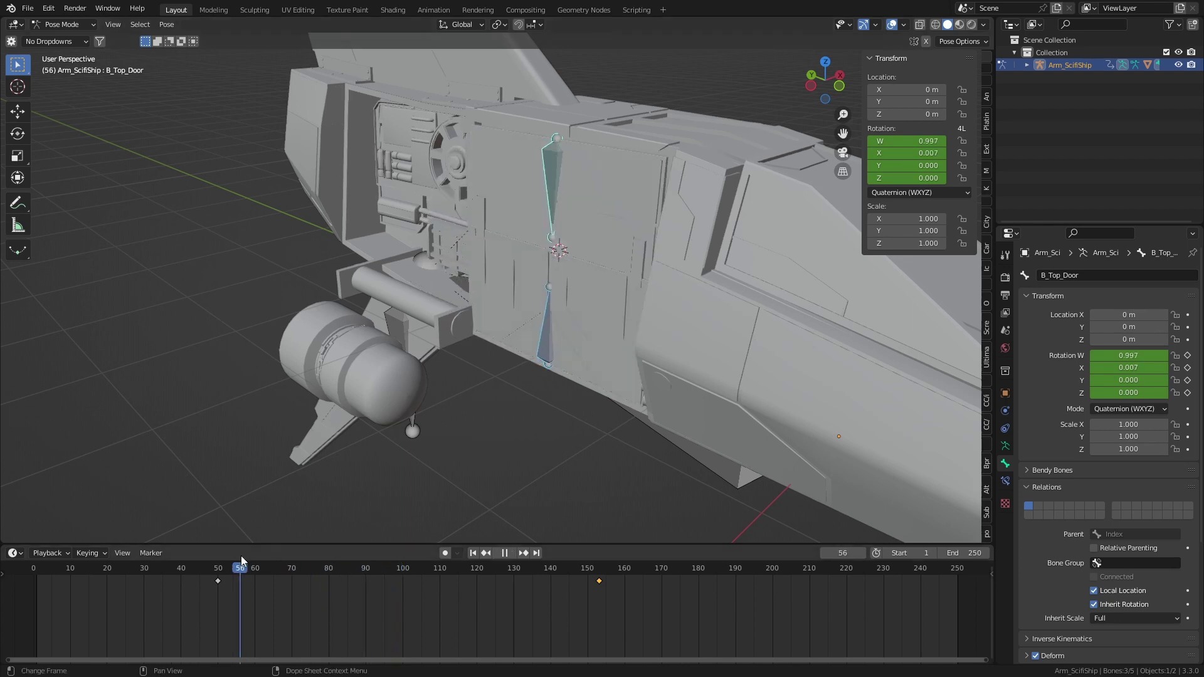
key(space)
key(Escape)
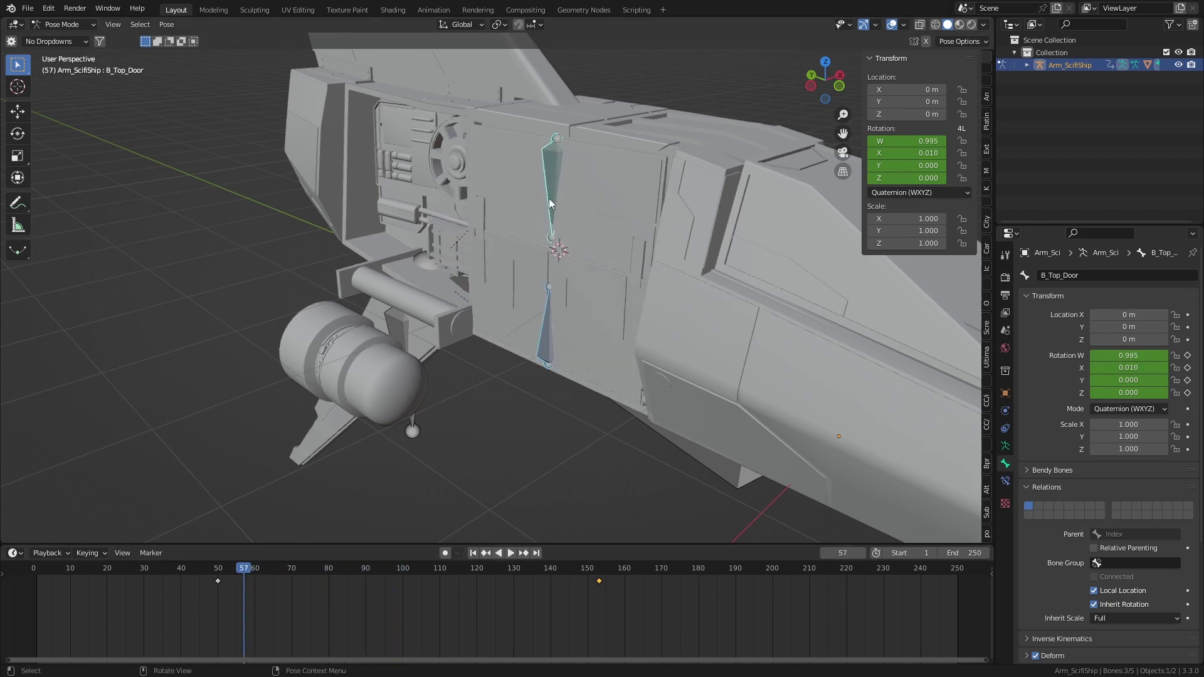
click(558, 379)
click(551, 357)
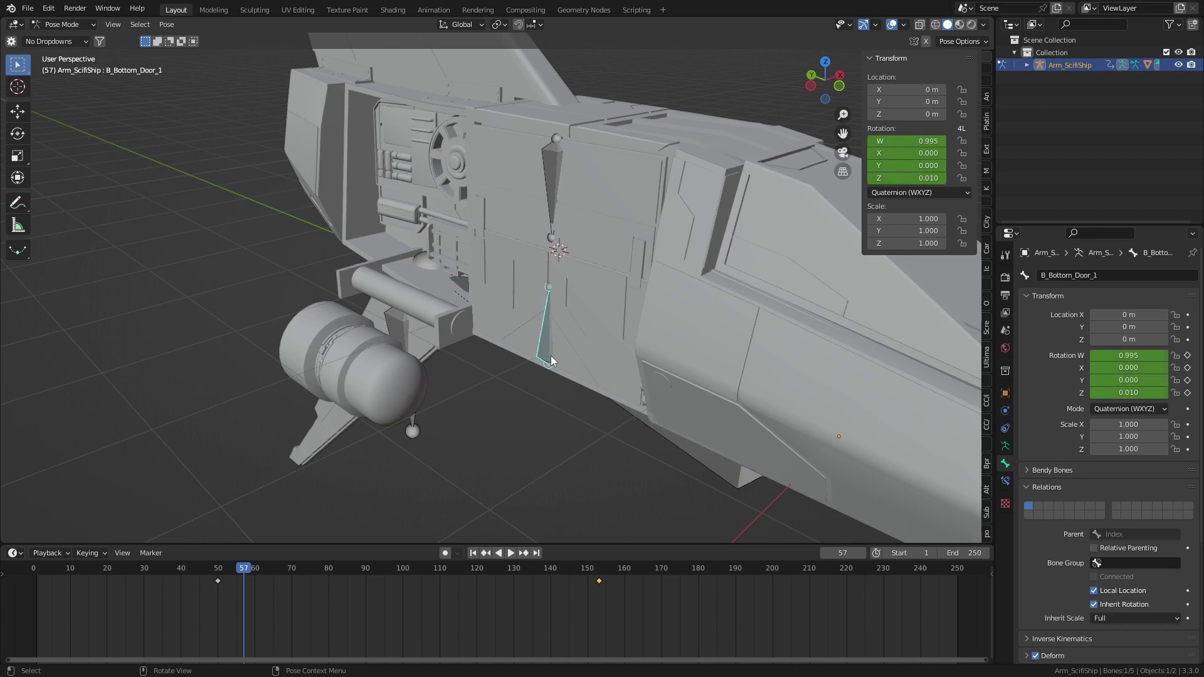
key(z)
click(466, 358)
click(550, 321)
key(z)
click(600, 282)
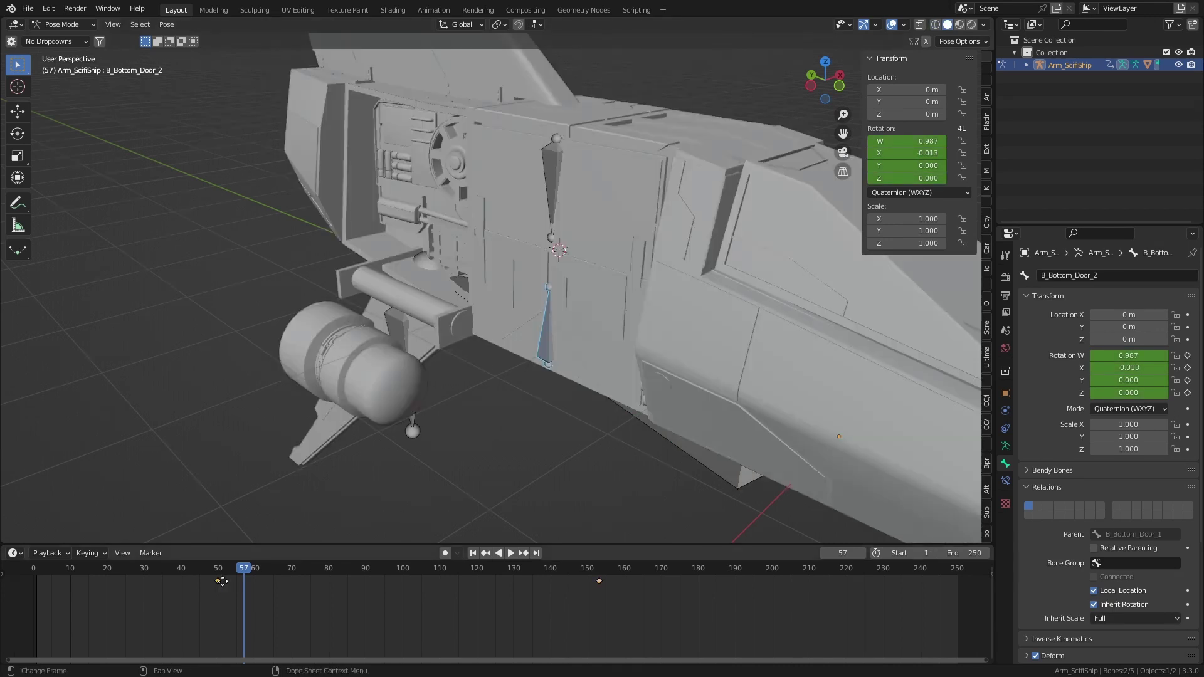
Step: Drag B_Bottom_Door_2's first rotation key to frame 57 and preview the result
drag(218, 580, 279, 588)
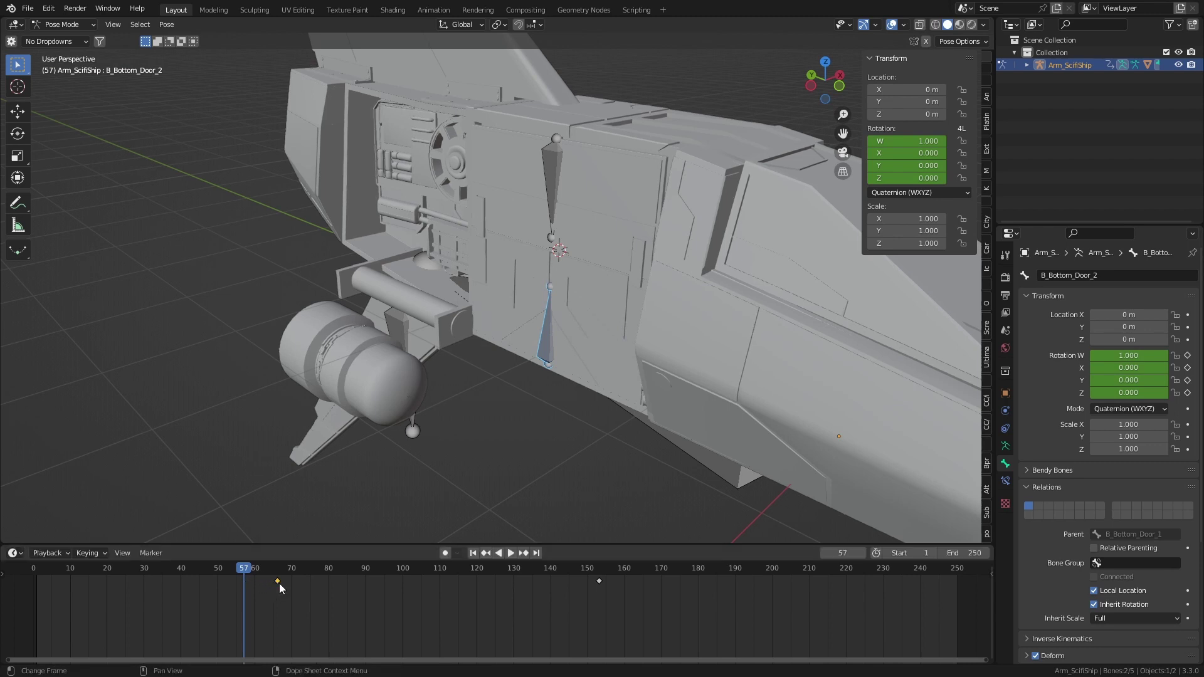
click(228, 569)
key(space)
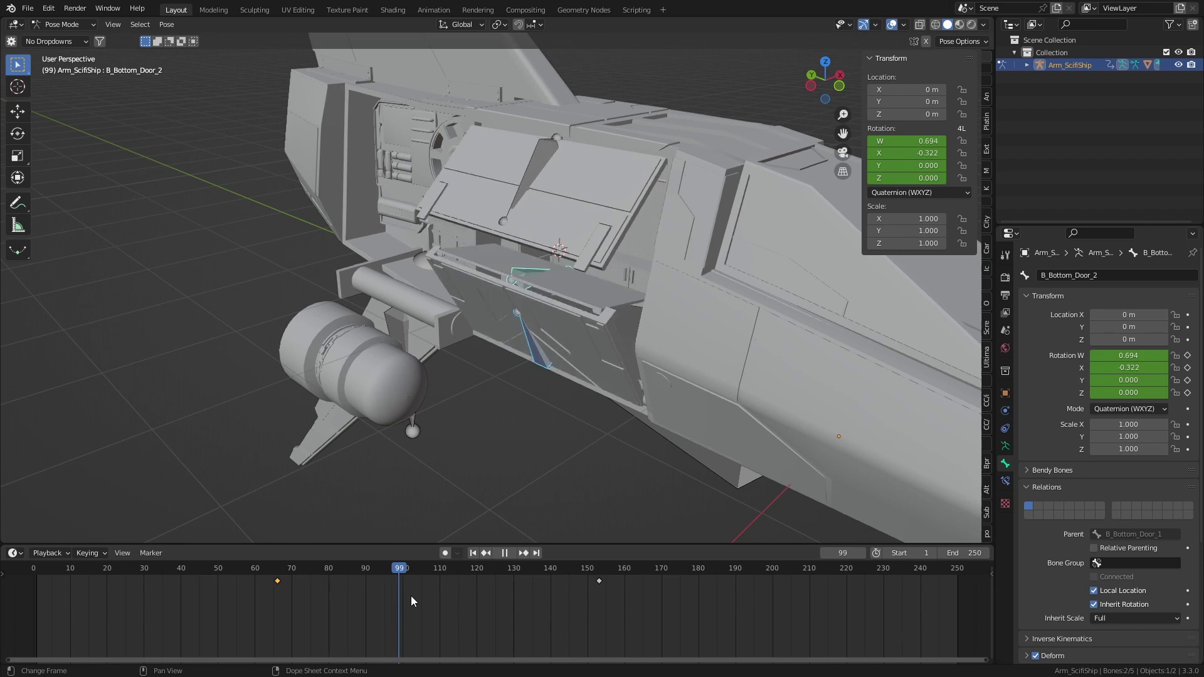
key(space)
click(491, 336)
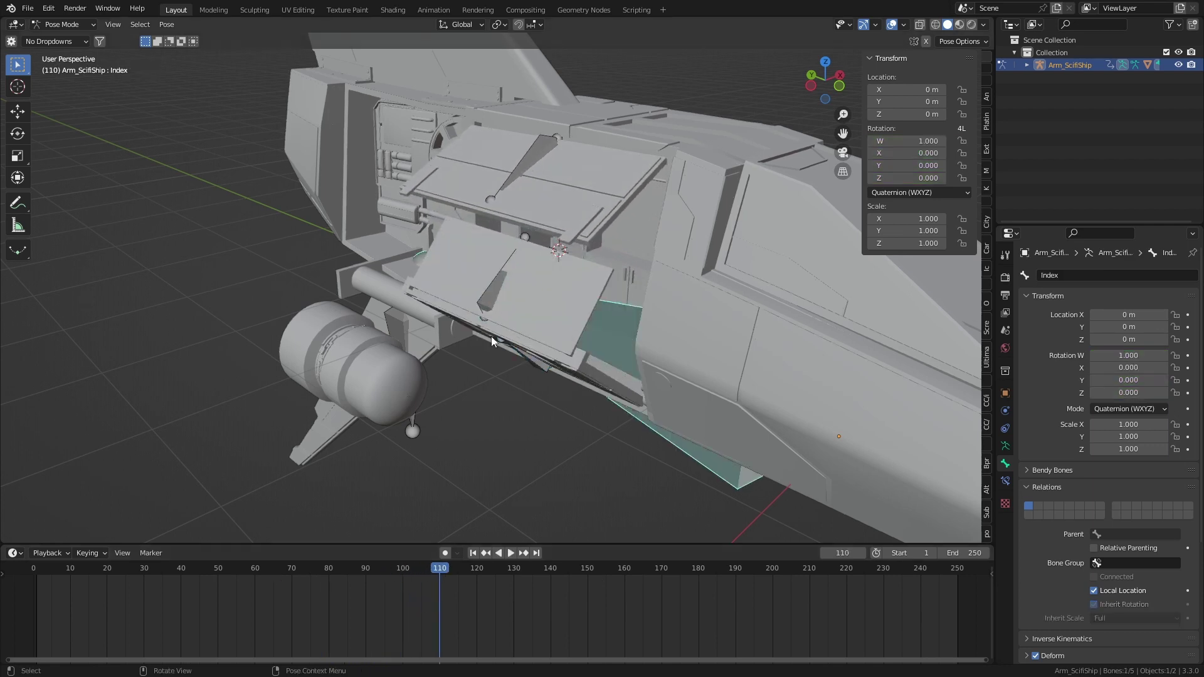
click(495, 295)
click(260, 565)
key(space)
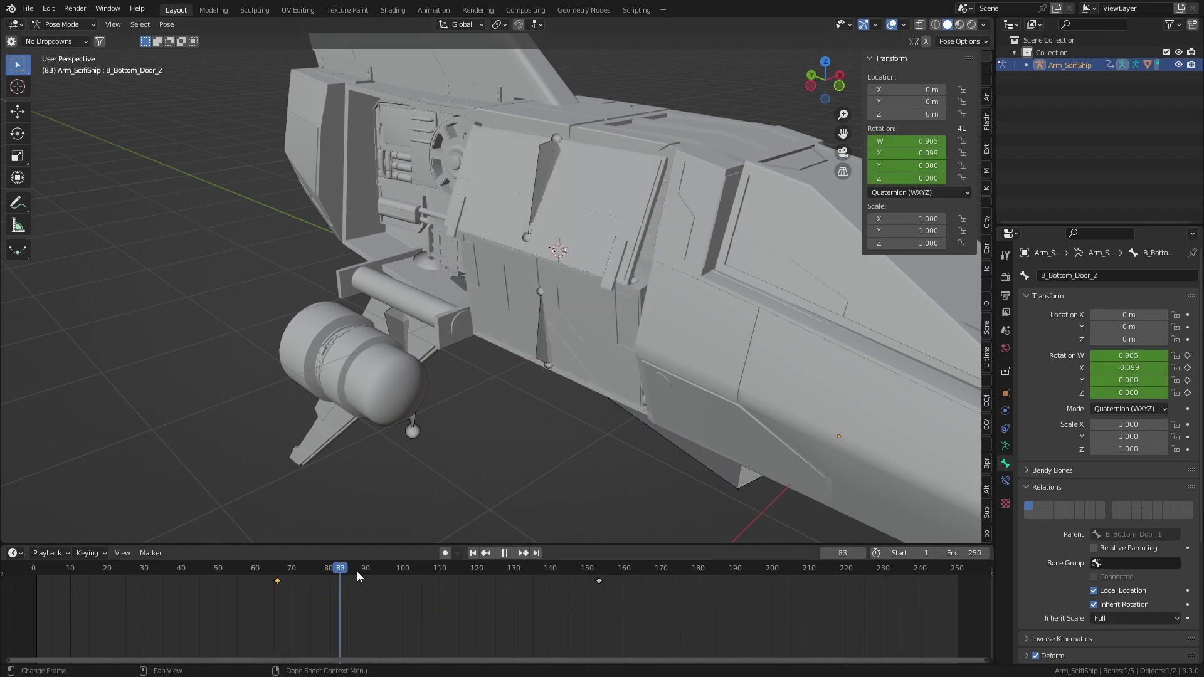
drag(357, 571, 391, 583)
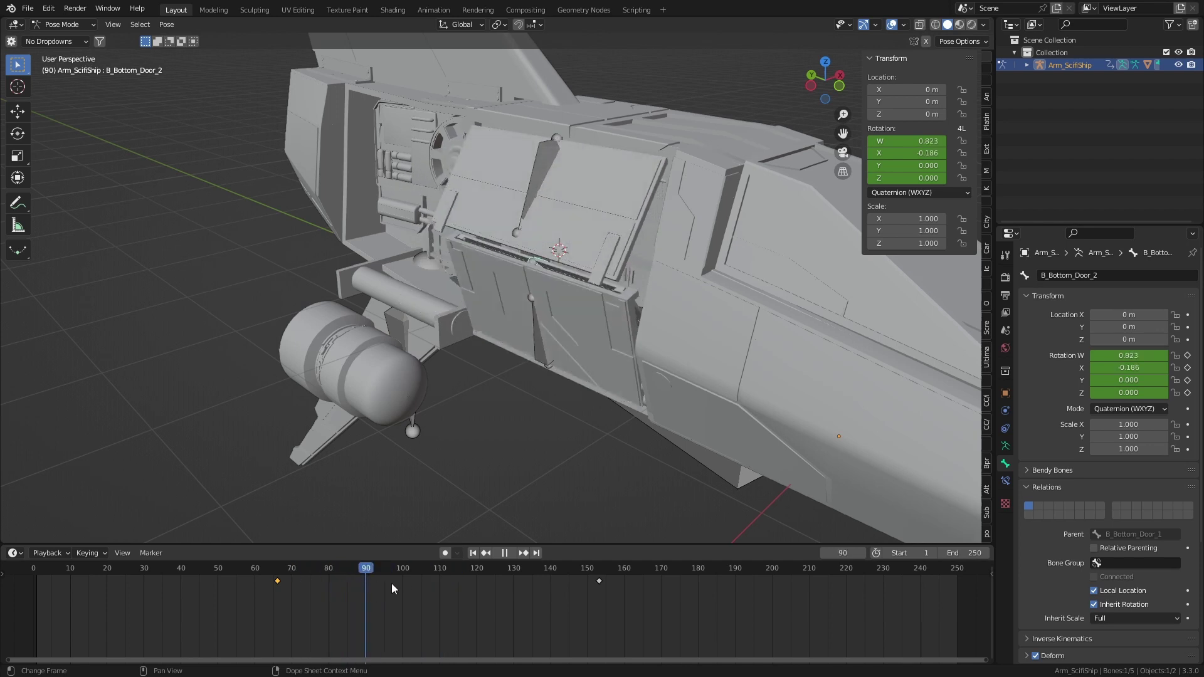
key(space)
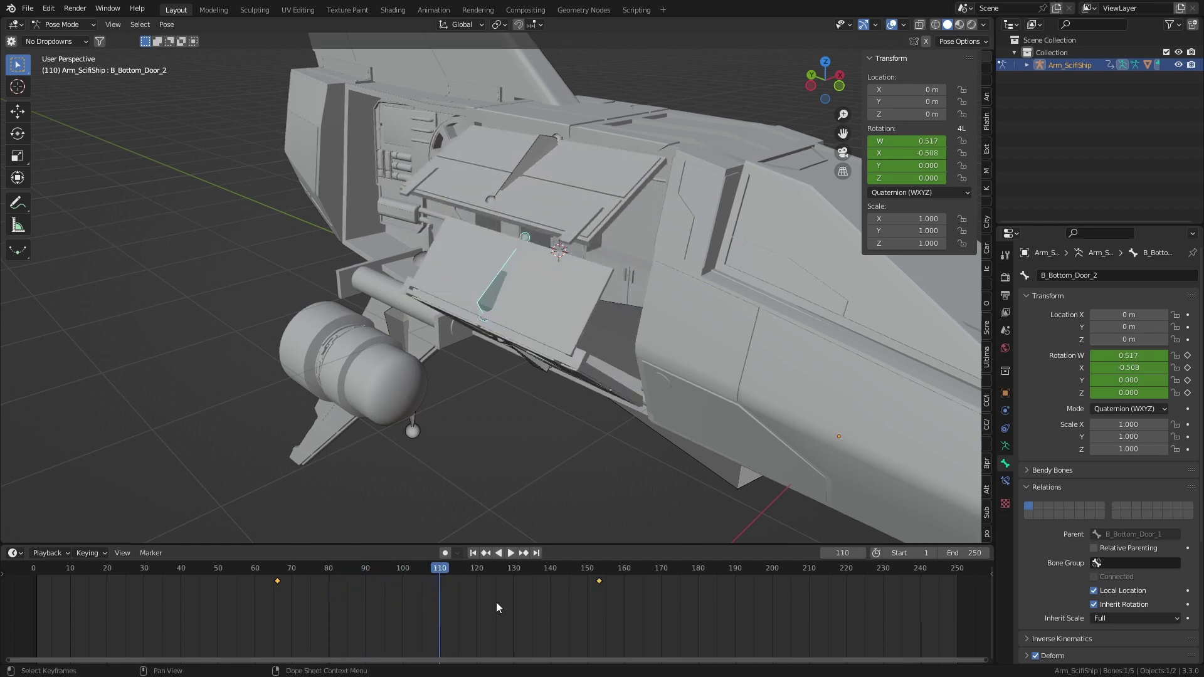
Step: Shift B_Bottom_Door_2's keys 22 frames later and play back to frame 175
key(g)
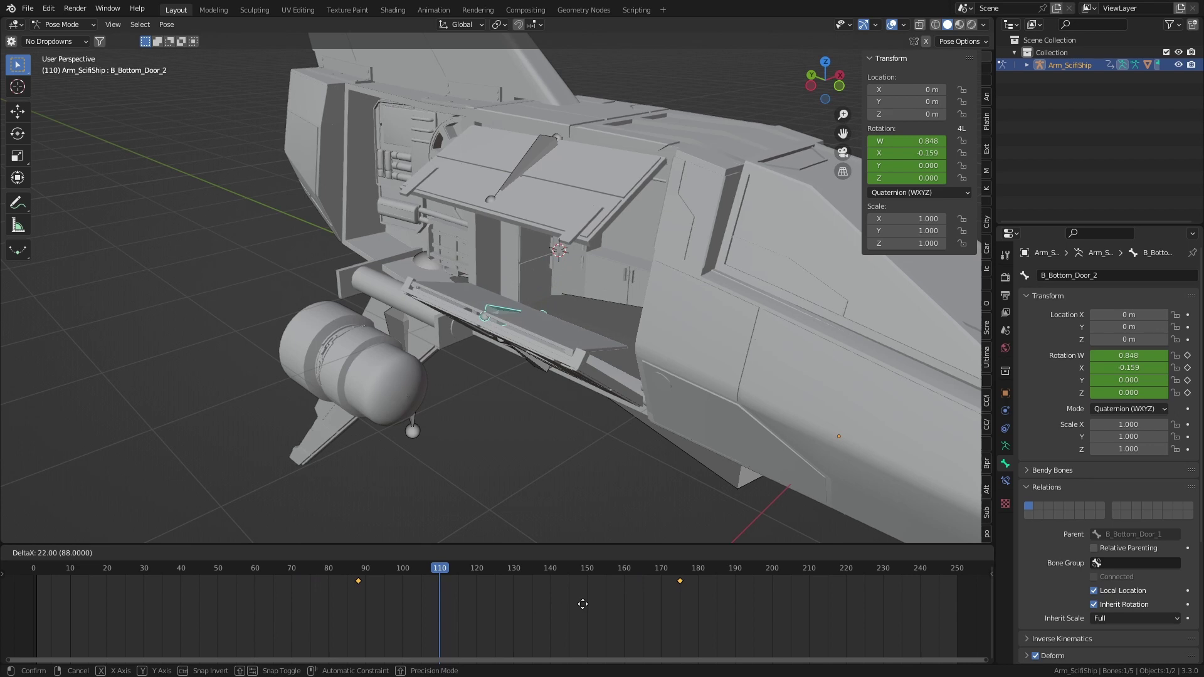
click(582, 603)
drag(377, 563, 183, 564)
key(space)
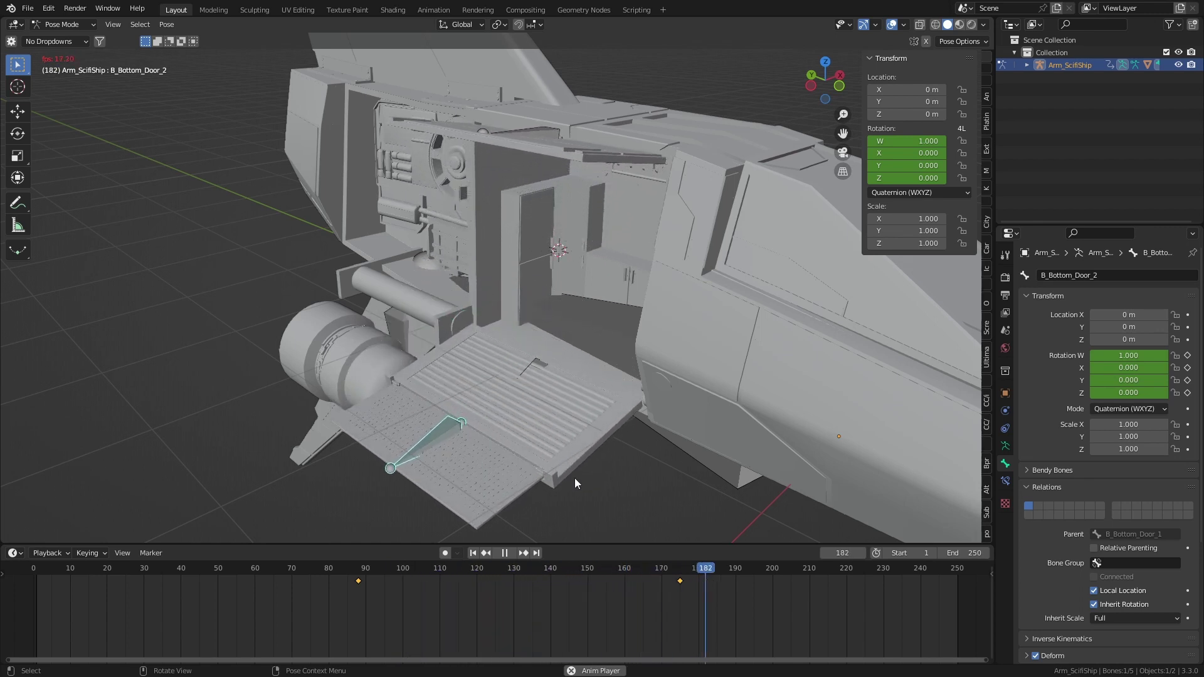
key(space)
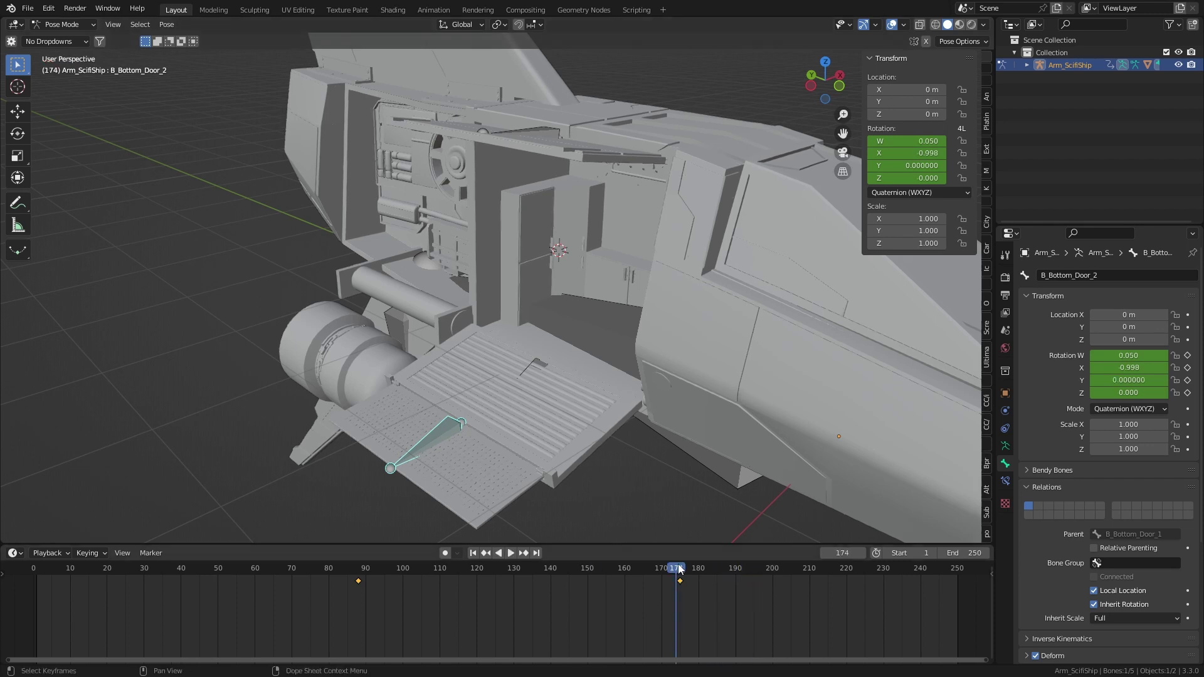
drag(680, 571, 421, 567)
key(space)
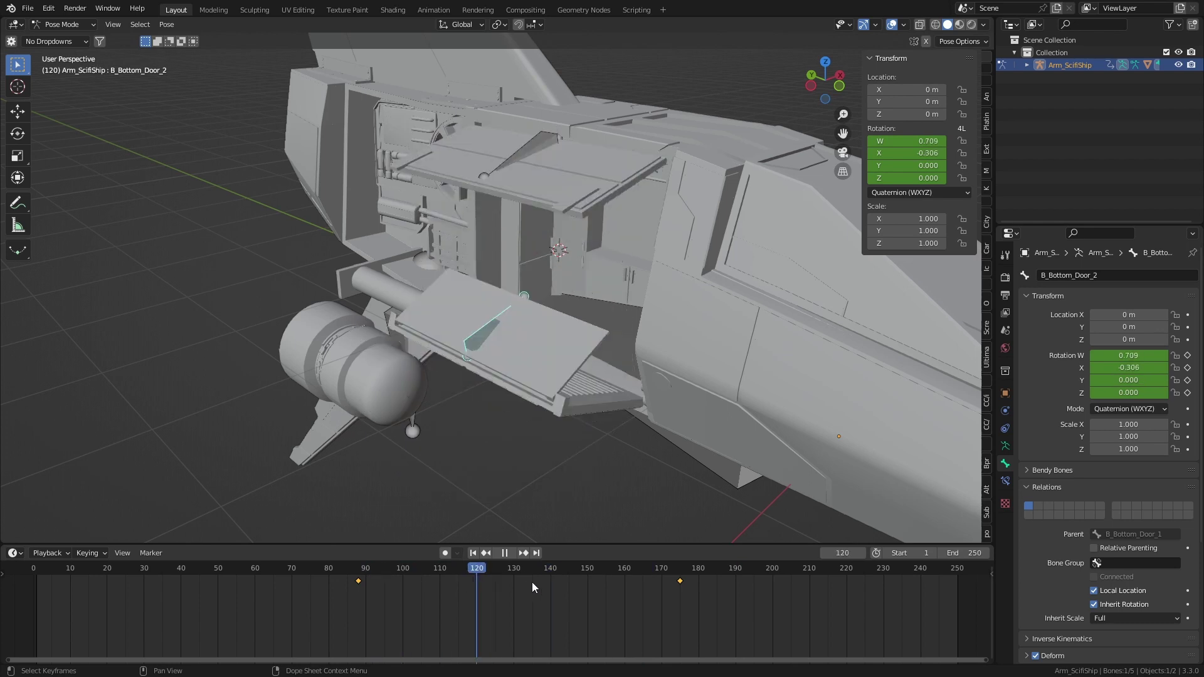
drag(531, 583, 682, 596)
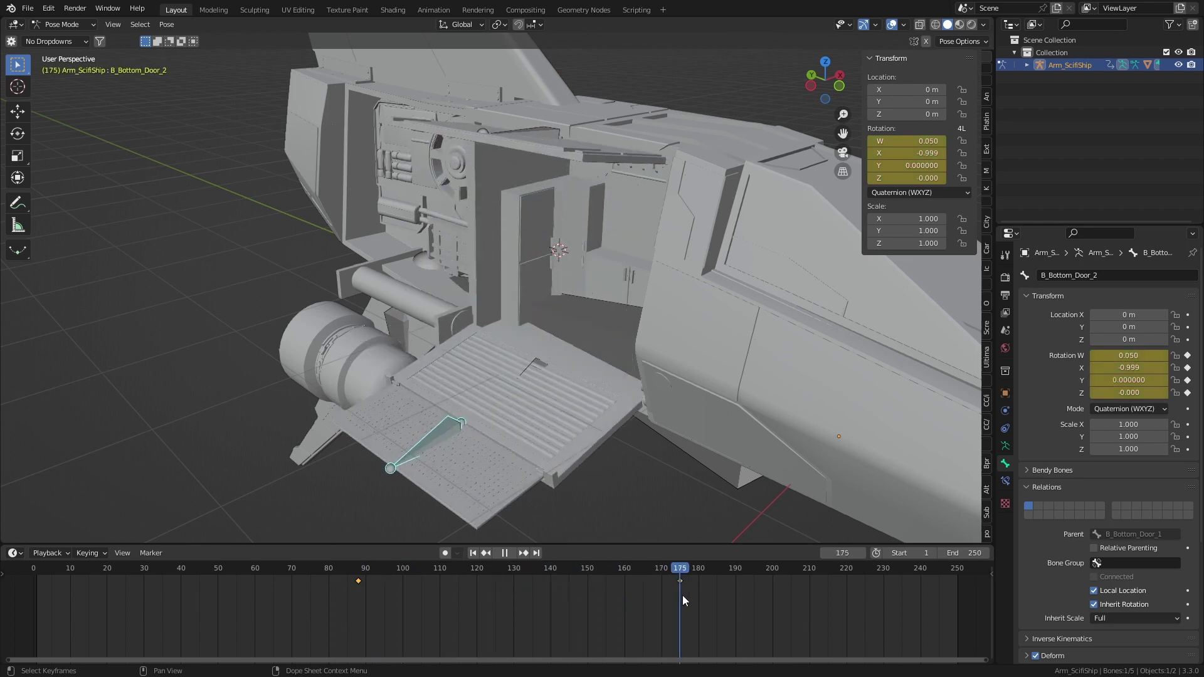
key(Escape)
key(KP_Decimal)
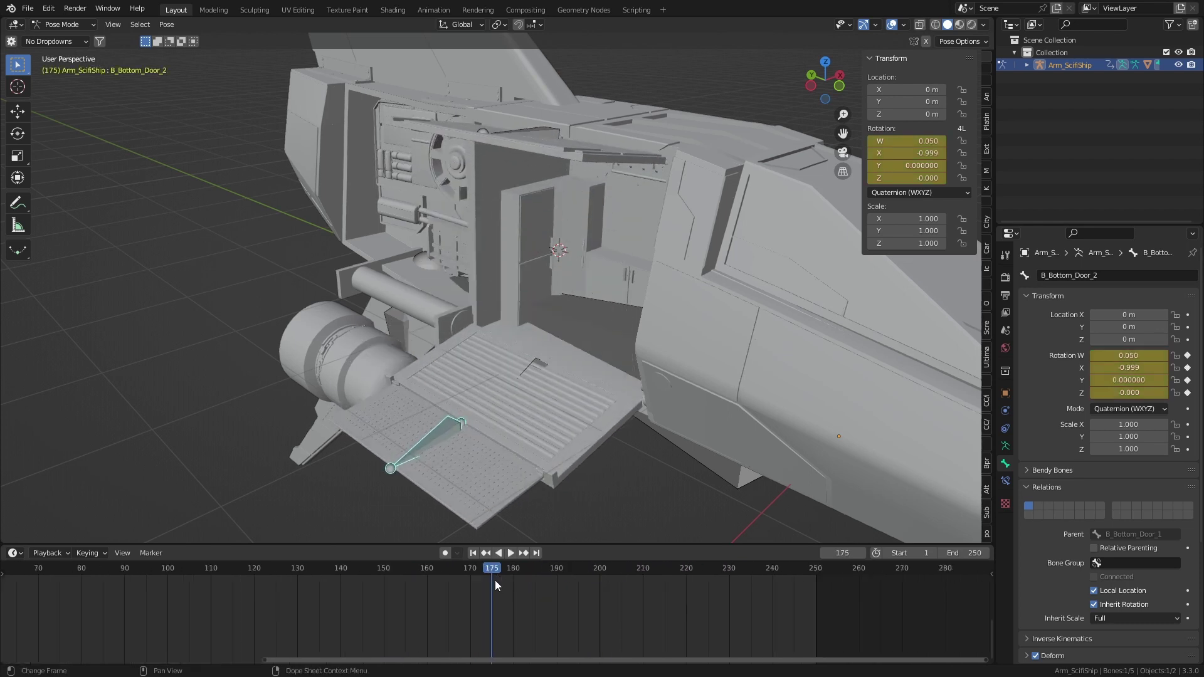
Step: Duplicate the frame-175 key to frame 182 and rotate the door bone slightly on Y
middle_drag(494, 581, 525, 605)
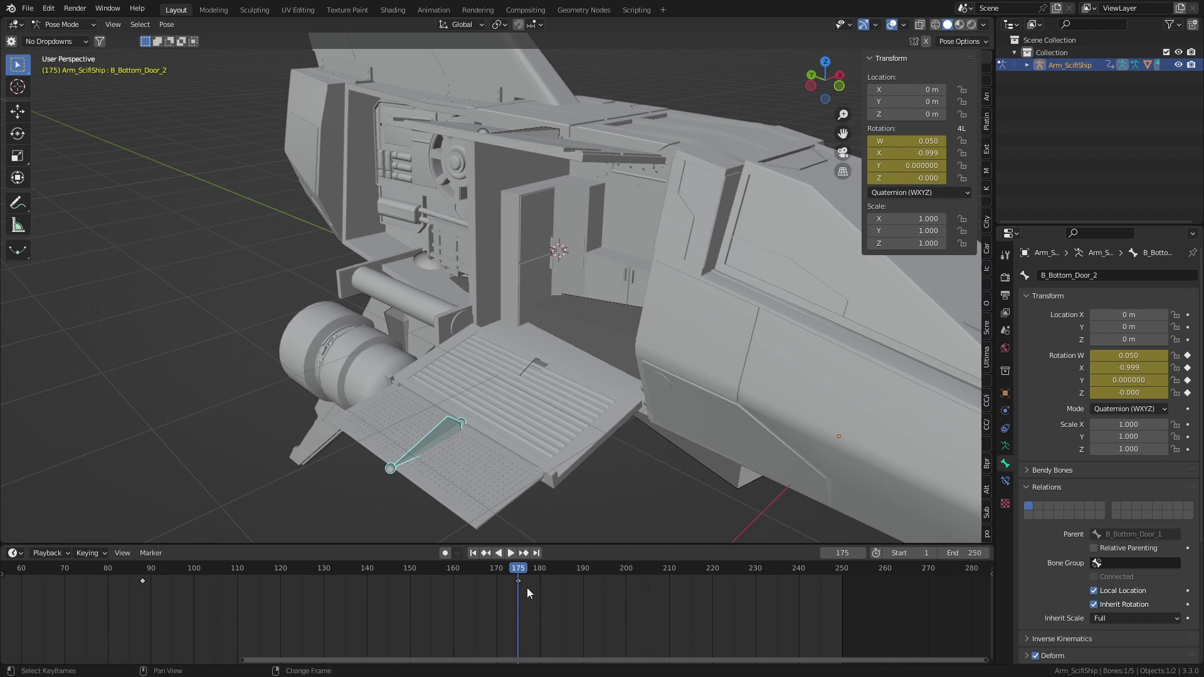
key(shift+d)
click(555, 589)
key(r)
key(y)
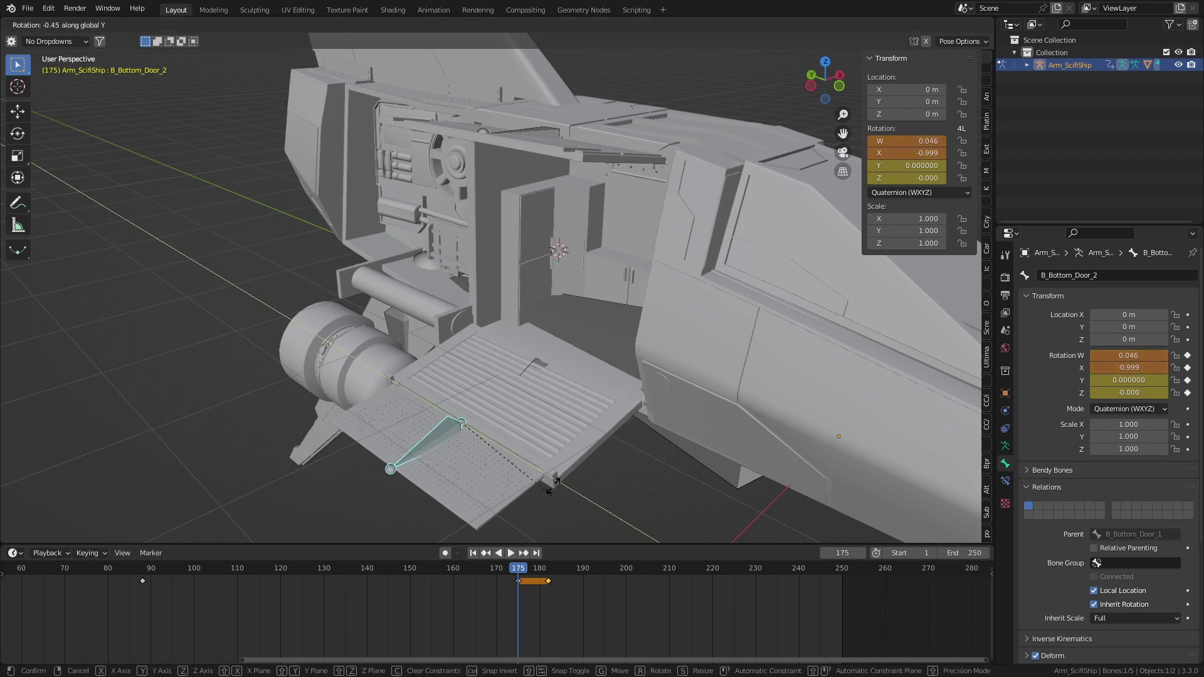
click(477, 430)
Step: In front view, rotate the door bone to the overshoot pose and key its rotation
middle_drag(477, 431, 468, 425)
key(KP_3)
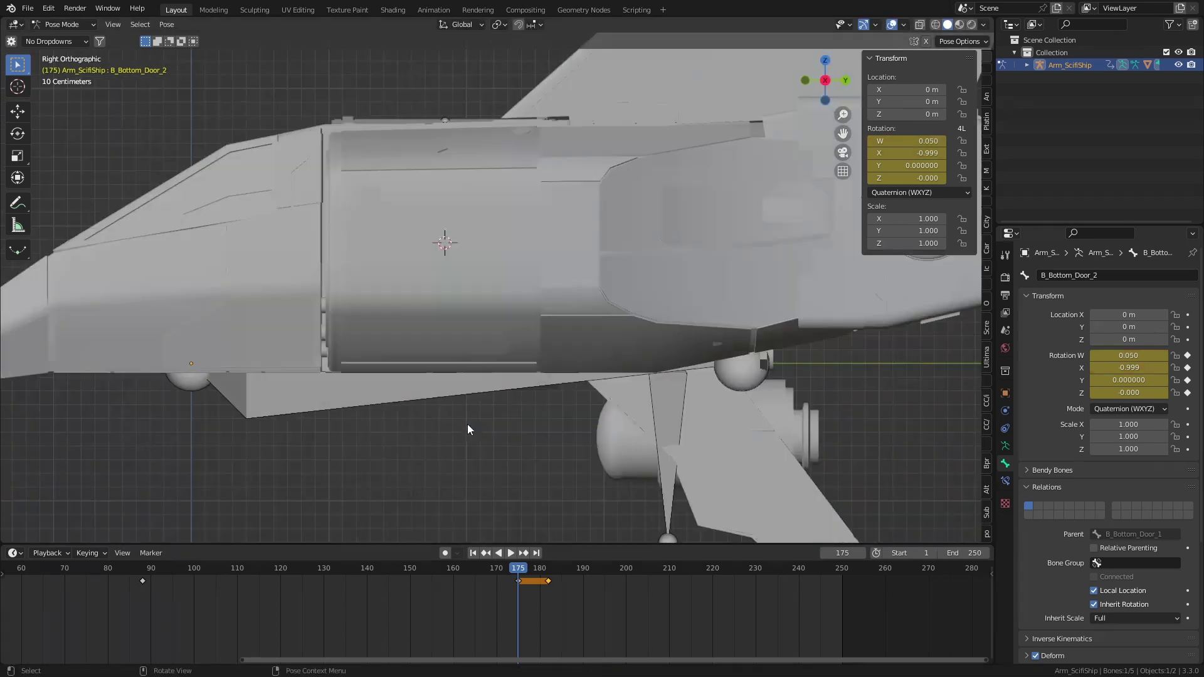
key(KP_1)
scroll(467, 424, up, 2)
scroll(608, 368, up, 2)
key(r)
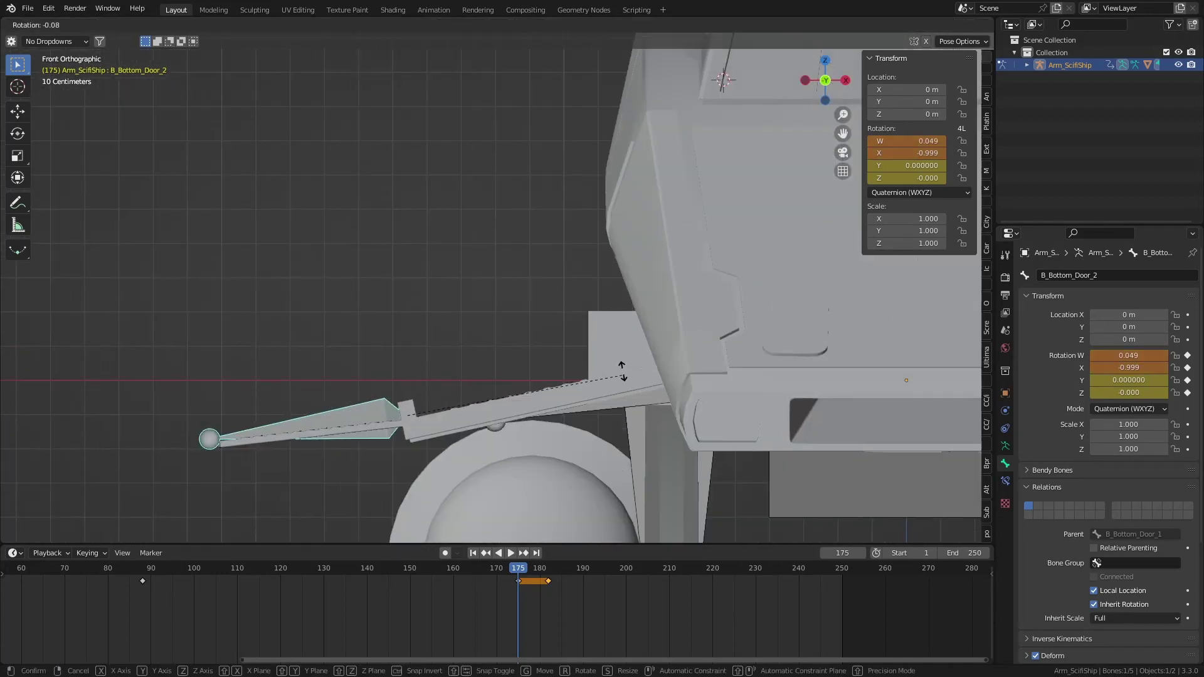
click(607, 323)
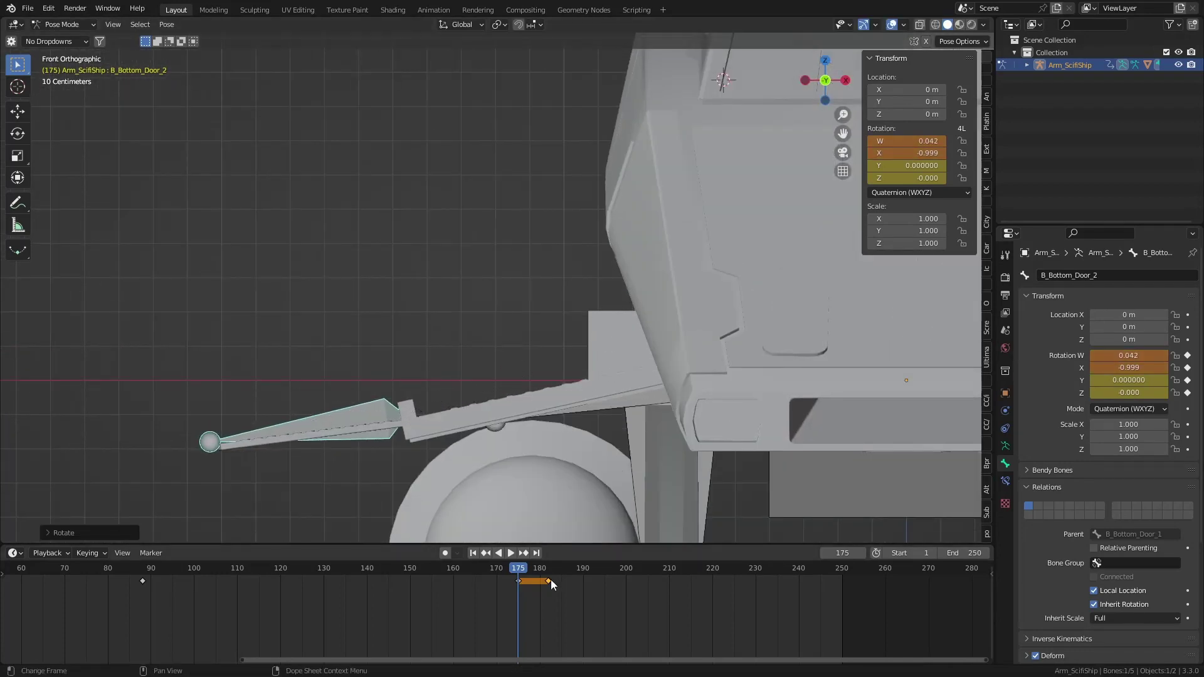
key(i)
click(499, 434)
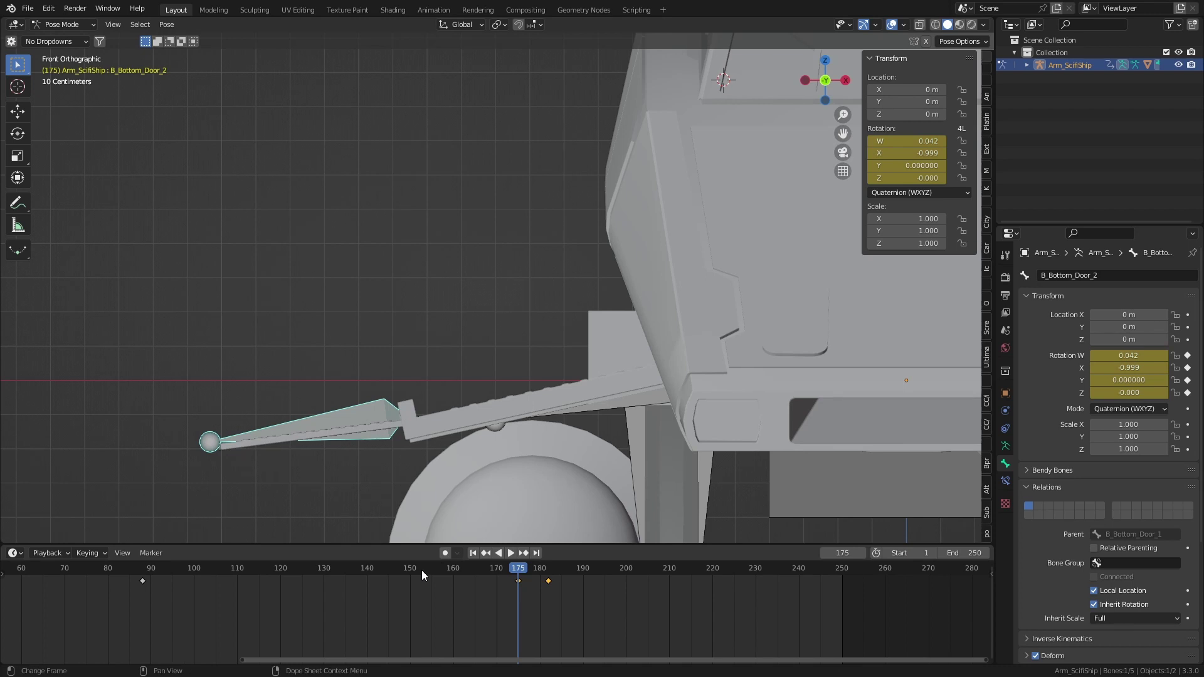
Step: Move the settle key to about frame 191 and play back the overshoot from frame 162
click(421, 571)
key(space)
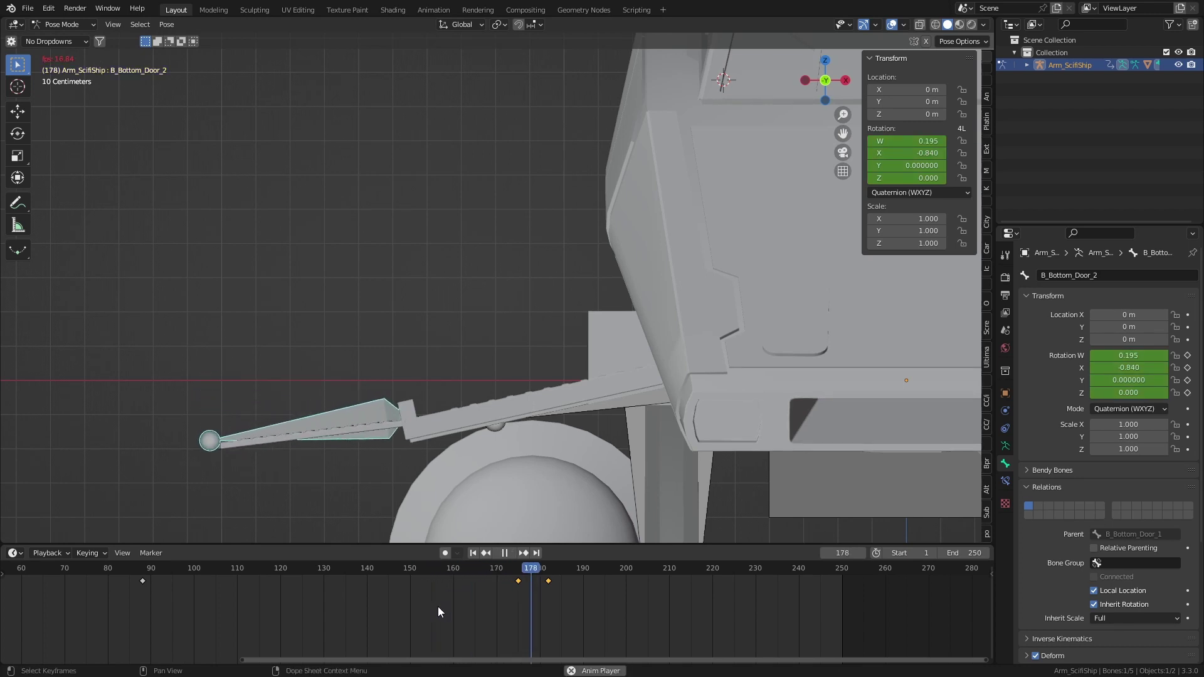
key(space)
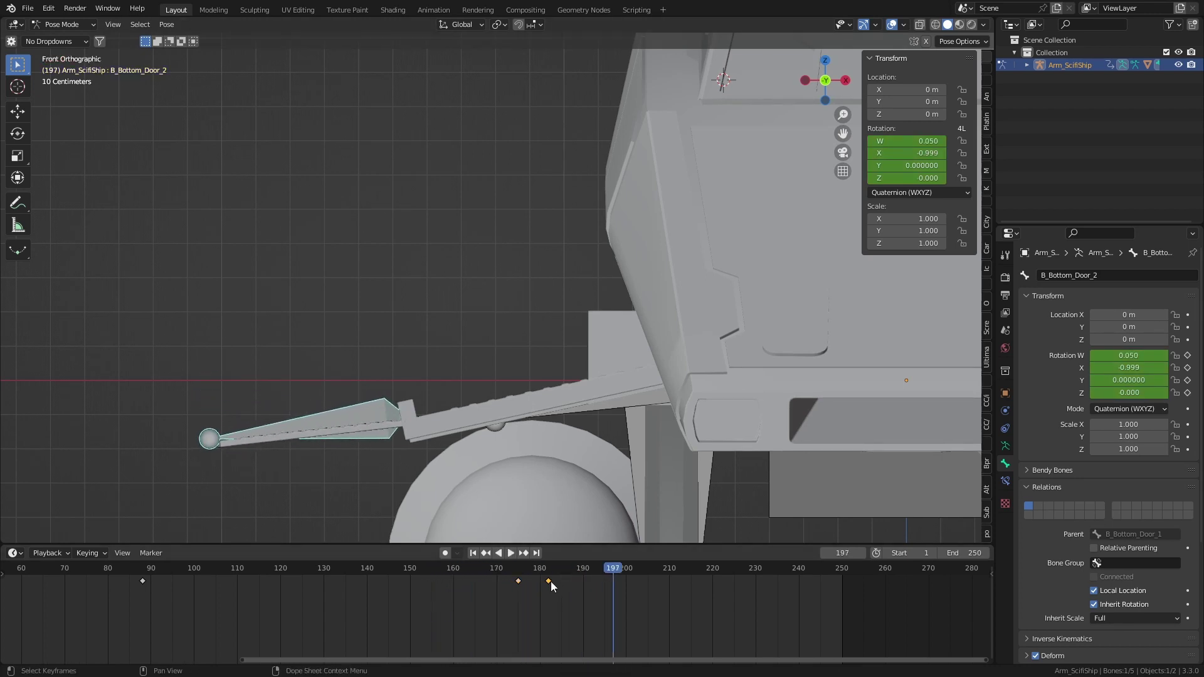
drag(550, 582, 588, 583)
click(460, 570)
key(space)
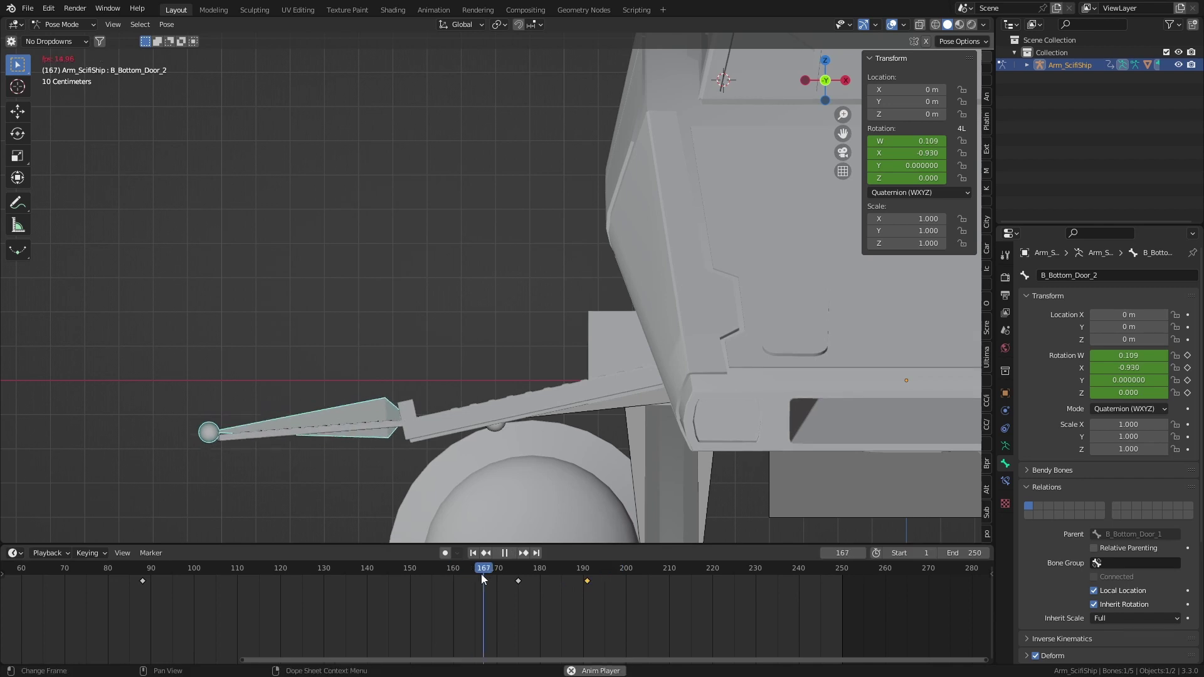
middle_drag(413, 473, 485, 464)
key(space)
Step: Give B_Top_Door's keys Back interpolation and play back the door animation
click(589, 168)
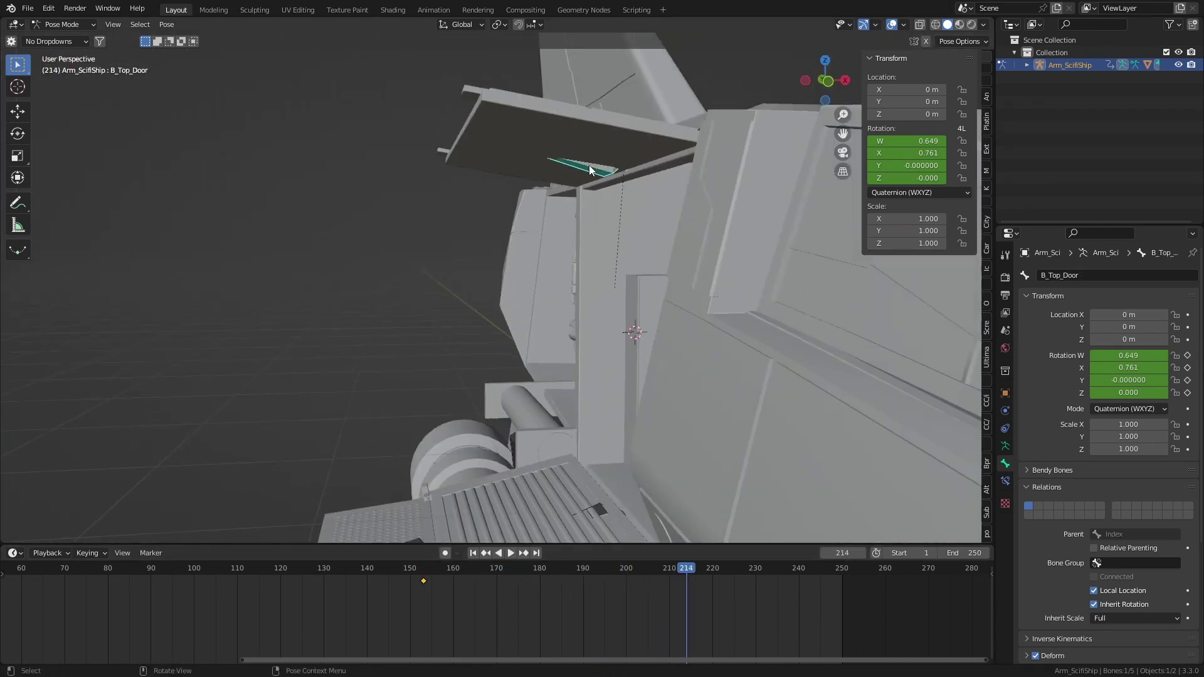
key(KP_3)
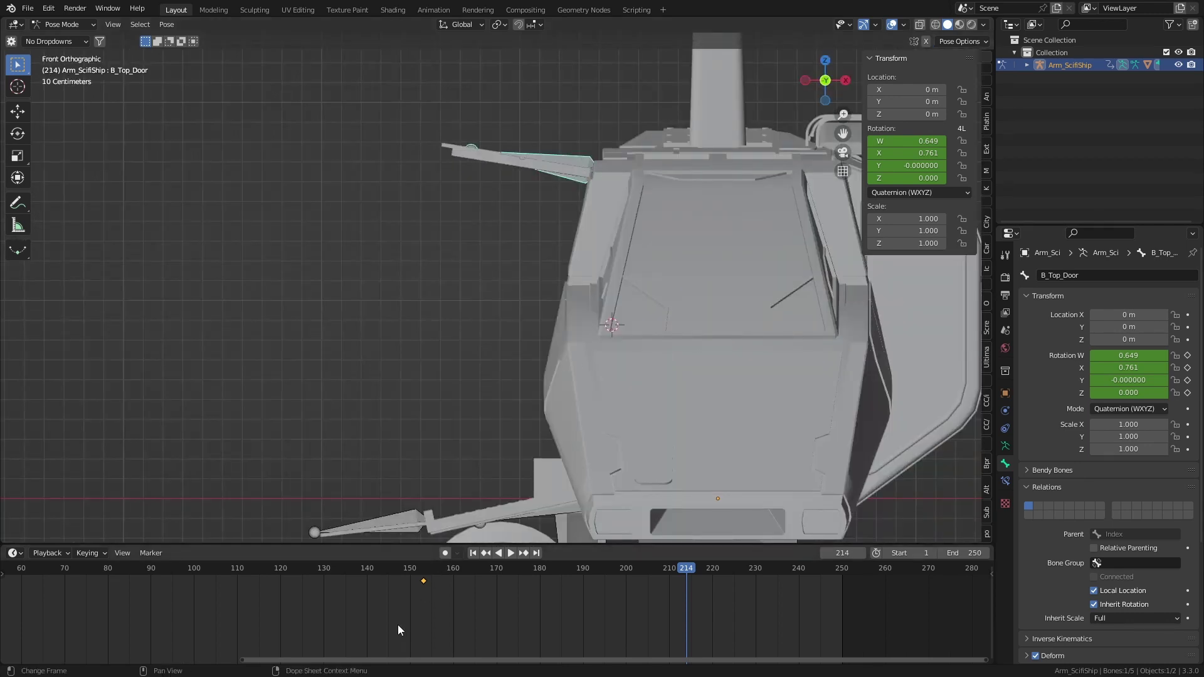
scroll(398, 625, down, 3)
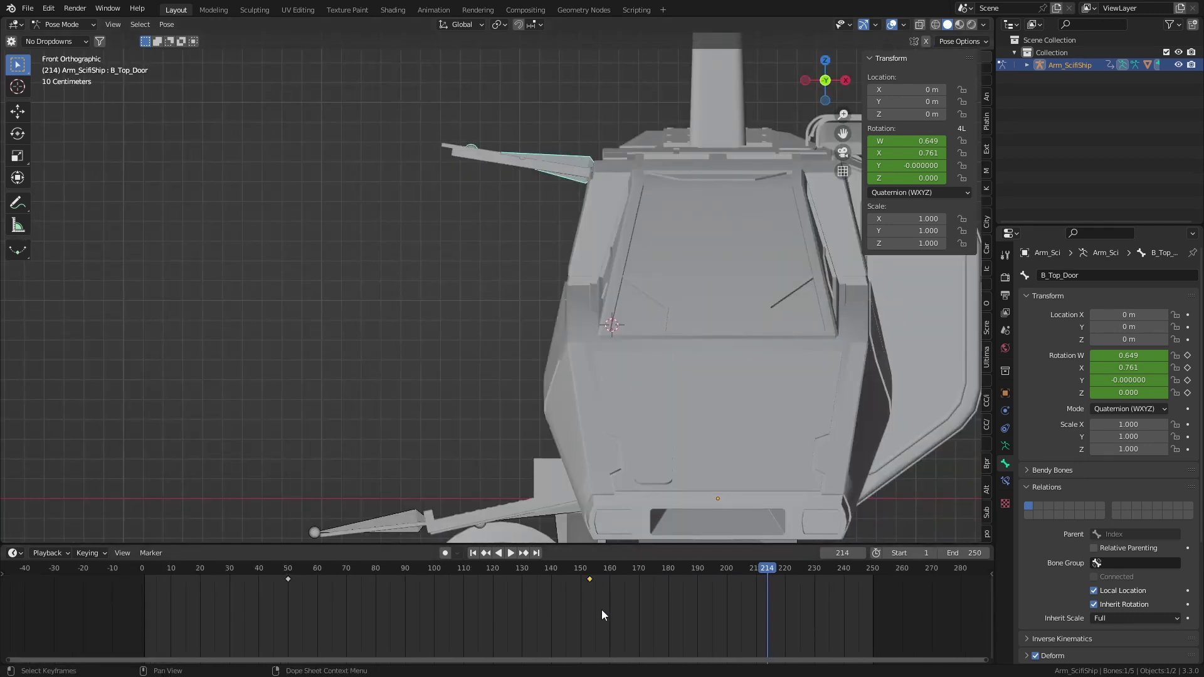
key(t)
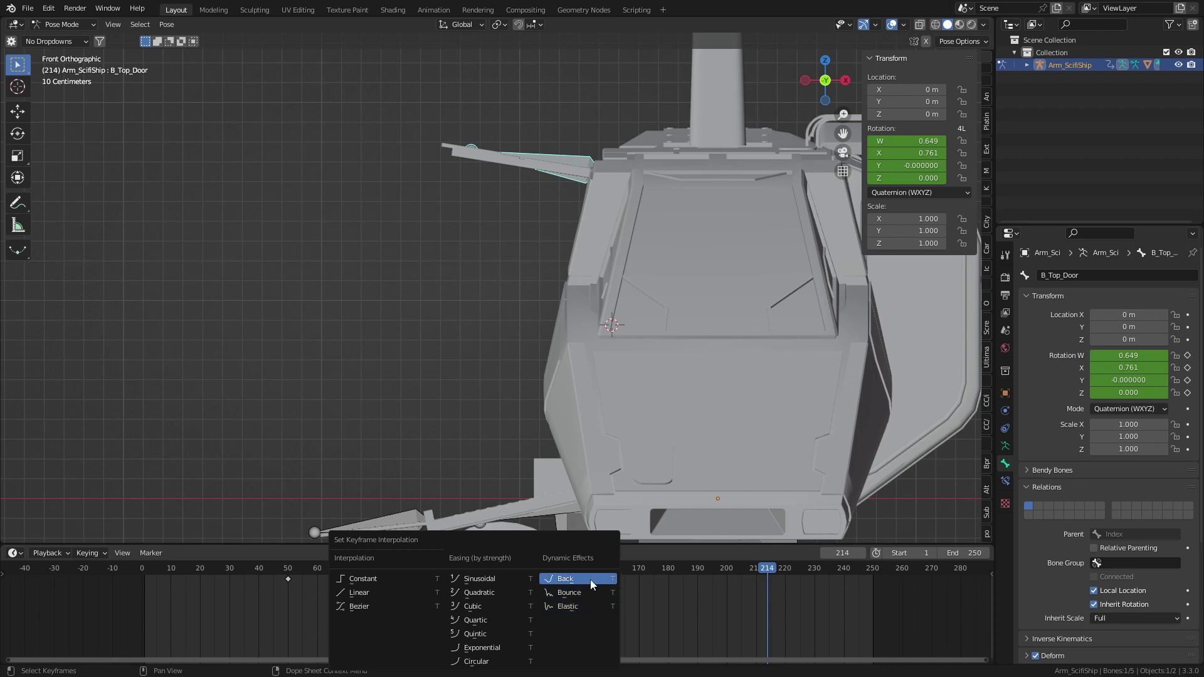
click(590, 579)
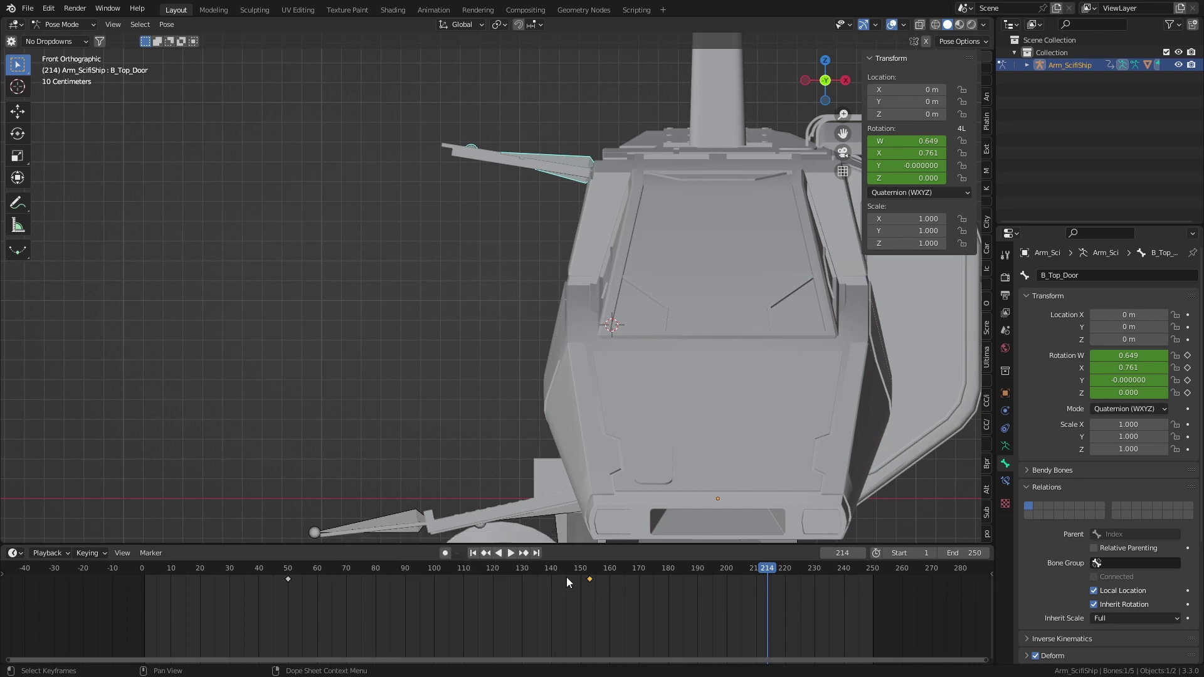
click(254, 570)
key(space)
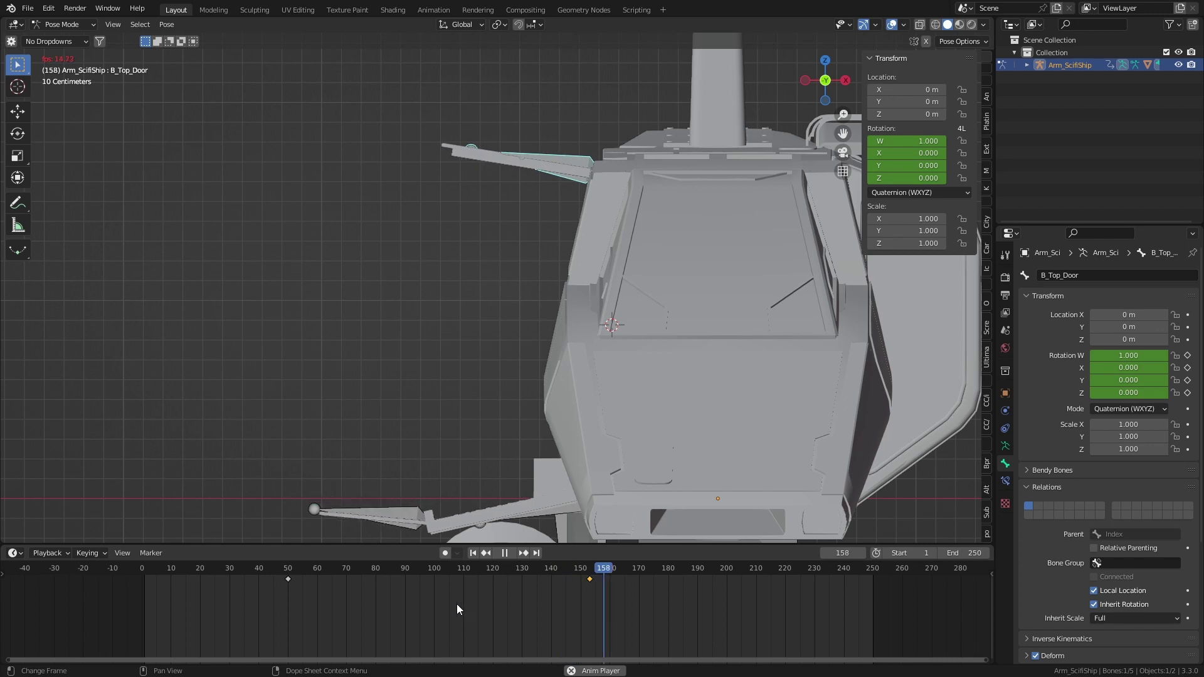
key(space)
Step: Reopen the interpolation menu without changing it and replay the Back-eased door twice
right_click(338, 614)
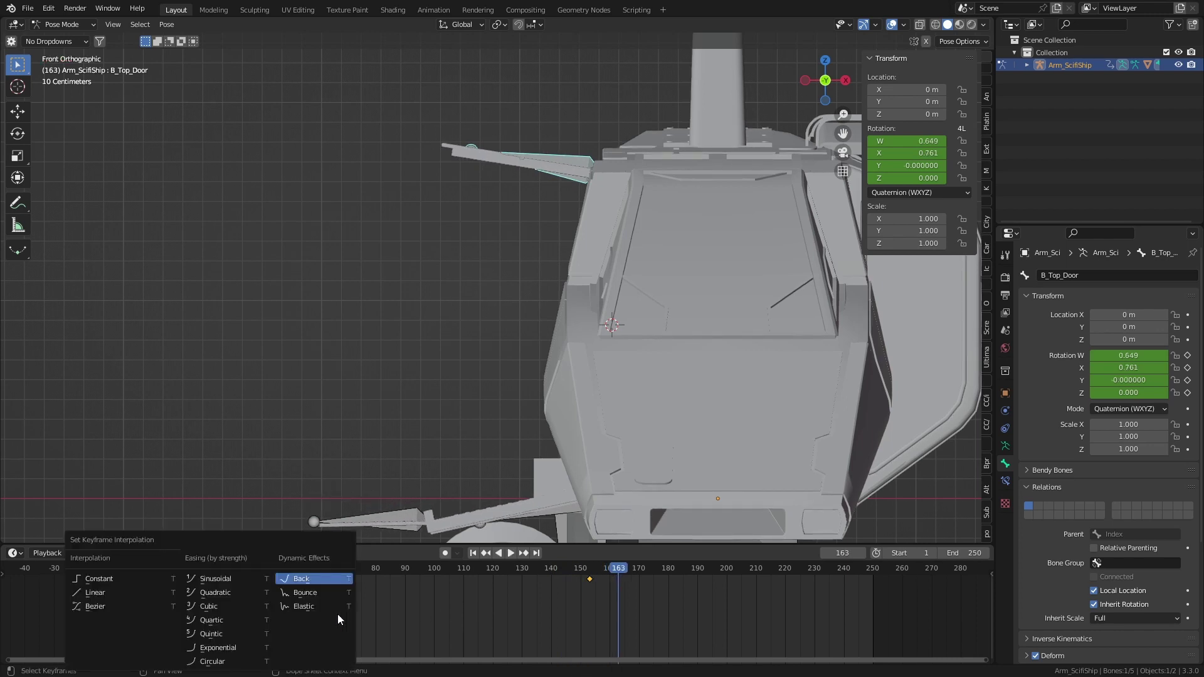
click(307, 577)
click(268, 571)
key(space)
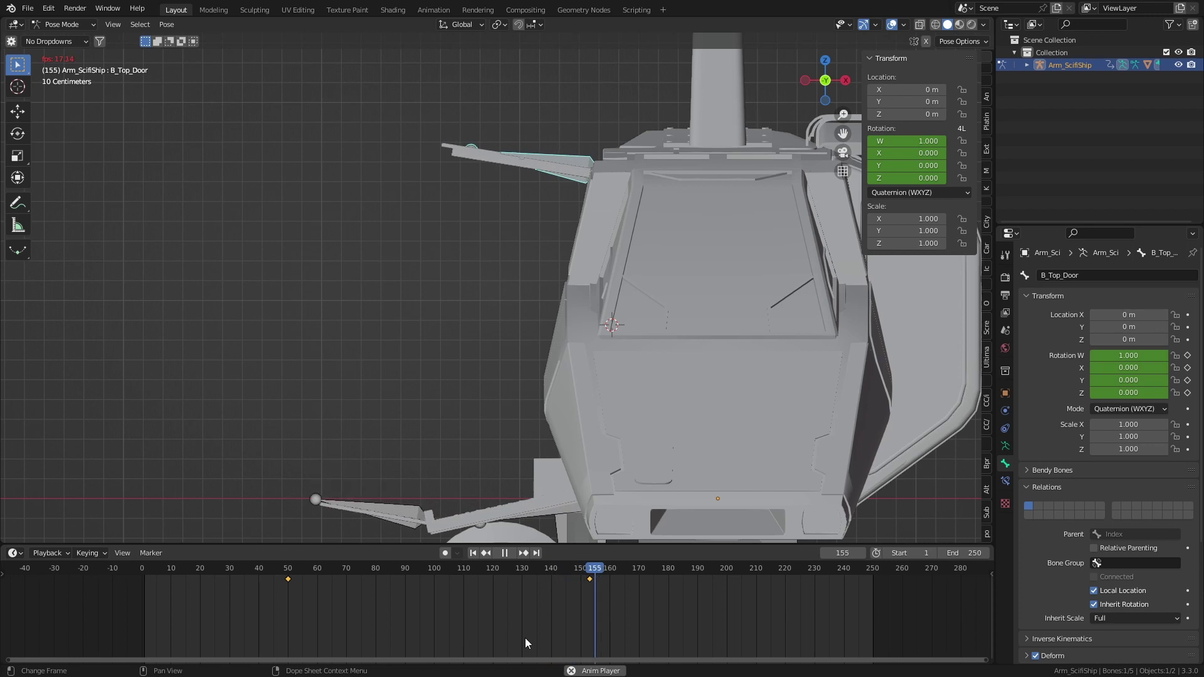
key(space)
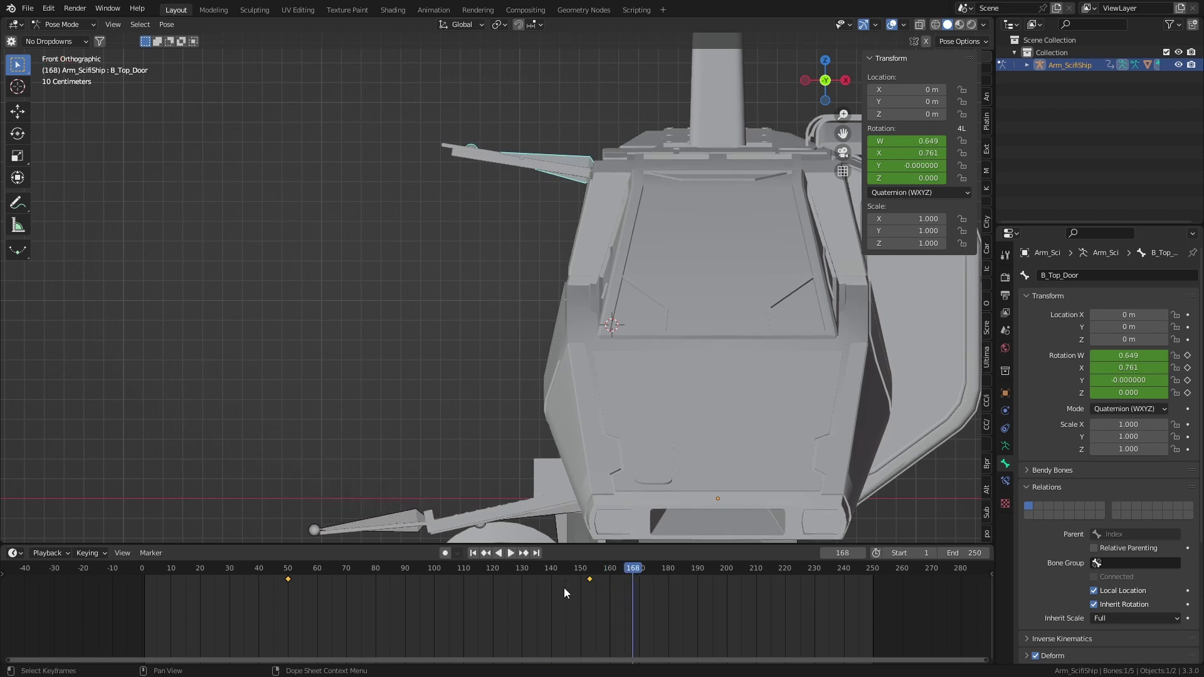
right_click(563, 590)
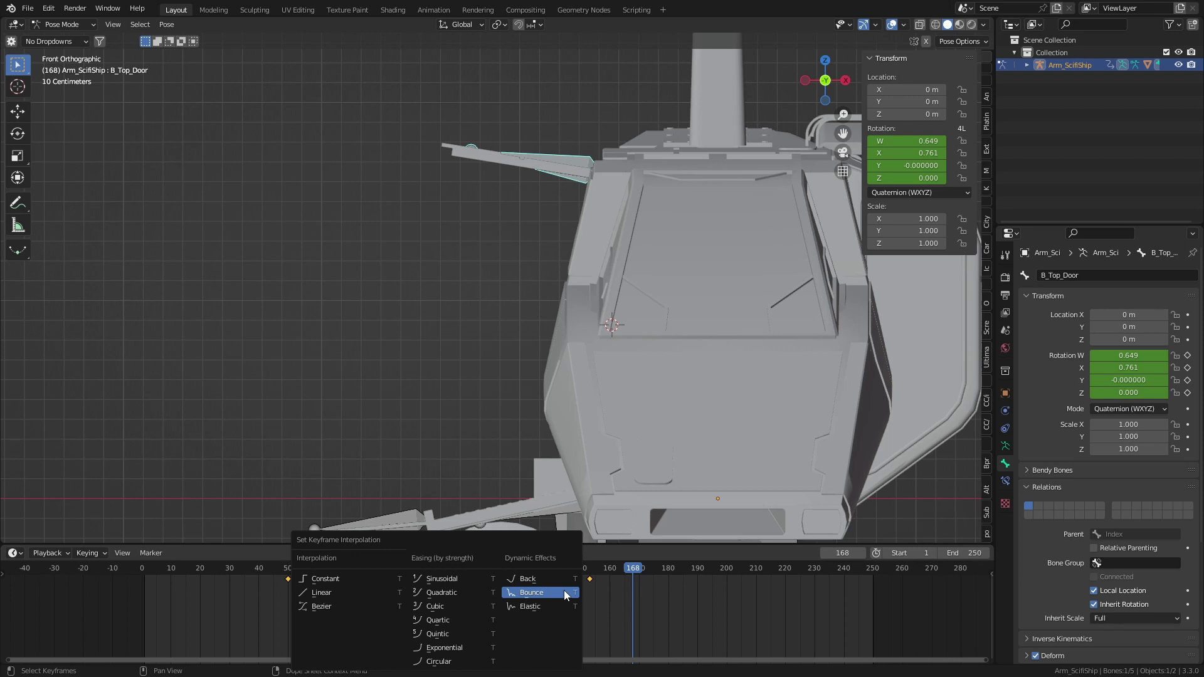
click(231, 566)
key(space)
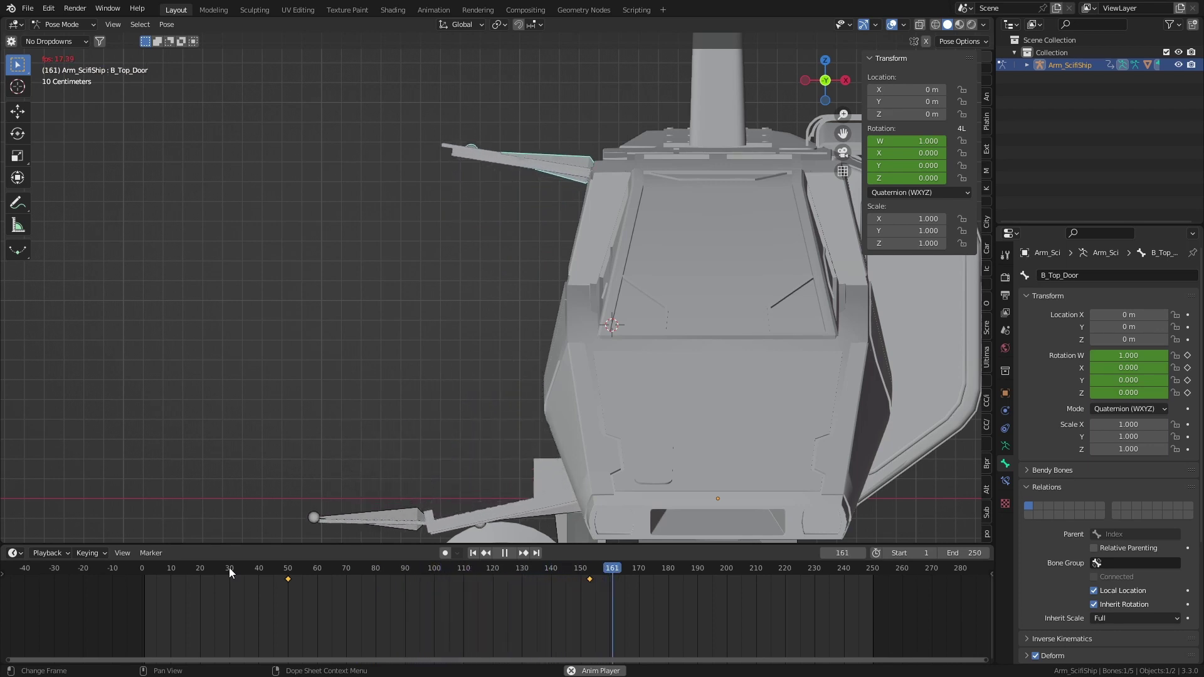
key(space)
Step: Preview Elastic easing on the top door, then switch back to Back
key(t)
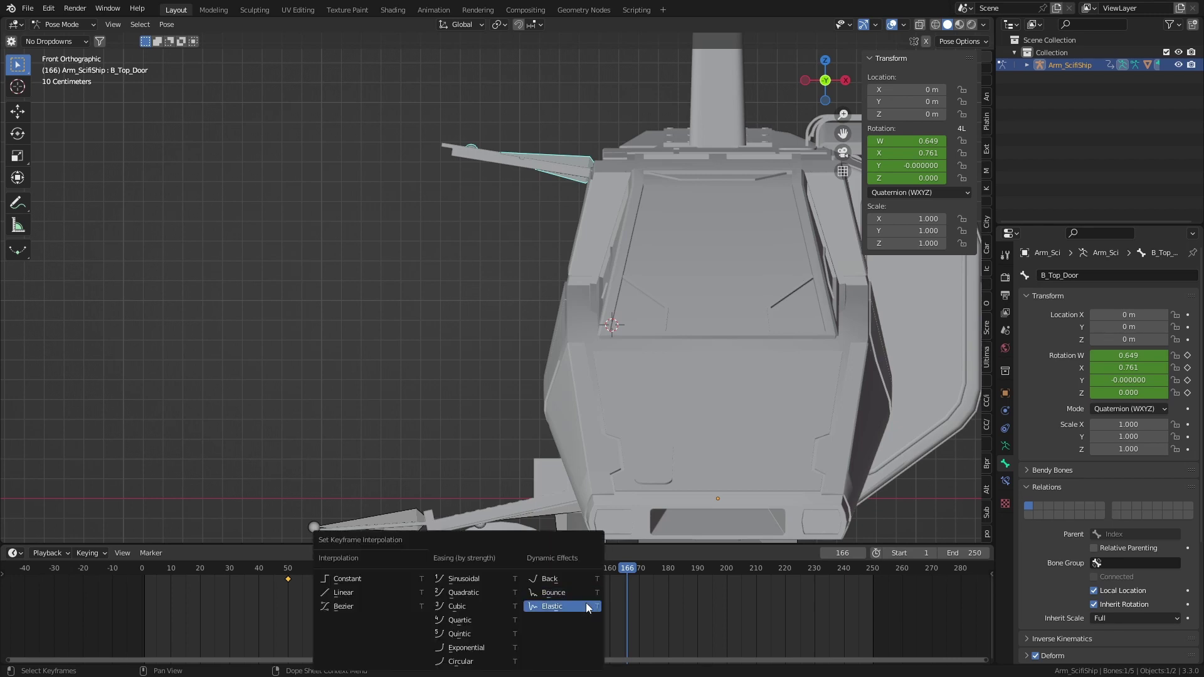
click(568, 618)
key(shift+Left)
key(space)
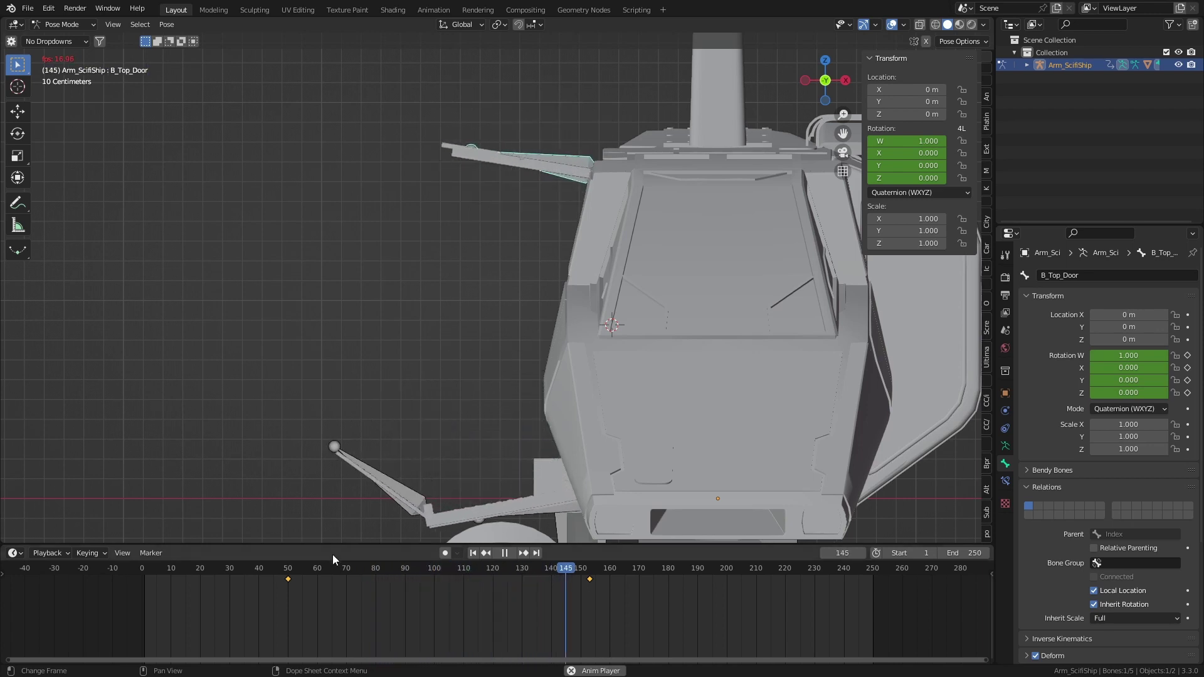
key(space)
key(t)
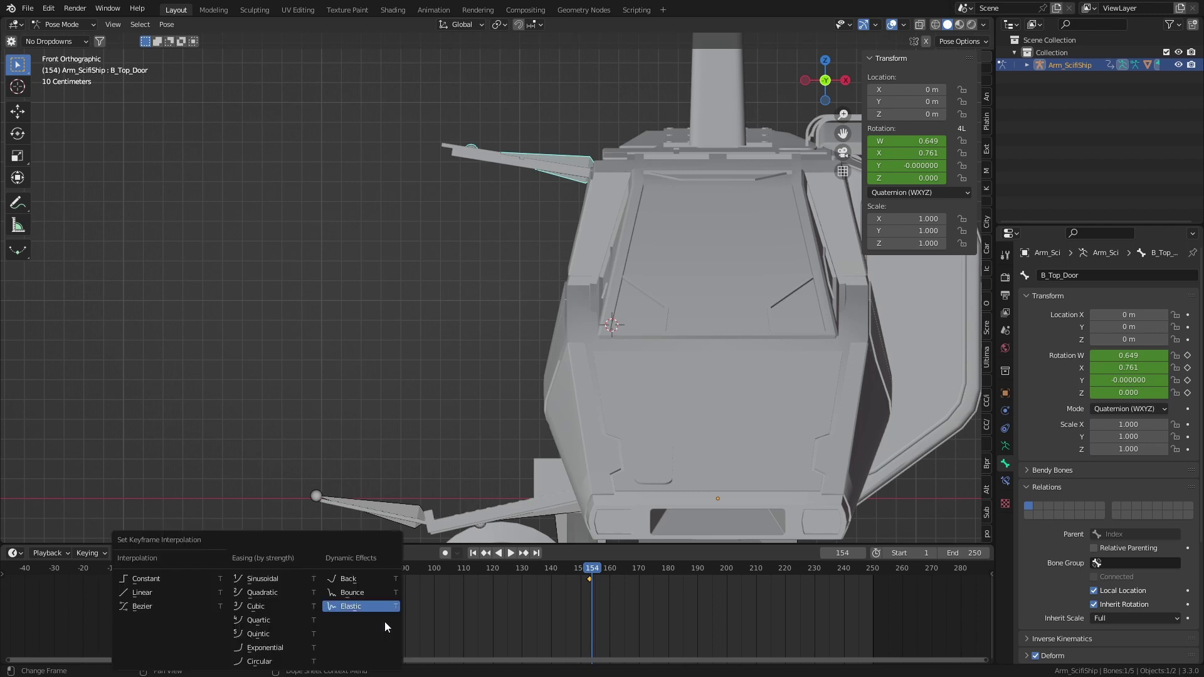
click(342, 580)
key(t)
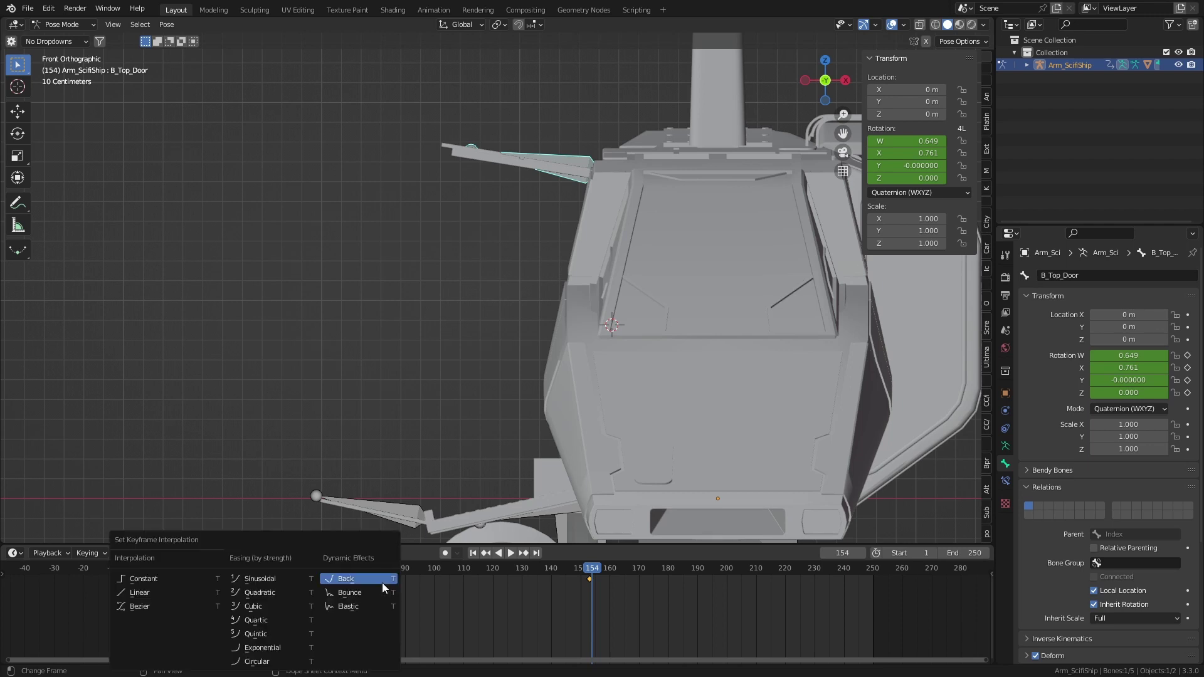
Step: Apply Back easing and move the top door's final key from frame 153 to 165
click(167, 604)
middle_drag(495, 618, 444, 618)
scroll(445, 611, up, 3)
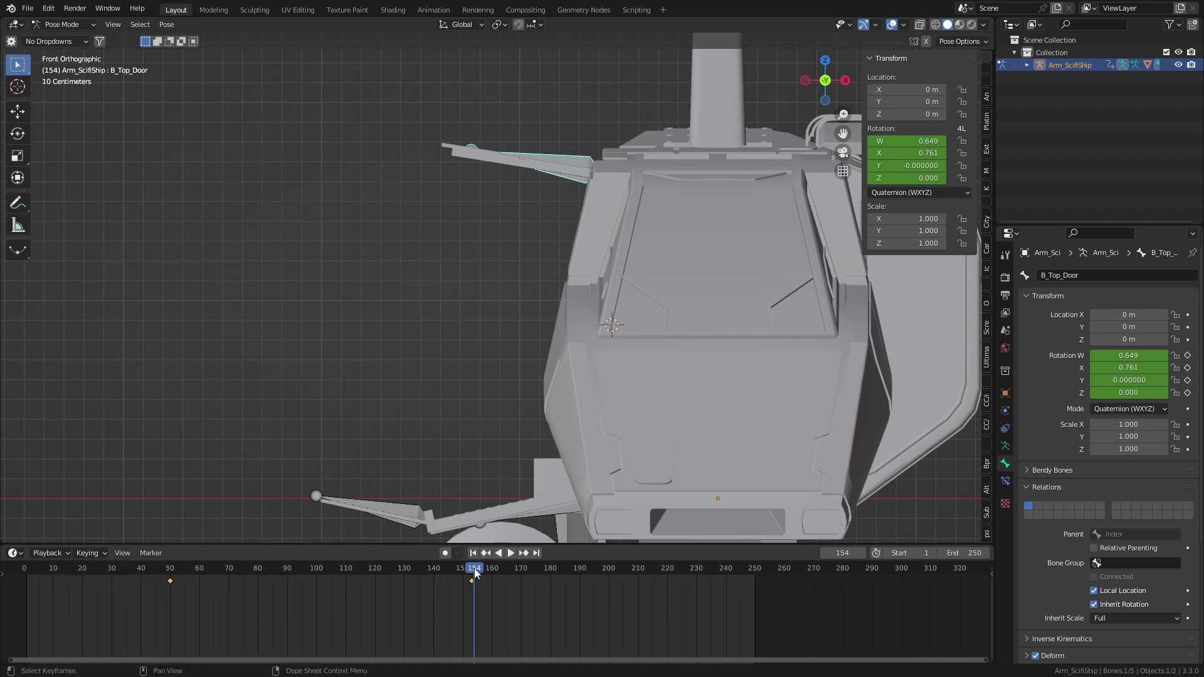
click(473, 569)
scroll(443, 583, up, 2)
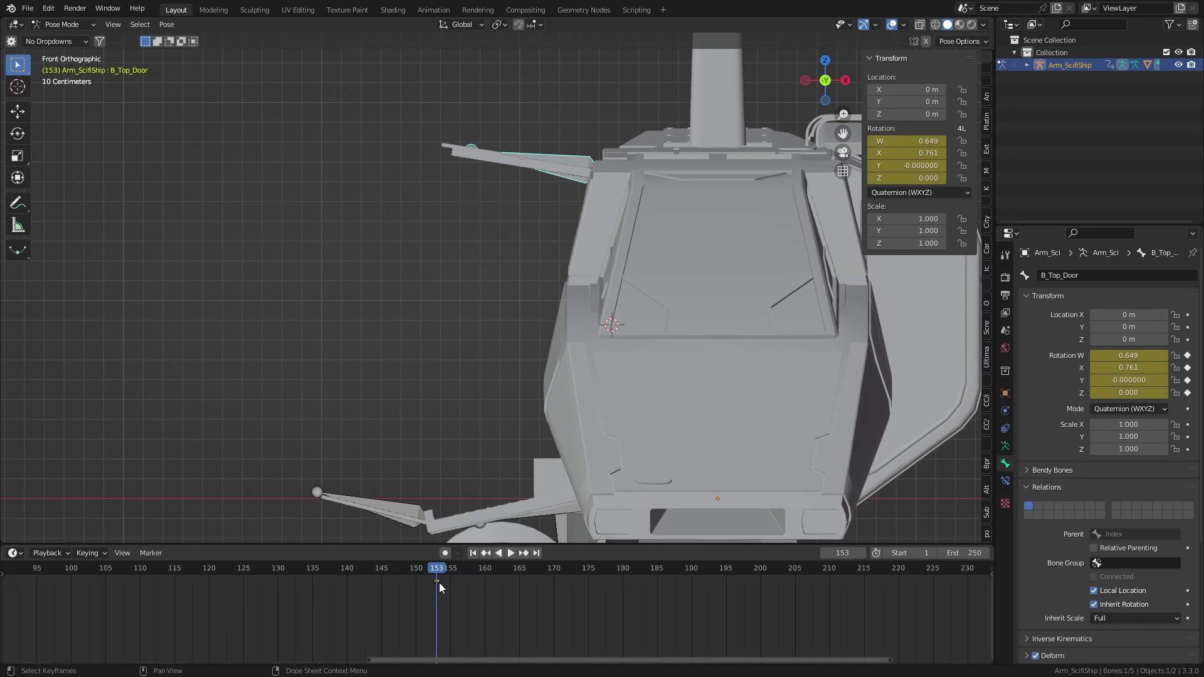
drag(438, 582, 513, 584)
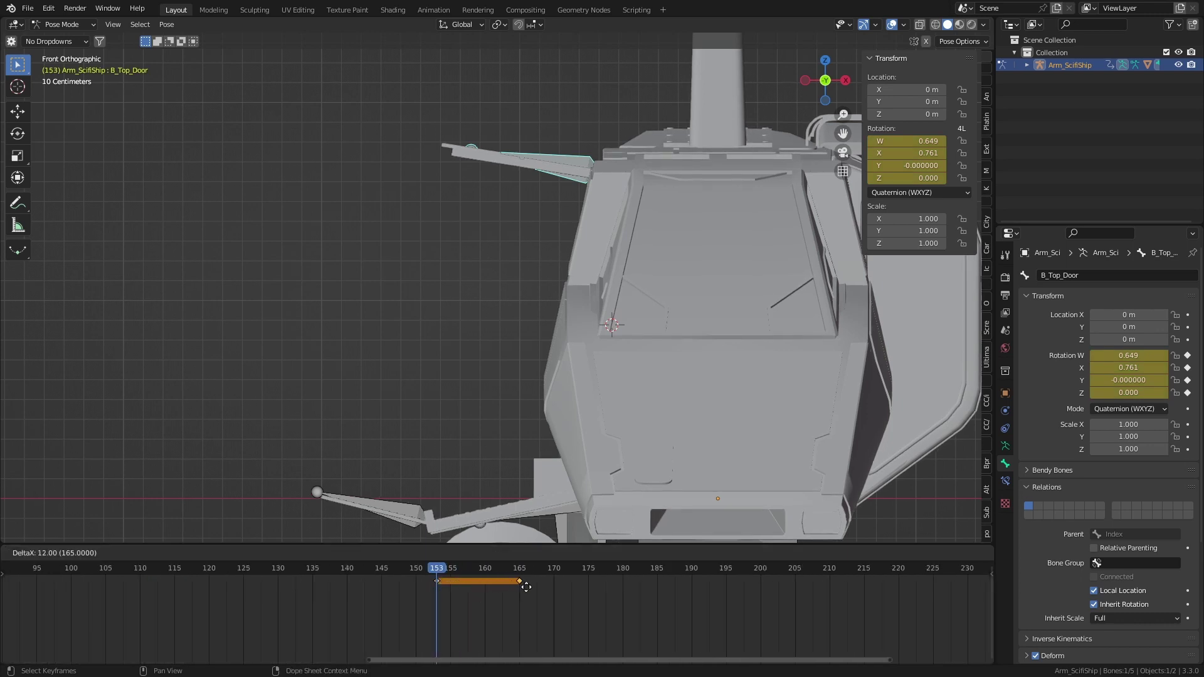
click(525, 586)
middle_drag(495, 592, 531, 592)
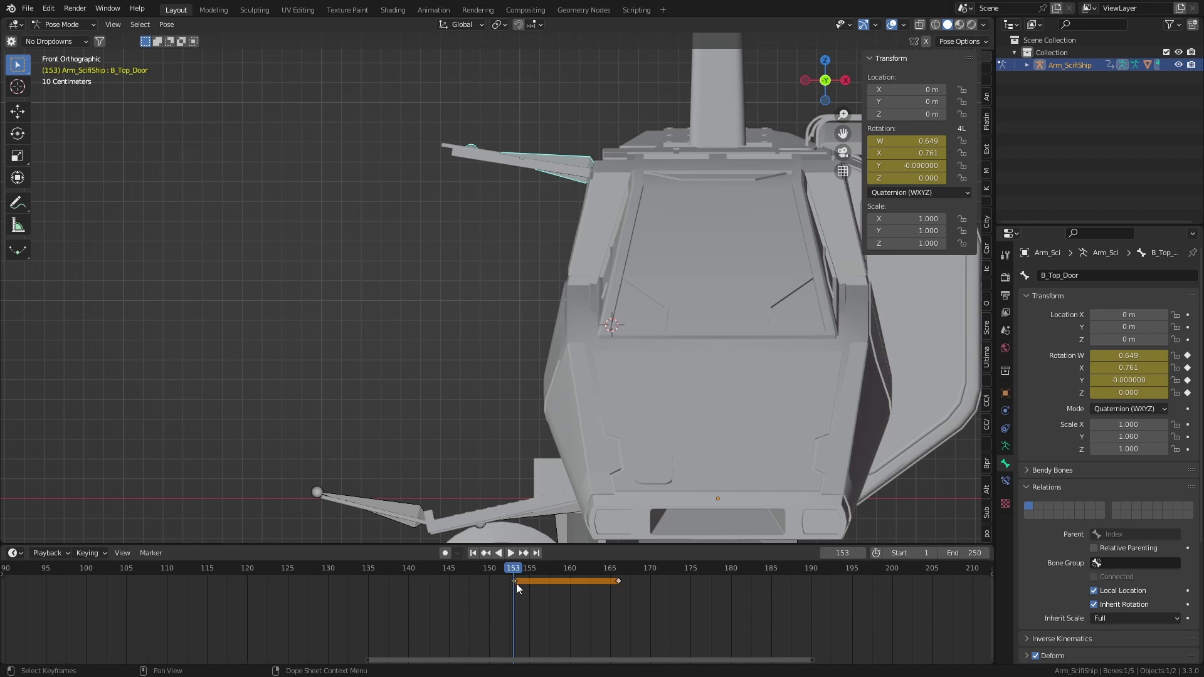
Step: Key a further-rotated overshoot pose for the top door at frame 153 and play back the settle
key(r)
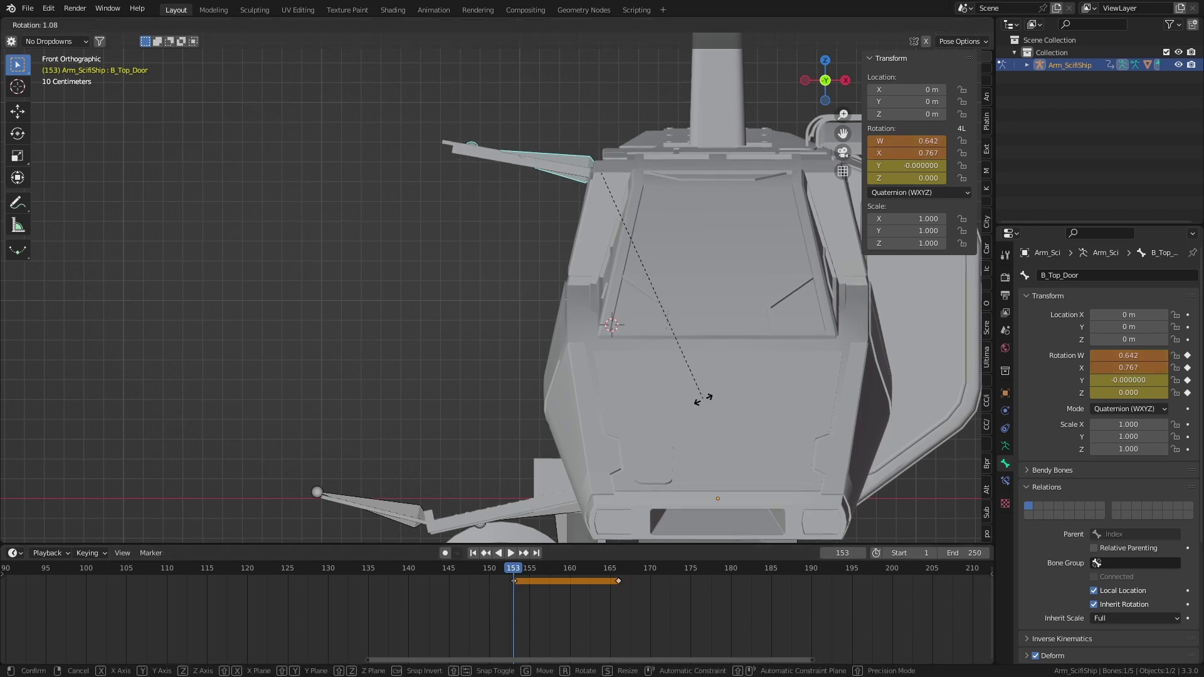
click(701, 409)
key(i)
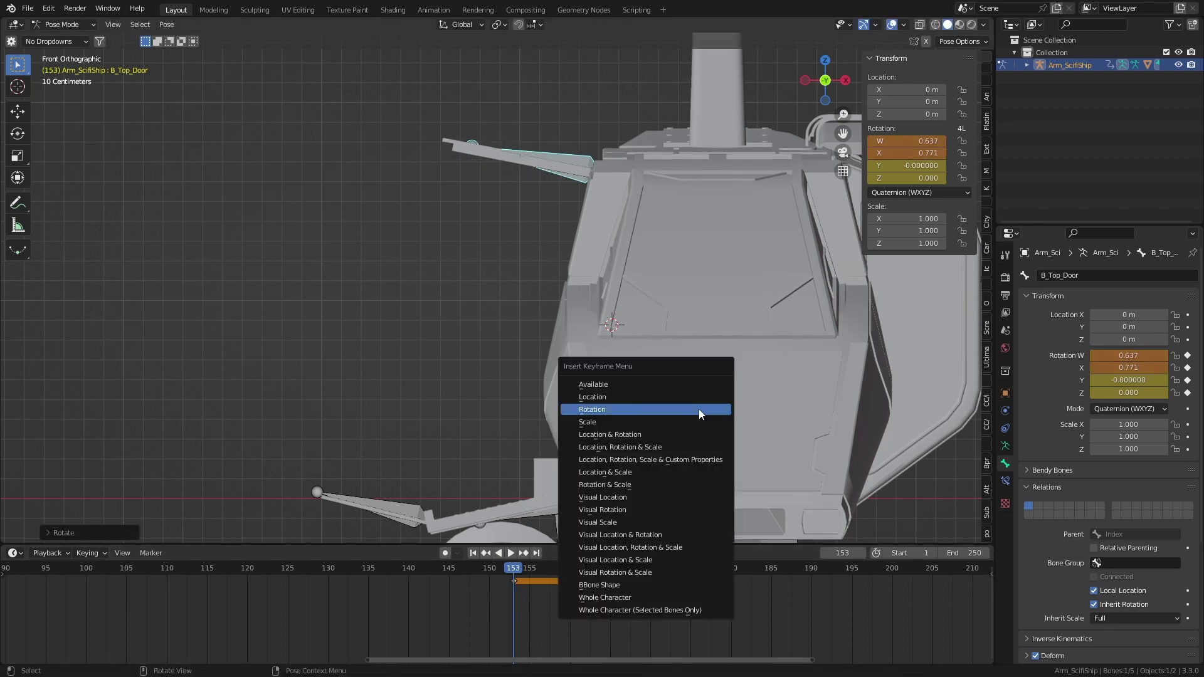
click(699, 409)
click(453, 571)
key(space)
click(393, 566)
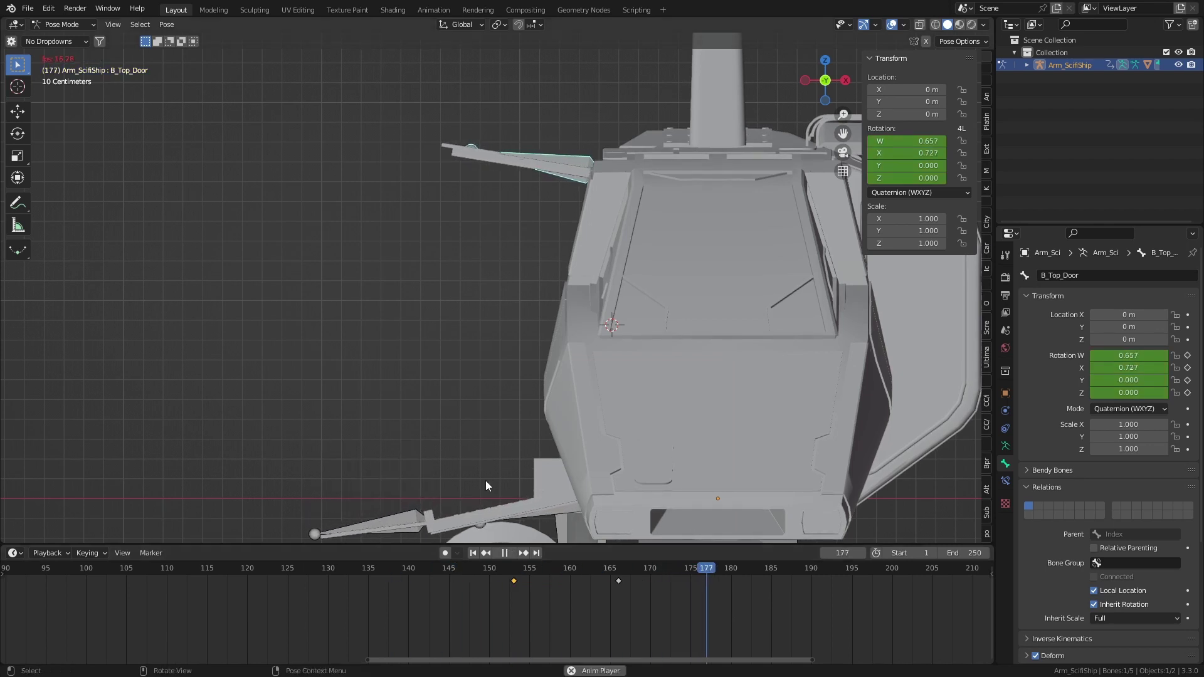
middle_drag(485, 481, 548, 428)
key(F3)
key(Escape)
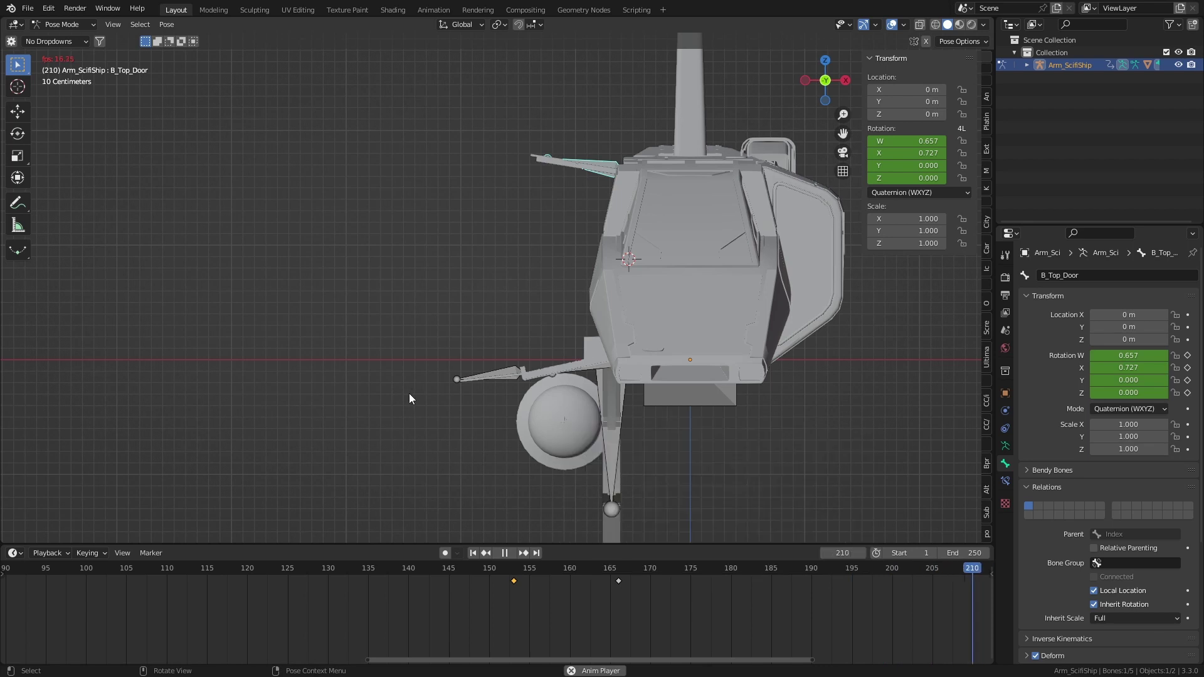
mouse_move(410, 394)
middle_down()
mouse_move(411, 417)
mouse_move(518, 420)
mouse_move(503, 437)
middle_up()
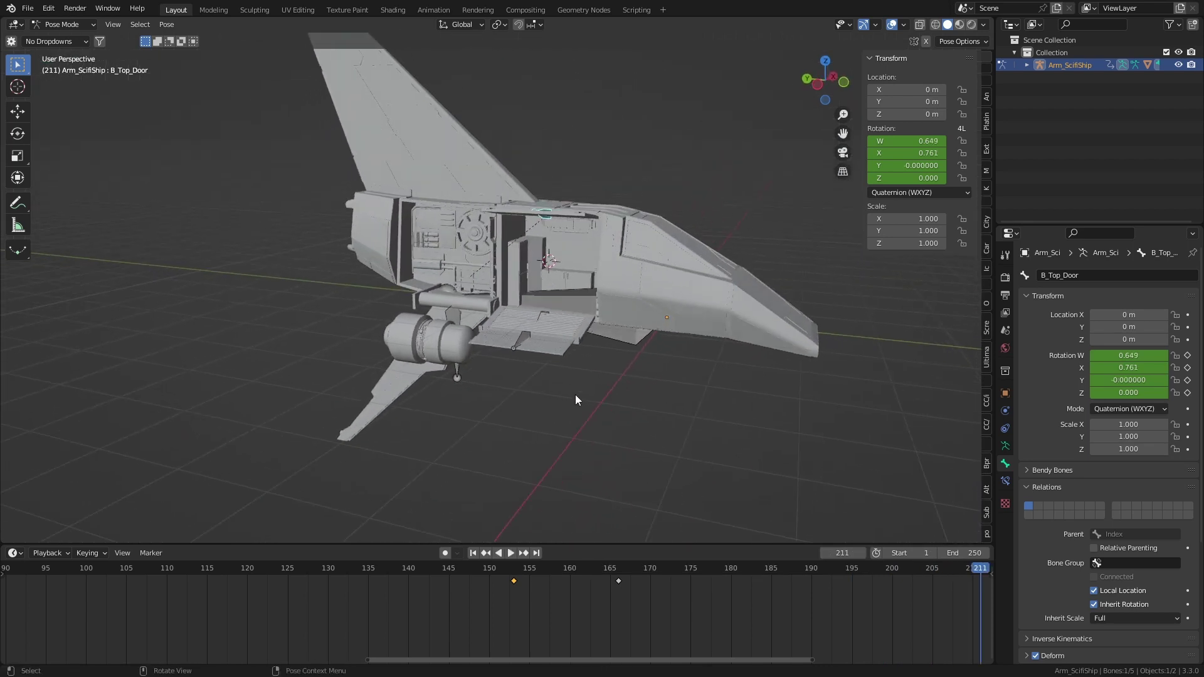
Step: Lower the ship in the viewport and switch to Rendered shading
shift+middle_drag(539, 332, 532, 402)
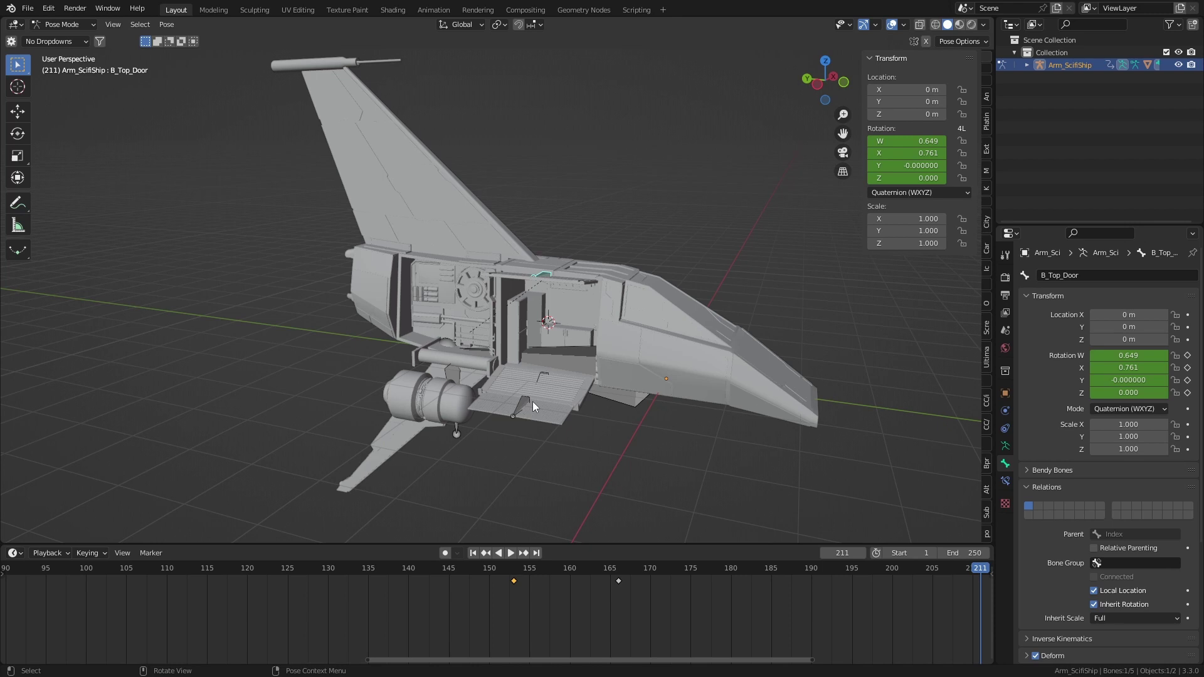
scroll(532, 402, up, 1)
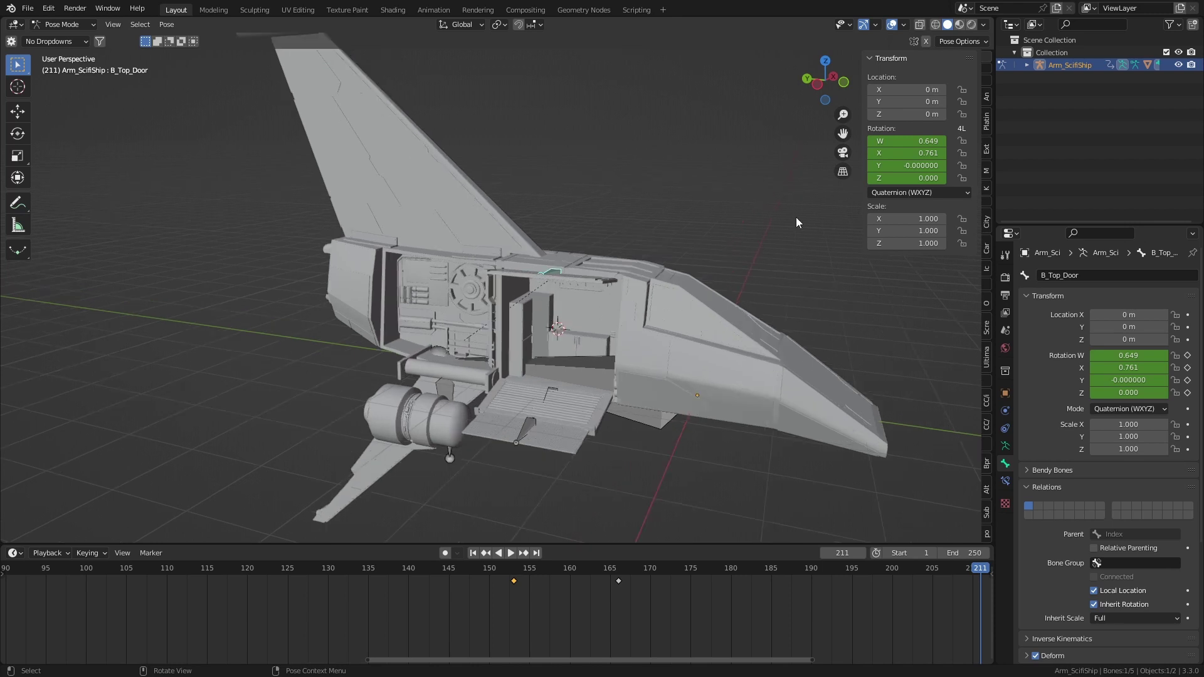
click(971, 25)
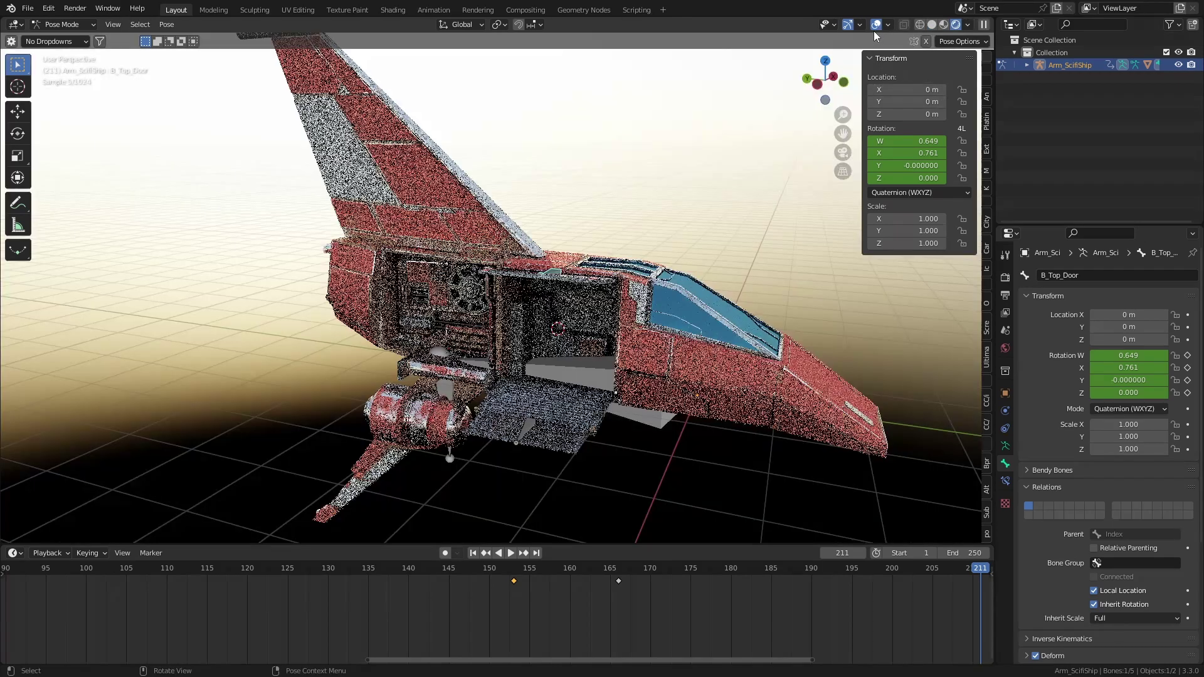